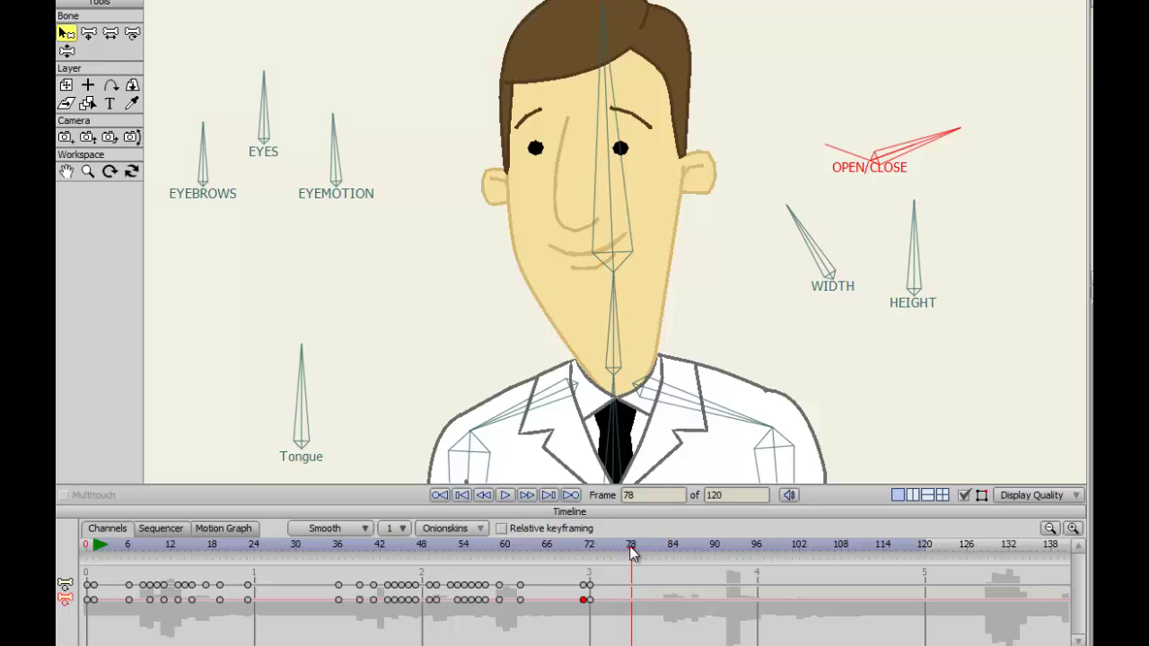
# Play the dialogue audio from just after frame 78 and bring the playhead back to about frame 82.
pyautogui.moveTo(631, 552); pyautogui.dragTo(651, 552)
pyautogui.click(506, 495)
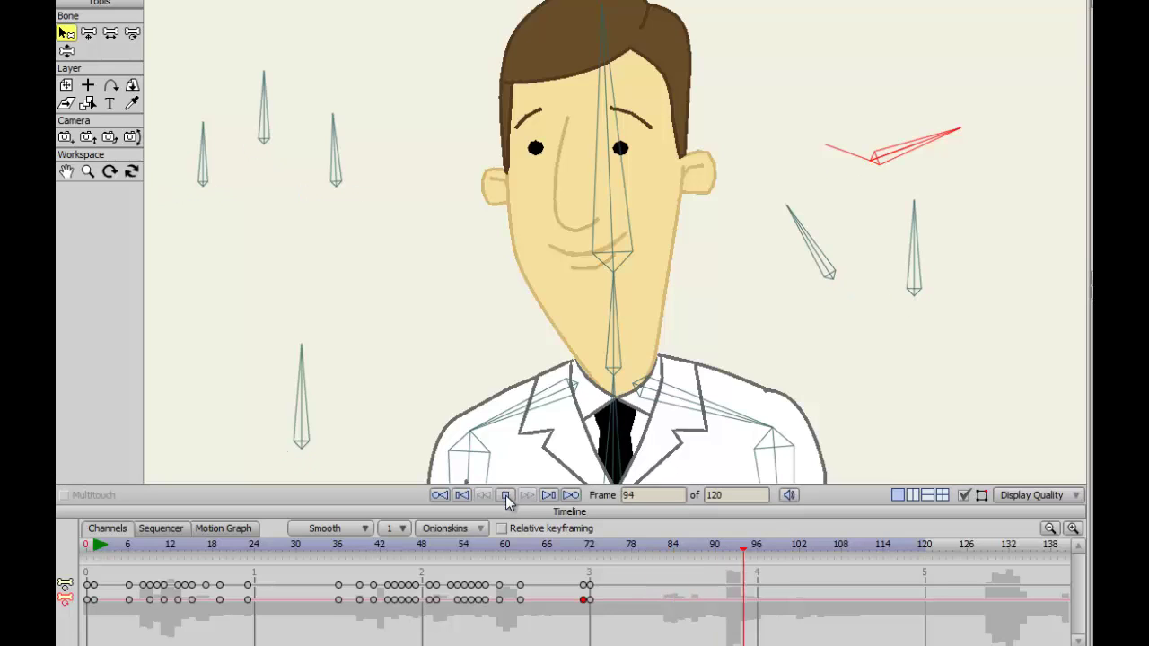
pyautogui.click(505, 495)
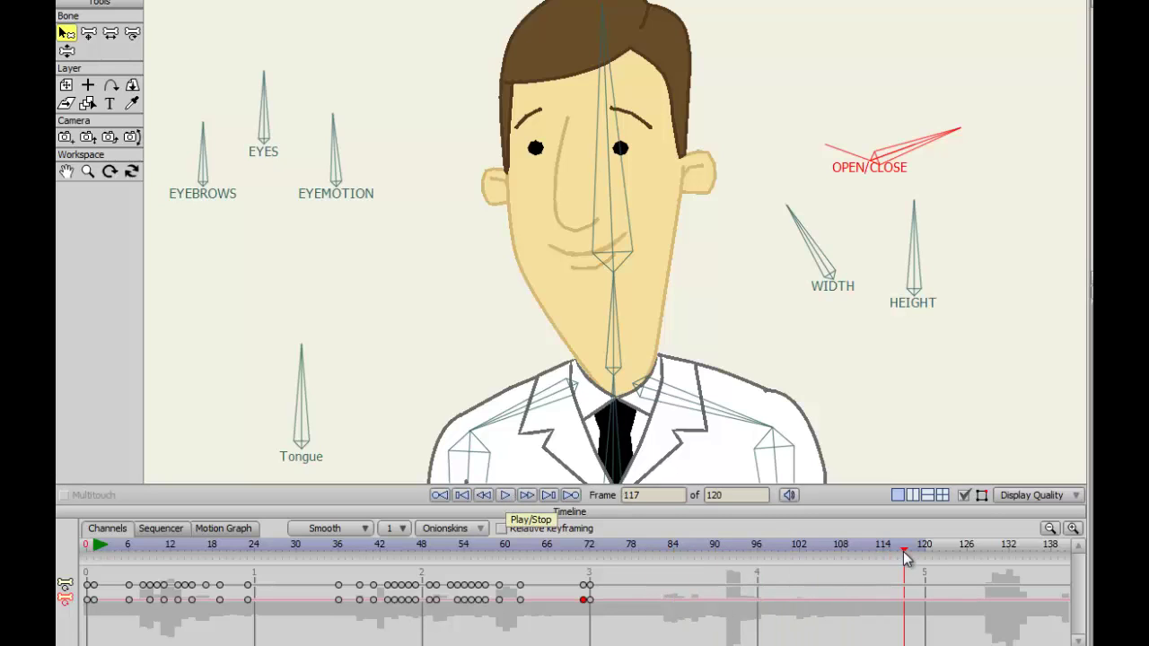
pyautogui.moveTo(903, 552); pyautogui.dragTo(656, 562)
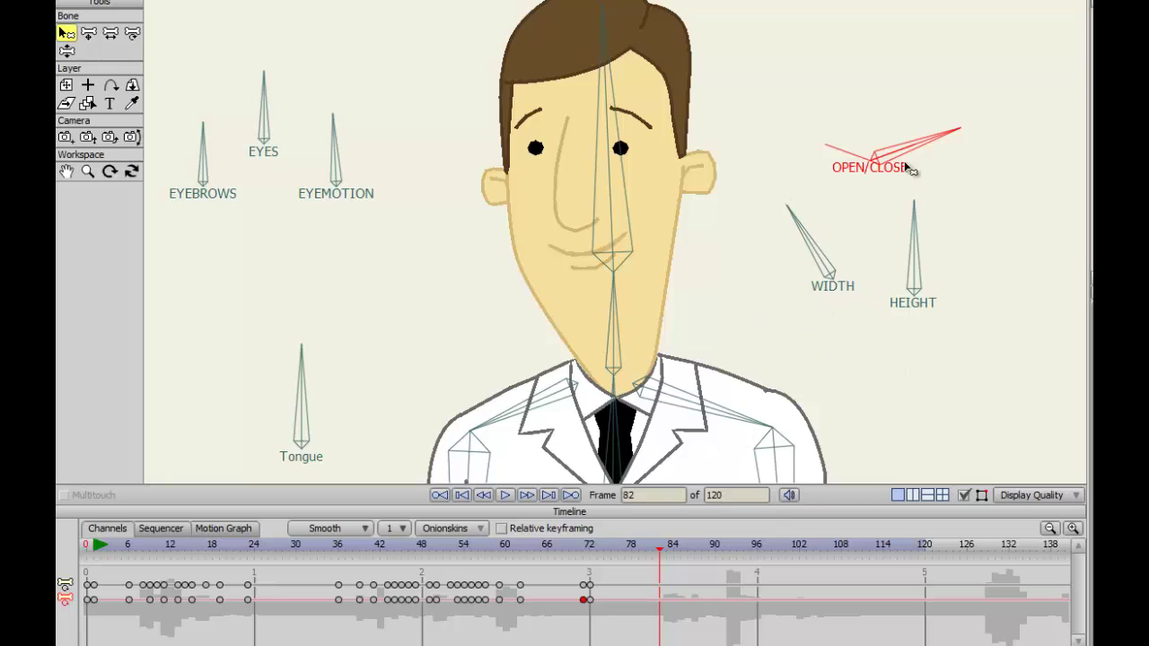
# Key the OPEN/CLOSE bone closed at frame 80 and rotate it at frame 81 to open the mouth.
pyautogui.moveTo(661, 558)
pyautogui.mouseDown()
pyautogui.moveTo(595, 559)
pyautogui.moveTo(654, 557)
pyautogui.mouseUp()
pyautogui.press('z')
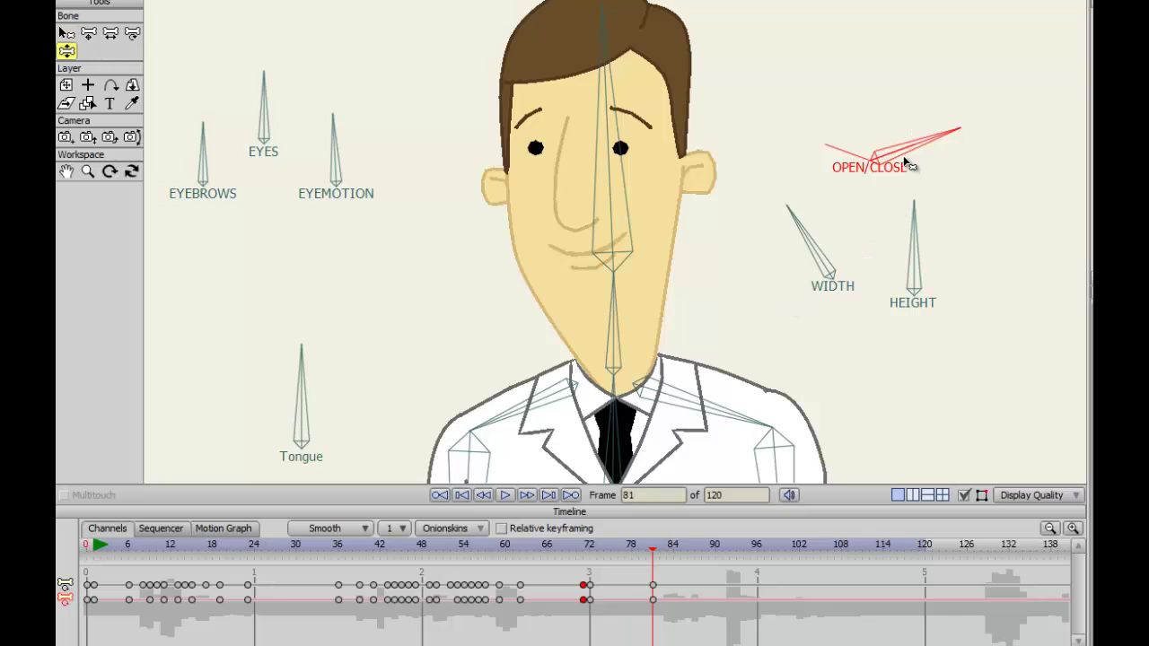
pyautogui.moveTo(643, 575); pyautogui.dragTo(648, 602)
pyautogui.moveTo(900, 145); pyautogui.dragTo(876, 143)
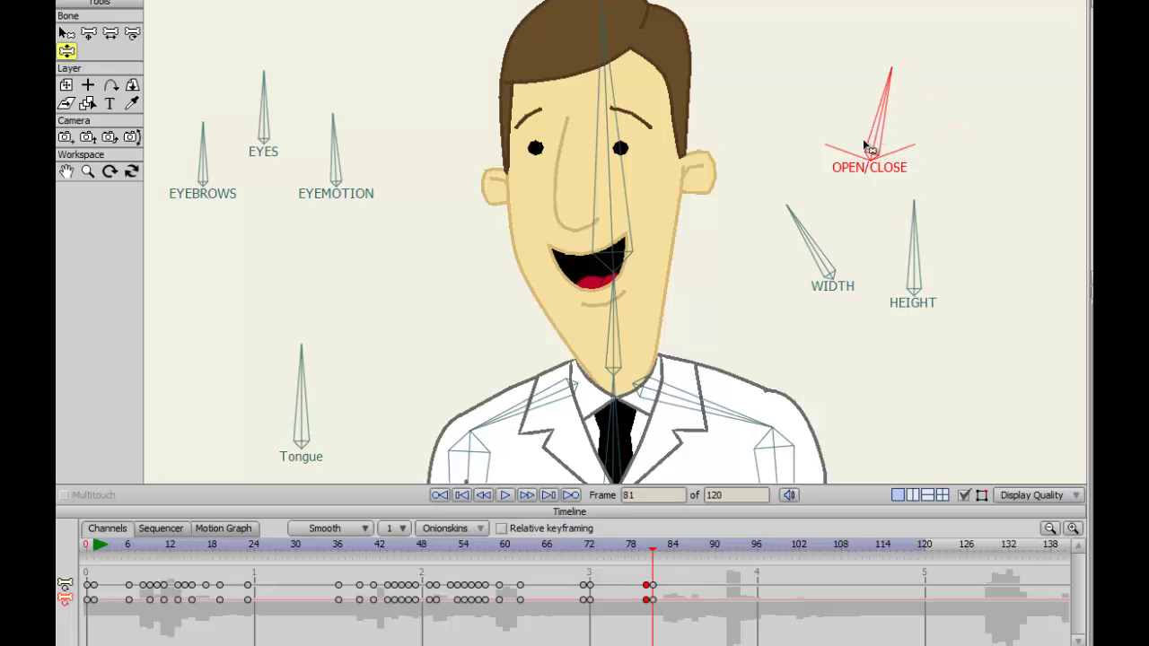
# Step back and forth through the frames following 81 to locate where the first tongue sound falls in the dialogue.
pyautogui.click(660, 551)
pyautogui.press('Right')
pyautogui.press('Right')
pyautogui.press('Right')
pyautogui.press('Right')
pyautogui.press('Right')
pyautogui.press('Left')
pyautogui.press('Left')
pyautogui.press('Left')
pyautogui.press('Left')
pyautogui.press('Left')
pyautogui.press('Right')
pyautogui.press('Right')
pyautogui.press('Left')
pyautogui.press('Left')
pyautogui.press('Right')
# Key a tongue flick with the Tongue bone: at rest on frame 82, raised on 83, back at rest on 84.
pyautogui.click(304, 407)
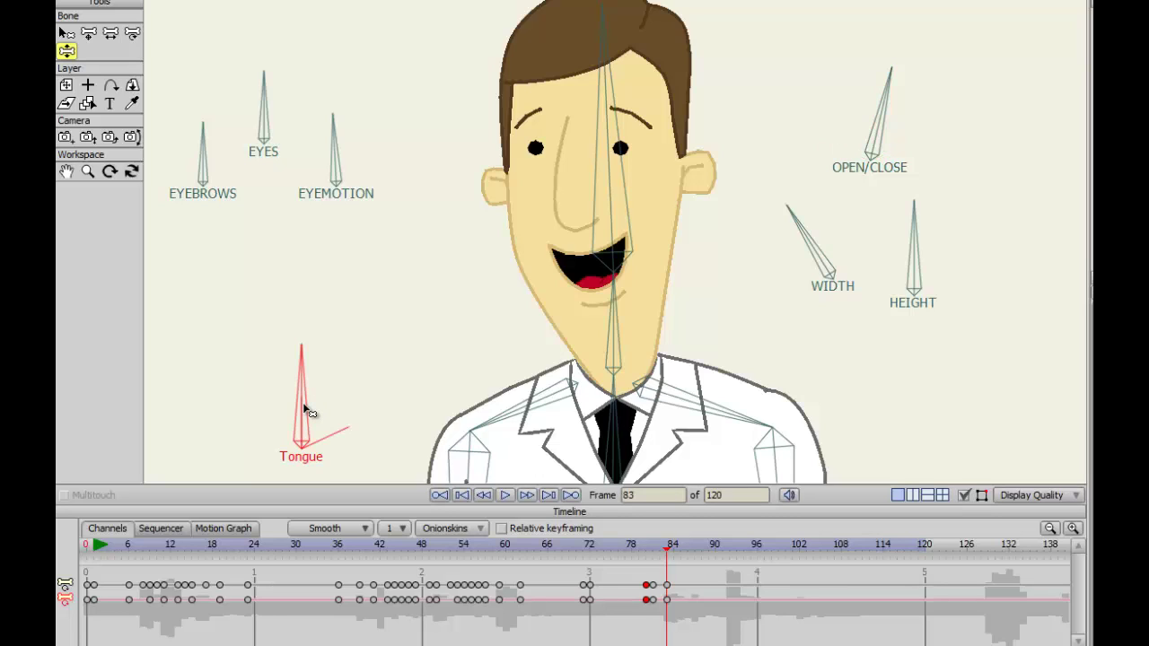
pyautogui.press('Left')
pyautogui.press('Left')
pyautogui.press('Right')
pyautogui.press('Right')
pyautogui.press('Right')
pyautogui.press('Left')
pyautogui.press('Right')
pyautogui.press('Left')
pyautogui.moveTo(664, 573); pyautogui.dragTo(663, 600)
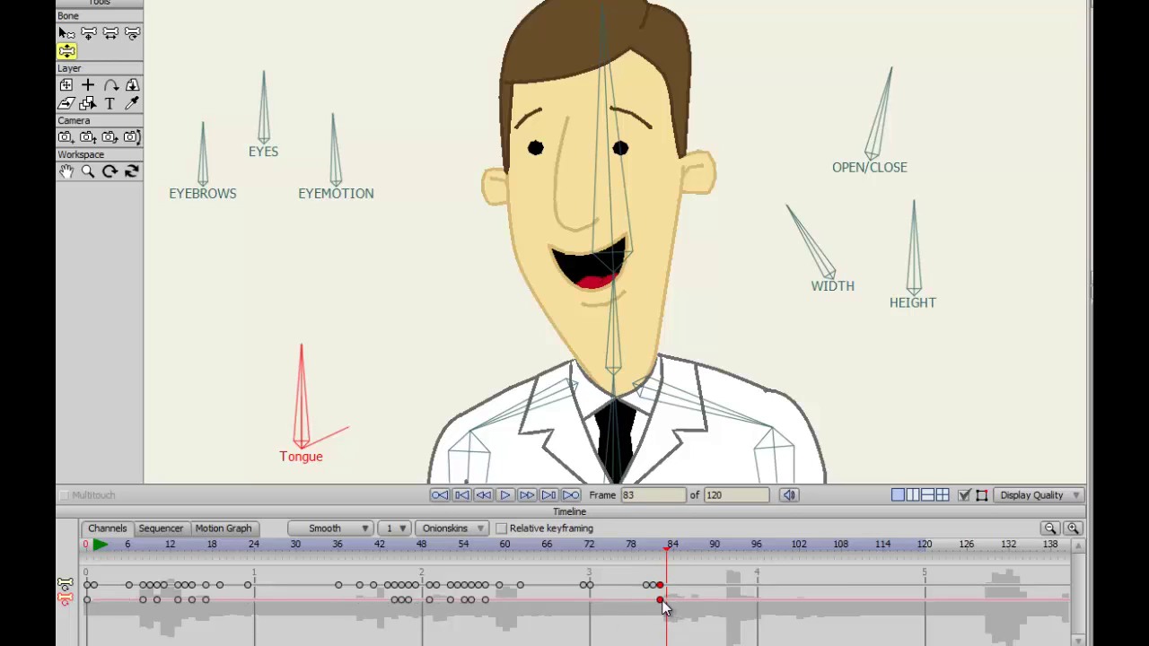
pyautogui.moveTo(303, 381); pyautogui.dragTo(411, 466)
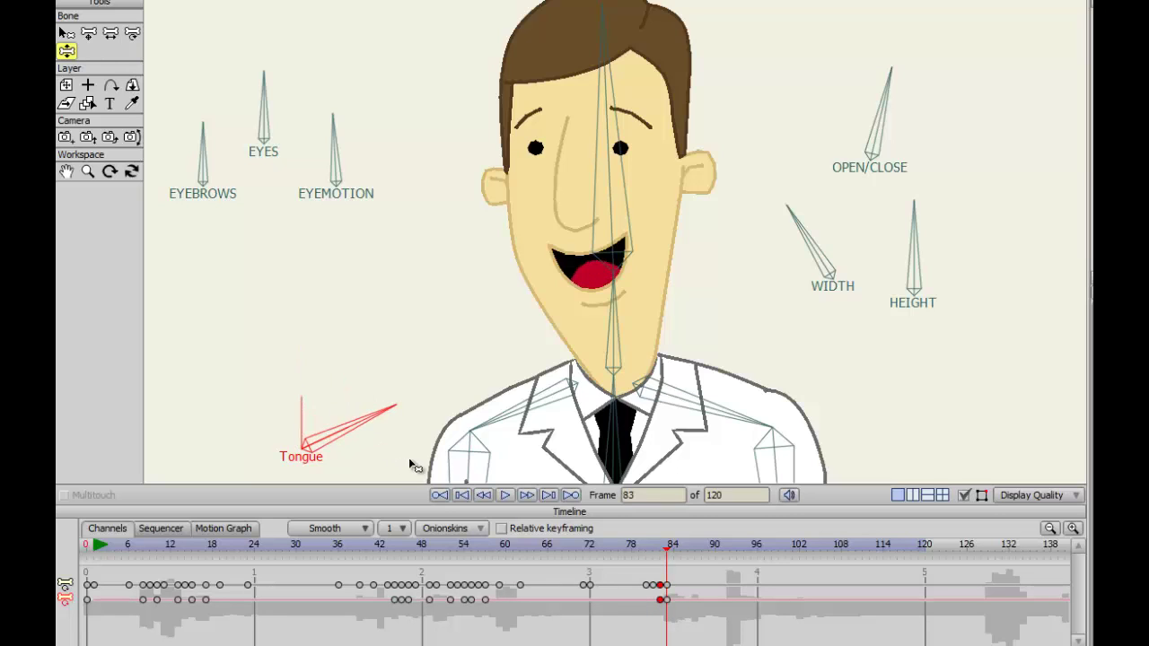
pyautogui.press('Right')
pyautogui.moveTo(362, 430); pyautogui.dragTo(300, 388)
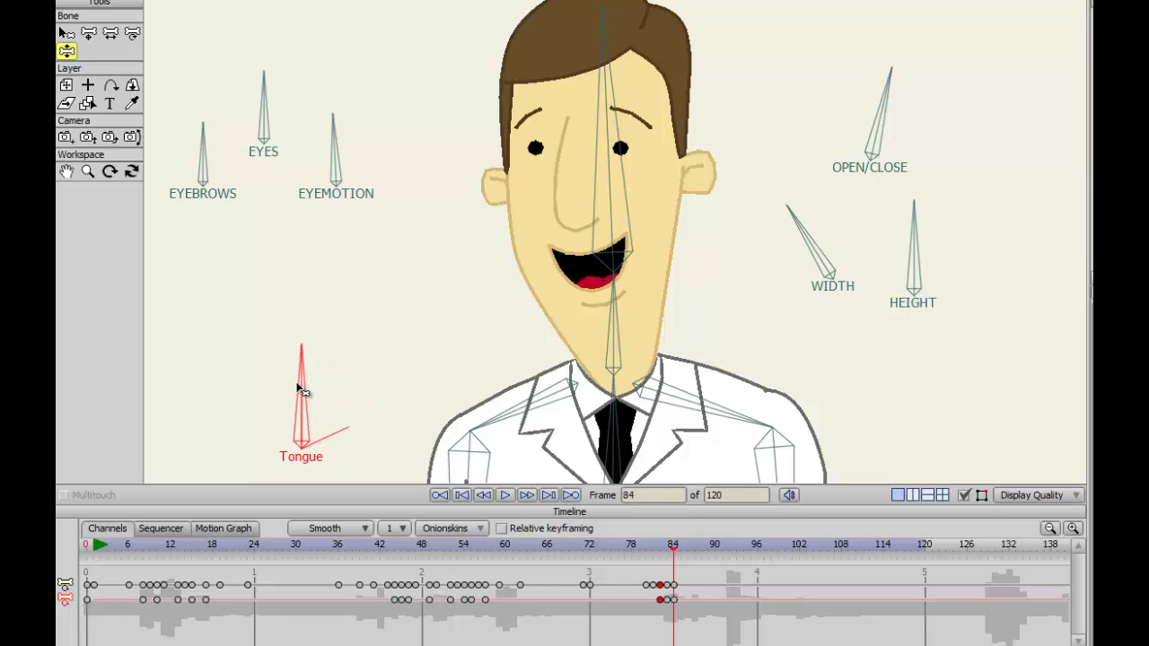
# Step through frames 80 to 86 to check the first tongue flick against the audio.
pyautogui.press('Left')
pyautogui.press('Left')
pyautogui.press('Left')
pyautogui.press('Left')
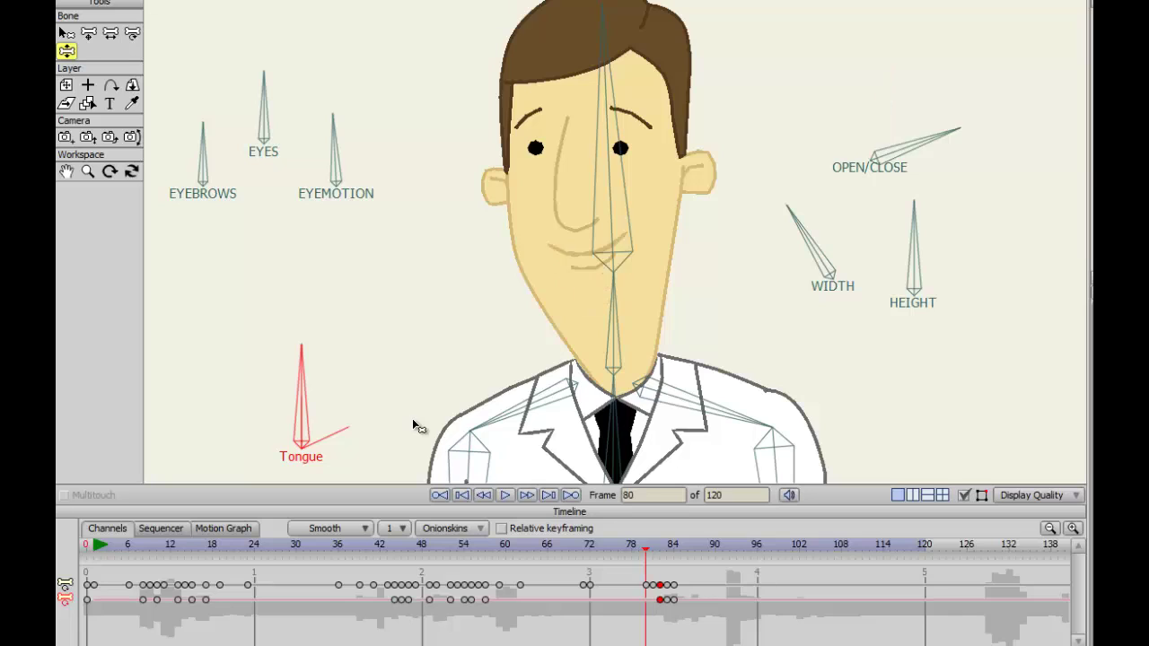
pyautogui.press('Right')
pyautogui.press('Right')
pyautogui.press('Right')
pyautogui.press('Right')
pyautogui.press('Right')
pyautogui.press('Right')
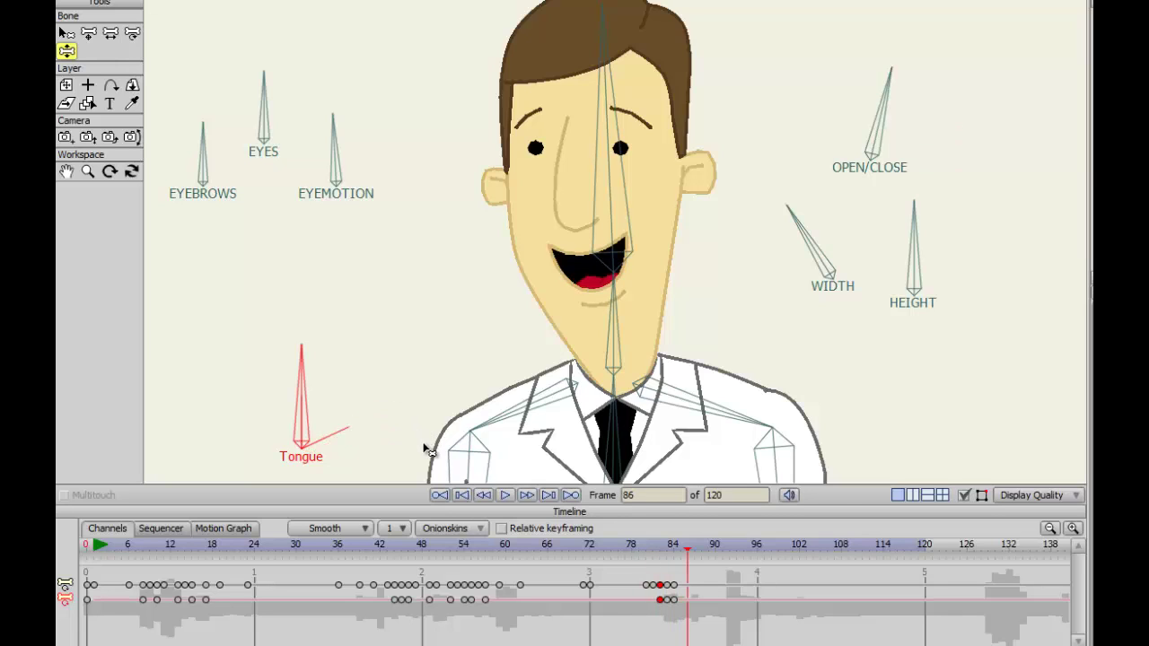
# Key a second tongue flick: Tongue bone at rest on frame 89, raised on 90, back at rest on 92.
pyautogui.press('Right')
pyautogui.press('Right')
pyautogui.press('Right')
pyautogui.hotkey('ctrl', 'Left')
pyautogui.hotkey('ctrl', 'Left')
pyautogui.hotkey('ctrl', 'Right')
pyautogui.hotkey('ctrl', 'Right')
pyautogui.moveTo(304, 406); pyautogui.dragTo(381, 451)
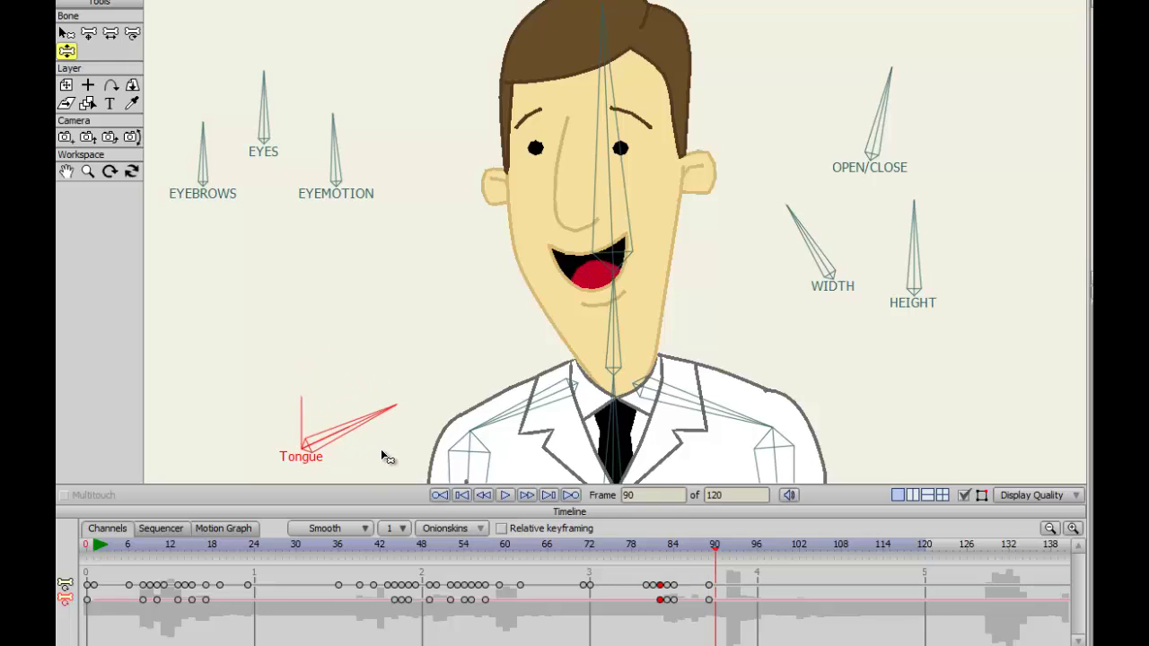
pyautogui.hotkey('ctrl', 'Right')
pyautogui.hotkey('ctrl', 'Right')
pyautogui.moveTo(344, 429); pyautogui.dragTo(297, 379)
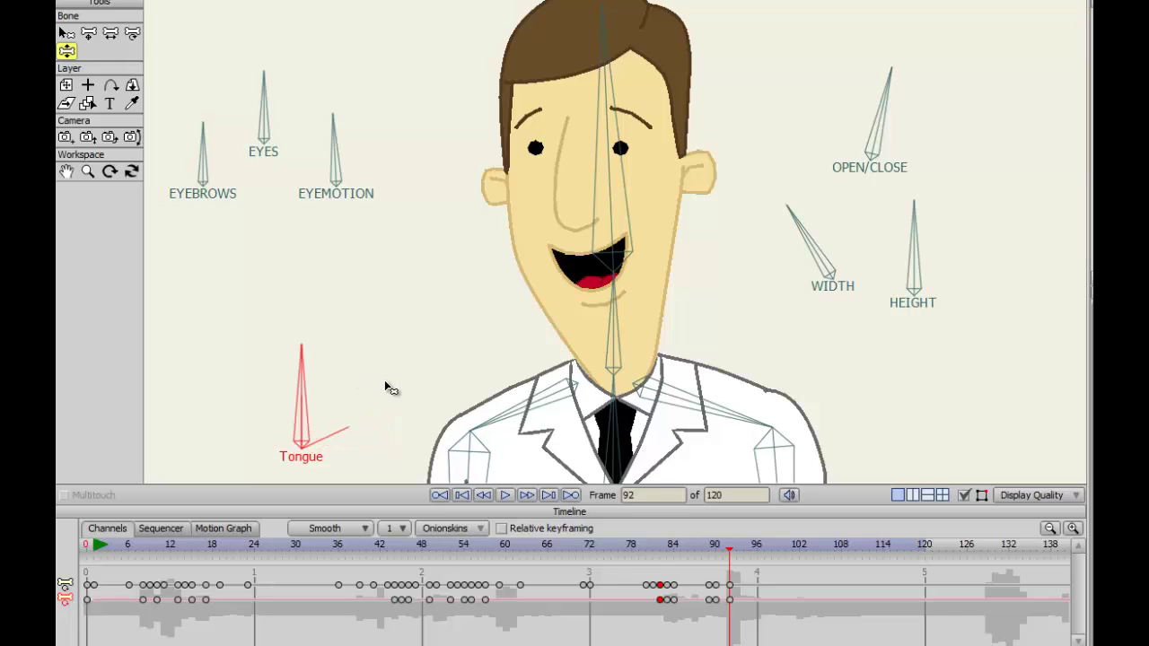
# Step back and forth between frames 90 and 92 to check the second tongue flick.
pyautogui.hotkey('ctrl', 'Left')
pyautogui.hotkey('ctrl', 'Left')
pyautogui.press('Right')
pyautogui.press('Right')
pyautogui.press('Left')
pyautogui.press('Left')
# Key a third tongue flick: Tongue bone at rest on frame 98, raised on 99, back at rest on 100.
pyautogui.press('Right')
pyautogui.press('Right')
pyautogui.press('Right')
pyautogui.press('Right')
pyautogui.press('Right')
pyautogui.press('Right')
pyautogui.press('Right')
pyautogui.press('Right')
pyautogui.click(304, 411)
pyautogui.hotkey('ctrl', 'Right')
pyautogui.moveTo(305, 414); pyautogui.dragTo(386, 413)
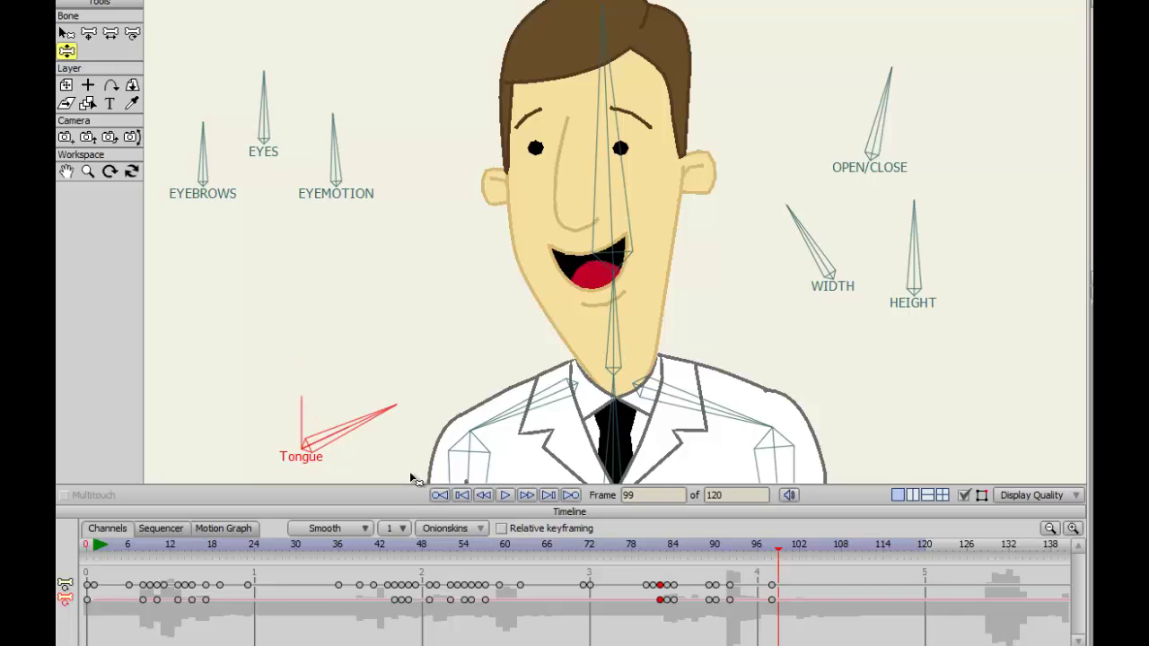
pyautogui.moveTo(312, 408); pyautogui.dragTo(366, 406)
# Step through the frames from about 97 to 106 to check the third flick and locate the next tongue sound.
pyautogui.press('Left')
pyautogui.press('Left')
pyautogui.press('Left')
pyautogui.press('Right')
pyautogui.press('Right')
pyautogui.press('Right')
pyautogui.press('Right')
pyautogui.press('Right')
pyautogui.press('Right')
pyautogui.press('Right')
pyautogui.press('Right')
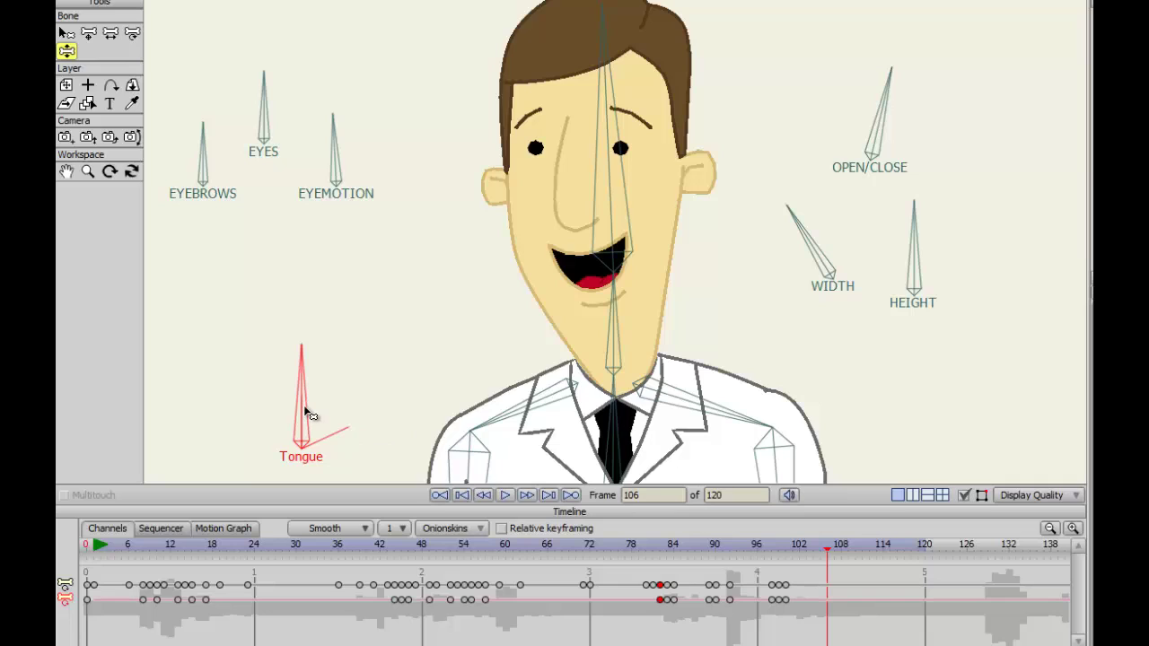
# Key a fourth tongue flick: Tongue bone at rest on frame 104, raised on 105, back at rest on 106.
pyautogui.press('Left')
pyautogui.press('Right')
pyautogui.press('Left')
pyautogui.press('Left')
pyautogui.hotkey('ctrl', 'Right')
pyautogui.hotkey('ctrl', 'Right')
pyautogui.moveTo(305, 413); pyautogui.dragTo(237, 380)
# Step through the frames from 102 to about 112 to check the fourth tongue flick and the audio after it.
pyautogui.press('Left')
pyautogui.press('Right')
pyautogui.press('Left')
pyautogui.press('Left')
pyautogui.press('Left')
pyautogui.press('Left')
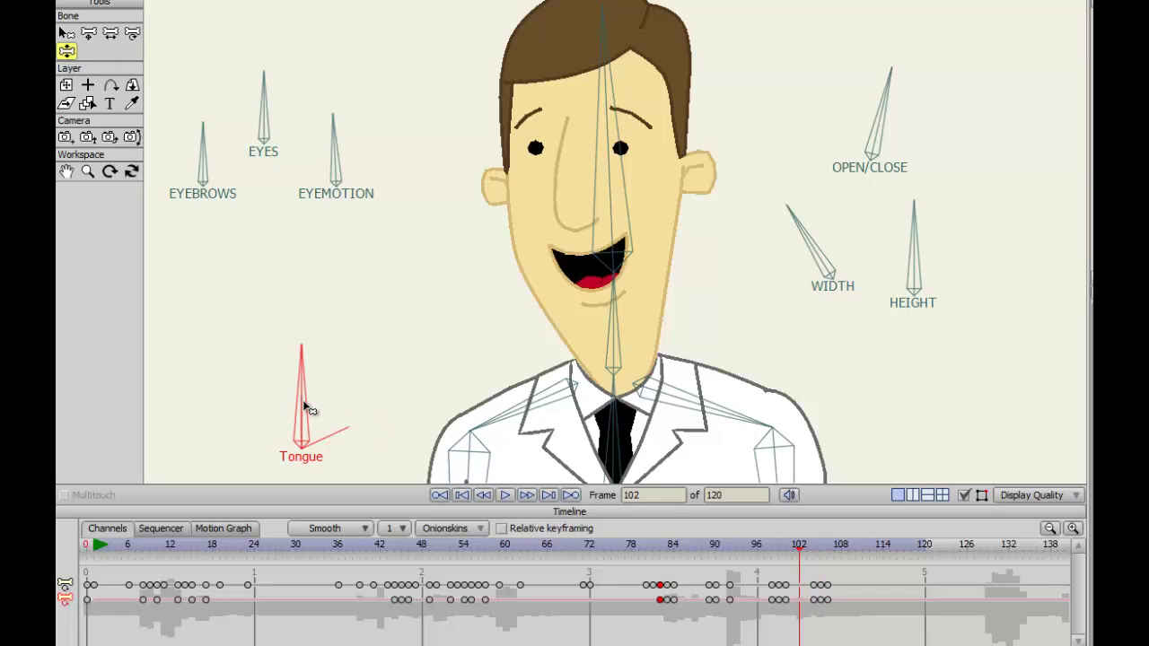
pyautogui.press('Right')
pyautogui.press('Right')
pyautogui.press('Right')
pyautogui.press('Right')
pyautogui.press('Right')
pyautogui.press('Right')
pyautogui.press('Right')
pyautogui.press('Right')
pyautogui.press('Right')
pyautogui.hotkey('ctrl', 'Right')
# Play the animation from frame 75 to review the tongue flicks, and return the playhead to frame 79.
pyautogui.moveTo(869, 554); pyautogui.dragTo(611, 565)
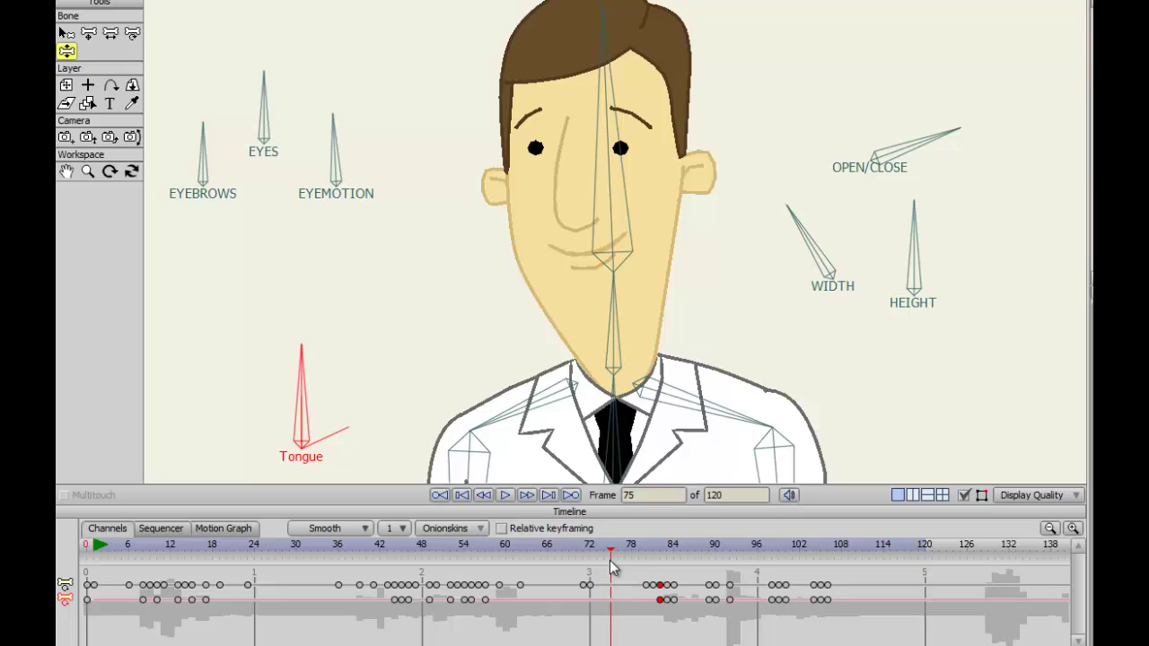
pyautogui.click(505, 495)
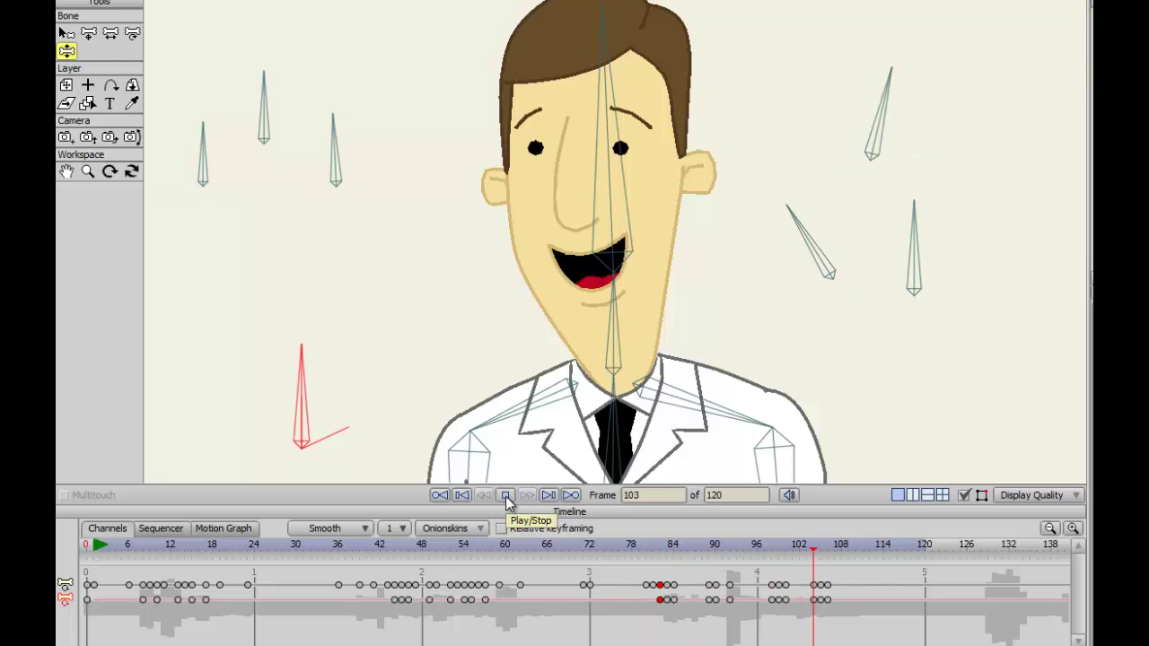
pyautogui.moveTo(880, 554); pyautogui.dragTo(639, 558)
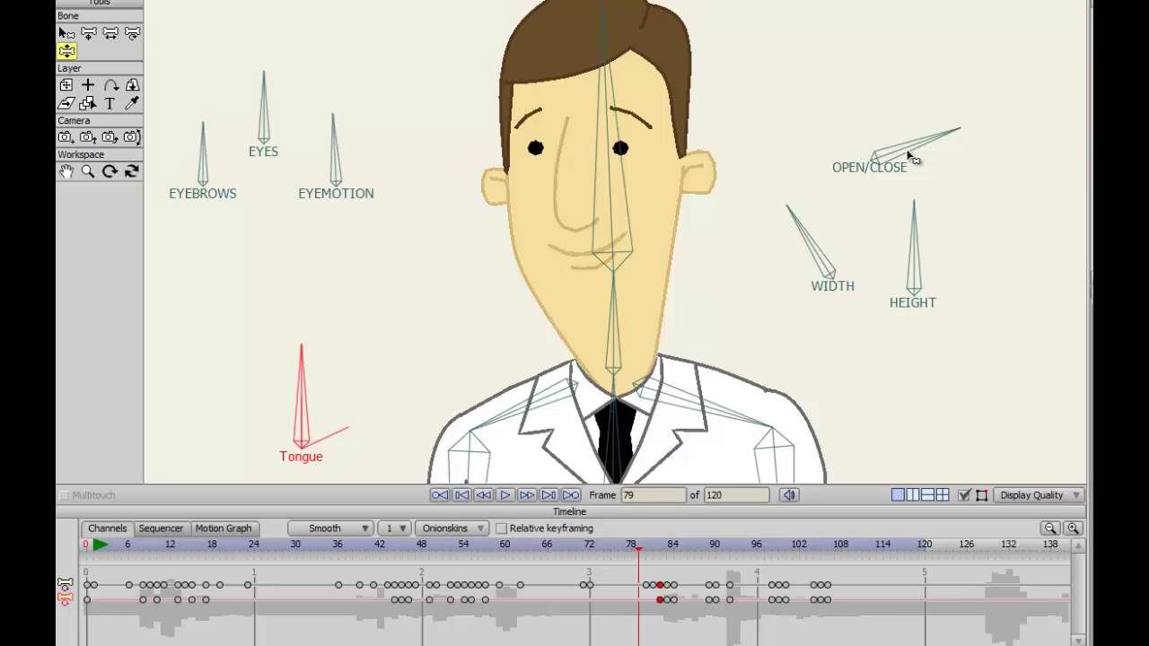
# Step through the frames from 79 onward to examine how the mouth opens around the first tongue flick.
pyautogui.press('Right')
pyautogui.press('Right')
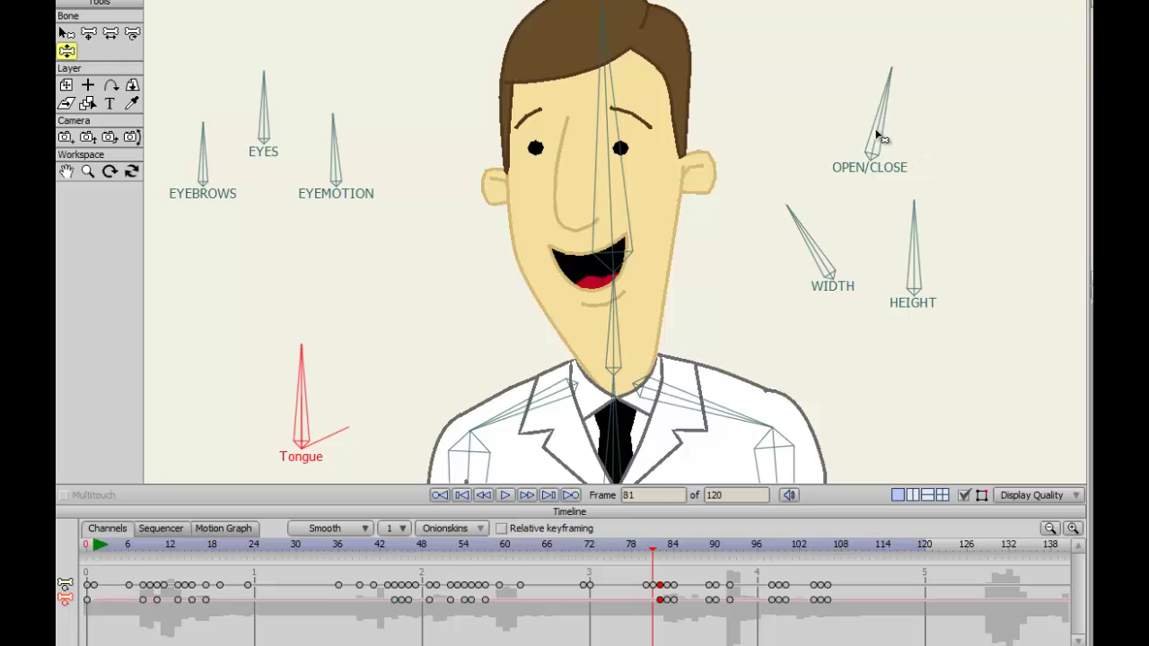
pyautogui.hotkey('ctrl', 'Right')
pyautogui.hotkey('ctrl', 'Right')
pyautogui.press('Left')
pyautogui.press('Left')
pyautogui.press('Left')
pyautogui.press('Right')
pyautogui.hotkey('ctrl', 'Left')
# Select the OPEN/CLOSE bone and rotate it at frame 81 so the mouth is only partly open.
pyautogui.press('b')
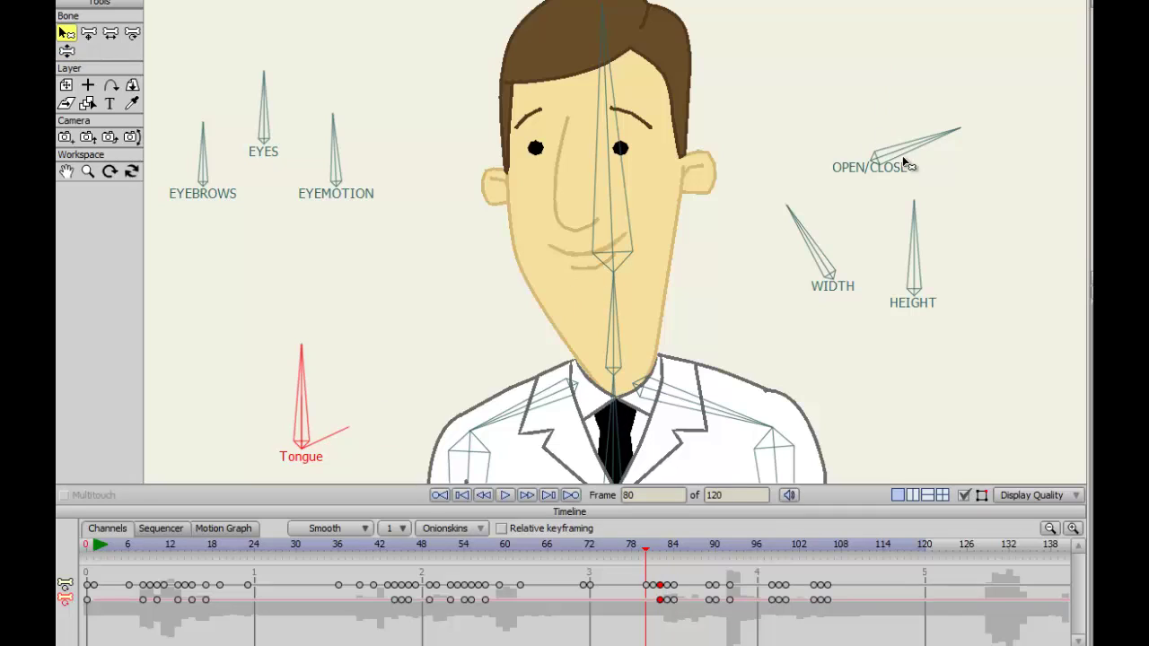
pyautogui.click(902, 157)
pyautogui.press('z')
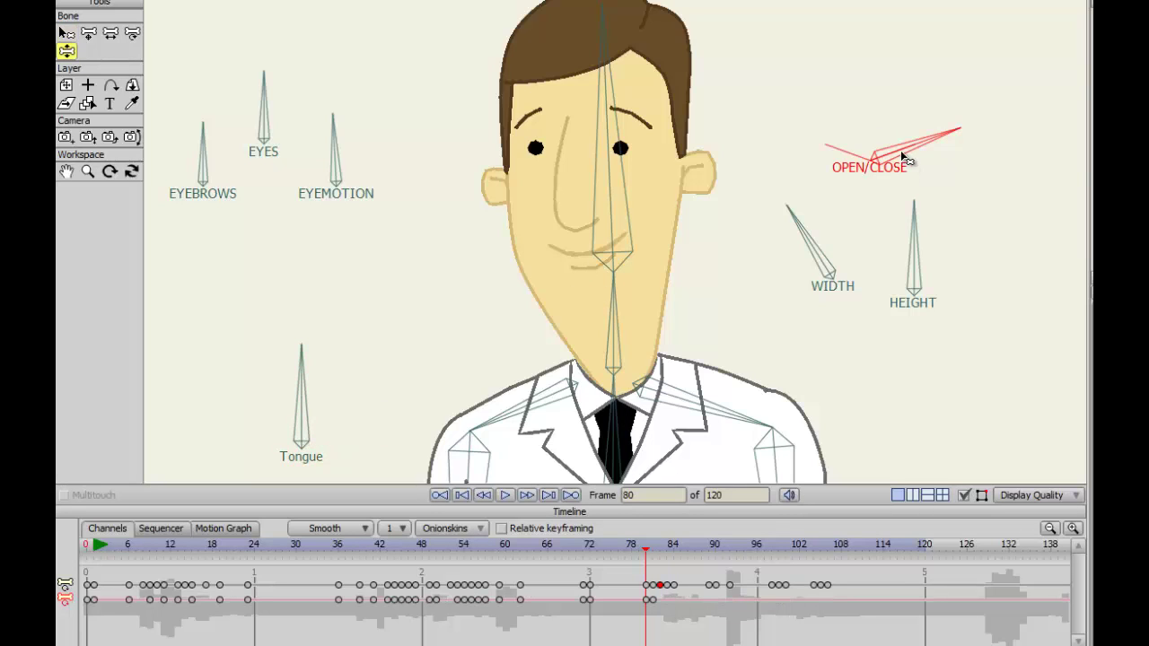
pyautogui.hotkey('ctrl', 'Right')
pyautogui.press('Left')
pyautogui.press('Right')
pyautogui.press('Right')
pyautogui.press('Right')
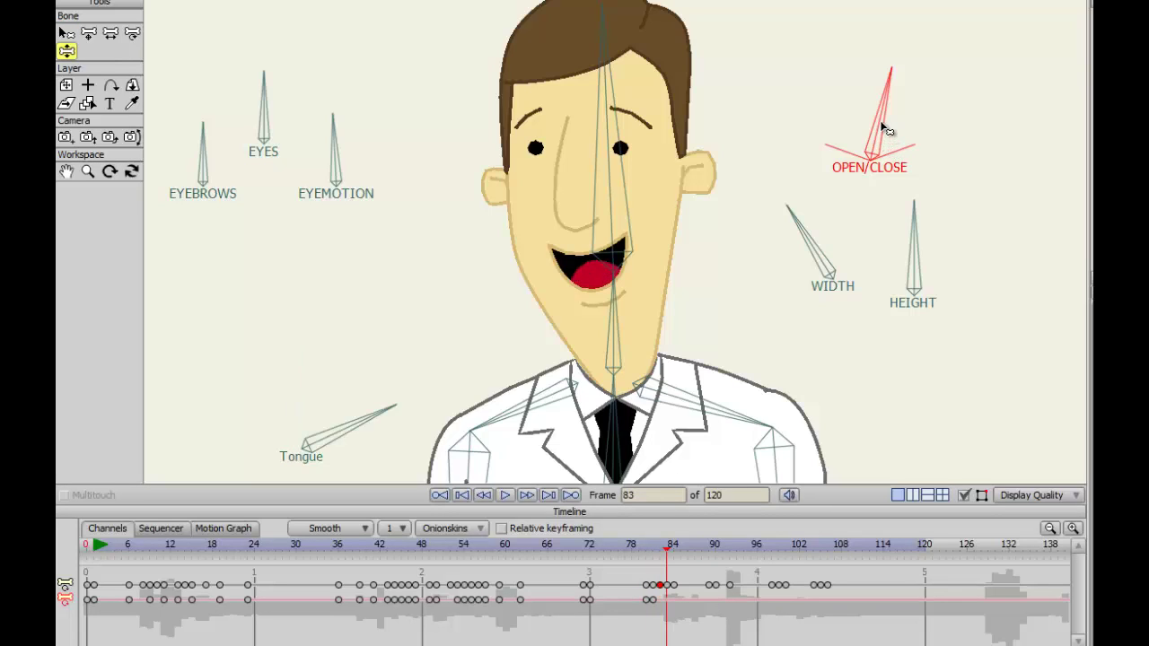
pyautogui.press('Left')
pyautogui.press('Left')
pyautogui.press('Left')
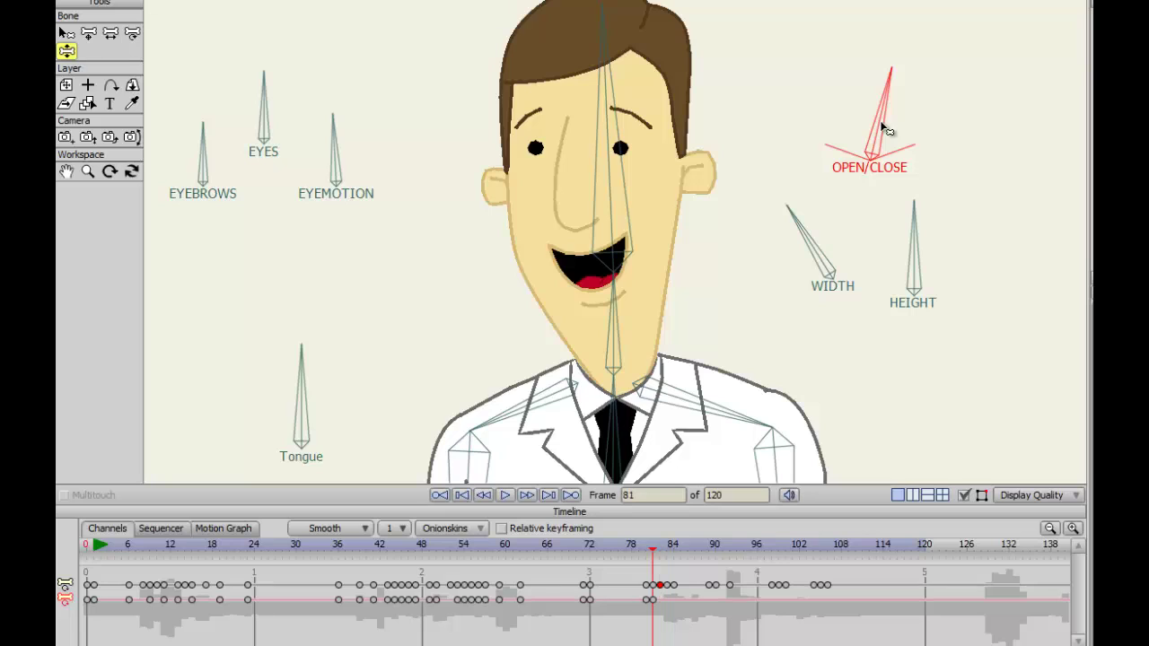
pyautogui.press('Right')
pyautogui.moveTo(881, 123); pyautogui.dragTo(898, 134)
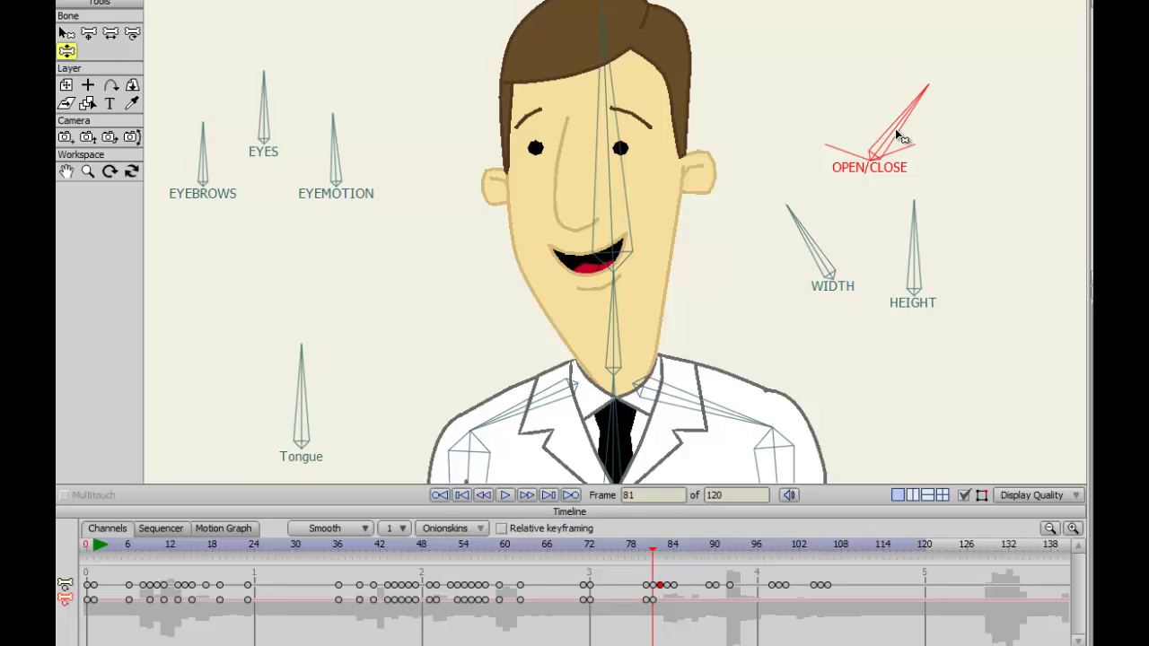
# Rotate the OPEN/CLOSE bone at frame 85 to bring the mouth almost closed.
pyautogui.hotkey('ctrl', 'Right')
pyautogui.hotkey('ctrl', 'Right')
pyautogui.hotkey('ctrl', 'Right')
pyautogui.hotkey('ctrl', 'Right')
pyautogui.moveTo(895, 130); pyautogui.dragTo(909, 147)
# Copy the OPEN/CLOSE bone's key from frame 81 and paste it at frame 83 to hold the partly open mouth.
pyautogui.hotkey('ctrl', 'Left')
pyautogui.hotkey('ctrl', 'Left')
pyautogui.hotkey('ctrl', 'Left')
pyautogui.hotkey('ctrl', 'Left')
pyautogui.click(654, 602)
pyautogui.press('Right')
pyautogui.press('Right')
pyautogui.hotkey('ctrl', 'v')
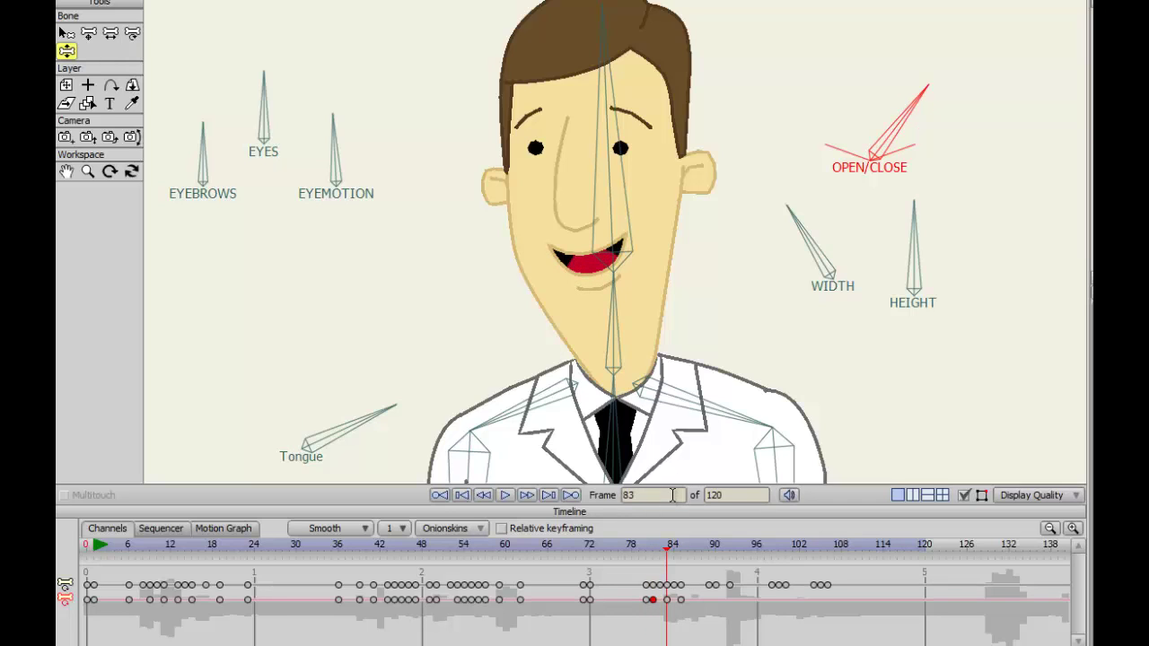
# Step through frames 81 to 87 to check the mouth's hold and closing against the audio.
pyautogui.hotkey('ctrl', 'Left')
pyautogui.hotkey('ctrl', 'Left')
pyautogui.hotkey('ctrl', 'Right')
pyautogui.hotkey('ctrl', 'Right')
pyautogui.hotkey('ctrl', 'Right')
pyautogui.hotkey('ctrl', 'Right')
pyautogui.hotkey('ctrl', 'Right')
pyautogui.hotkey('ctrl', 'Right')
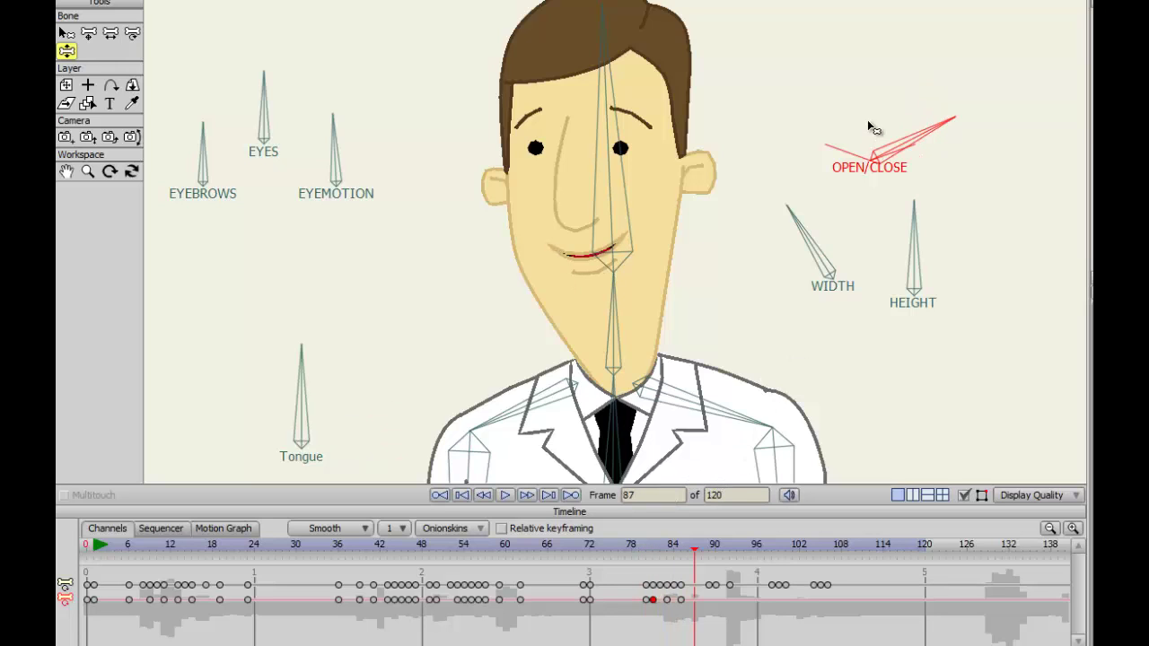
# Rotate the OPEN/CLOSE bone at frame 87 to open the mouth wide.
pyautogui.press('Left')
pyautogui.press('Left')
pyautogui.press('Right')
pyautogui.press('Right')
pyautogui.press('Right')
pyautogui.press('Left')
pyautogui.moveTo(914, 155); pyautogui.dragTo(887, 125)
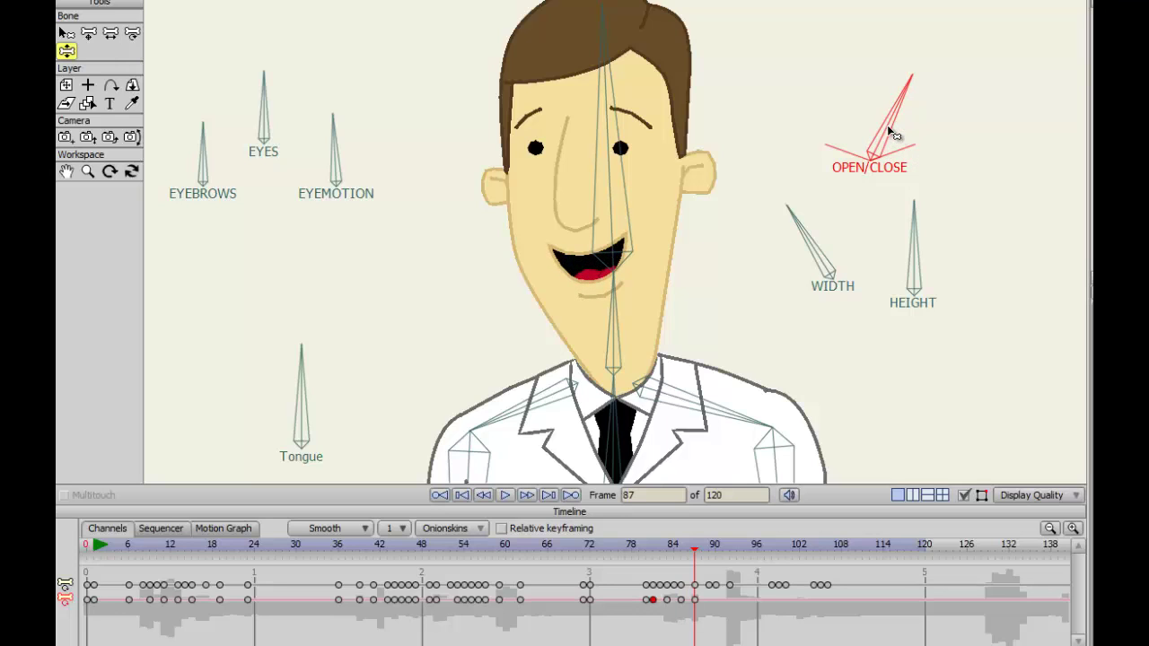
# Step back and forth through the frames up to 88 to check the mouth movement against the audio.
pyautogui.hotkey('ctrl', 'Left')
pyautogui.hotkey('ctrl', 'Left')
pyautogui.hotkey('ctrl', 'Left')
pyautogui.hotkey('ctrl', 'Left')
pyautogui.hotkey('ctrl', 'Left')
pyautogui.hotkey('ctrl', 'Left')
pyautogui.hotkey('ctrl', 'Left')
pyautogui.hotkey('ctrl', 'Left')
pyautogui.hotkey('ctrl', 'Right')
pyautogui.hotkey('ctrl', 'Right')
pyautogui.hotkey('ctrl', 'Right')
pyautogui.hotkey('ctrl', 'Right')
pyautogui.hotkey('ctrl', 'Right')
pyautogui.hotkey('ctrl', 'Right')
pyautogui.hotkey('ctrl', 'Right')
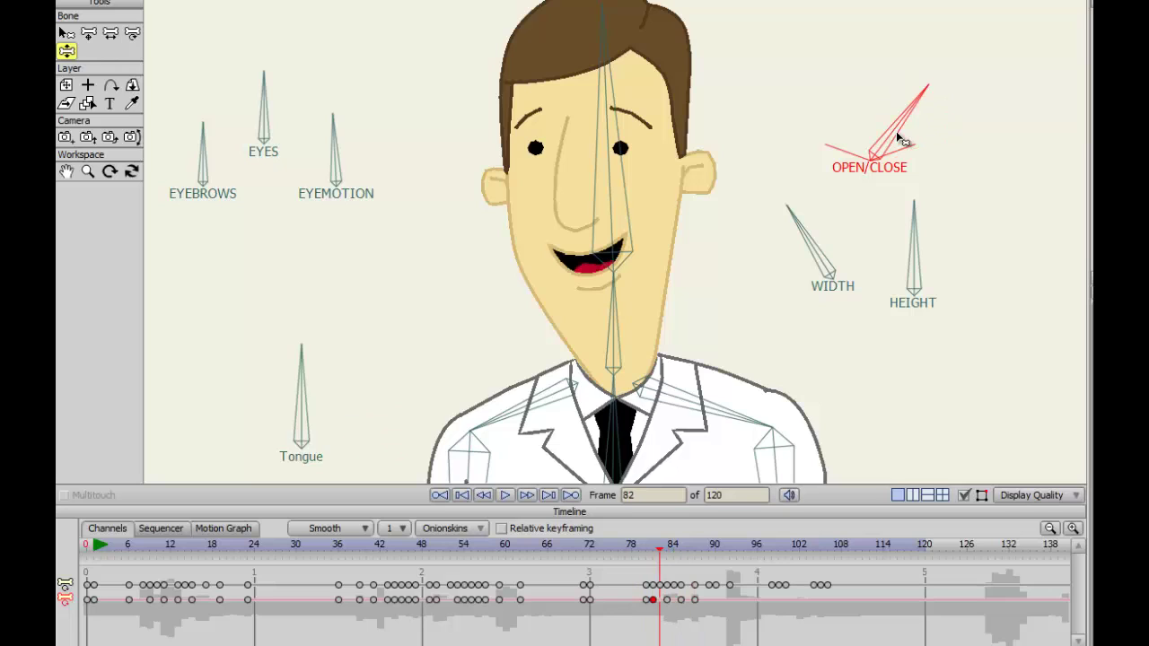
pyautogui.hotkey('ctrl', 'Right')
pyautogui.hotkey('ctrl', 'Right')
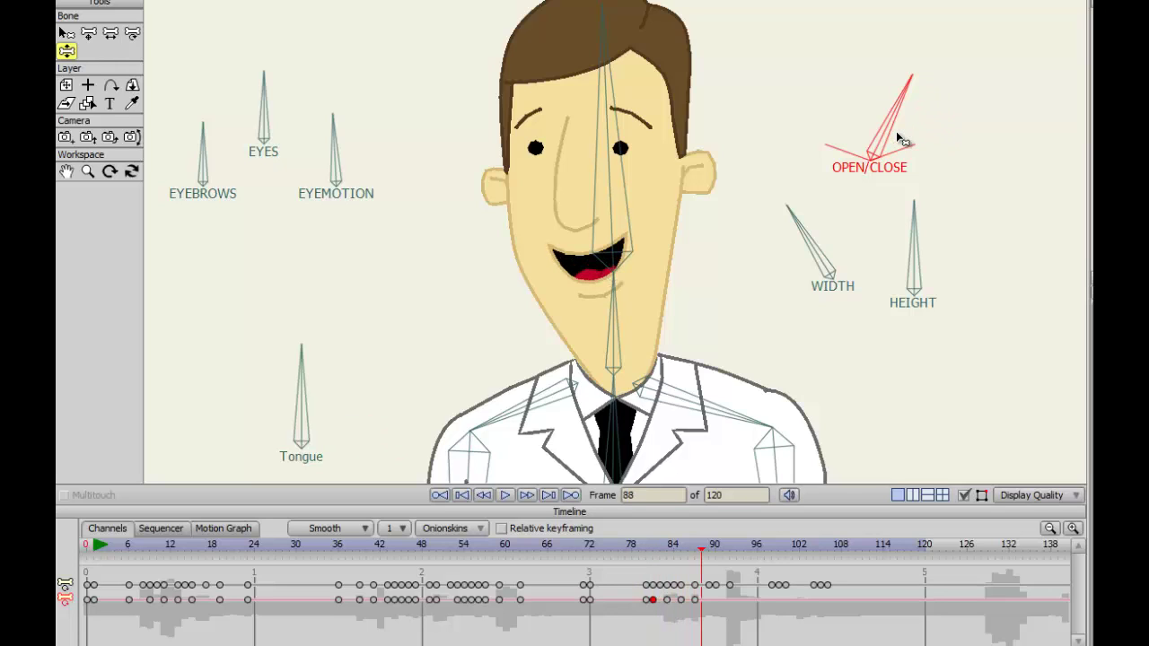
# Rotate the OPEN/CLOSE bone to close the mouth at frame 89 and open it slightly at frame 90.
pyautogui.hotkey('ctrl', 'Right')
pyautogui.press('Left')
pyautogui.press('Right')
pyautogui.moveTo(890, 131); pyautogui.dragTo(913, 150)
pyautogui.hotkey('ctrl', 'Right')
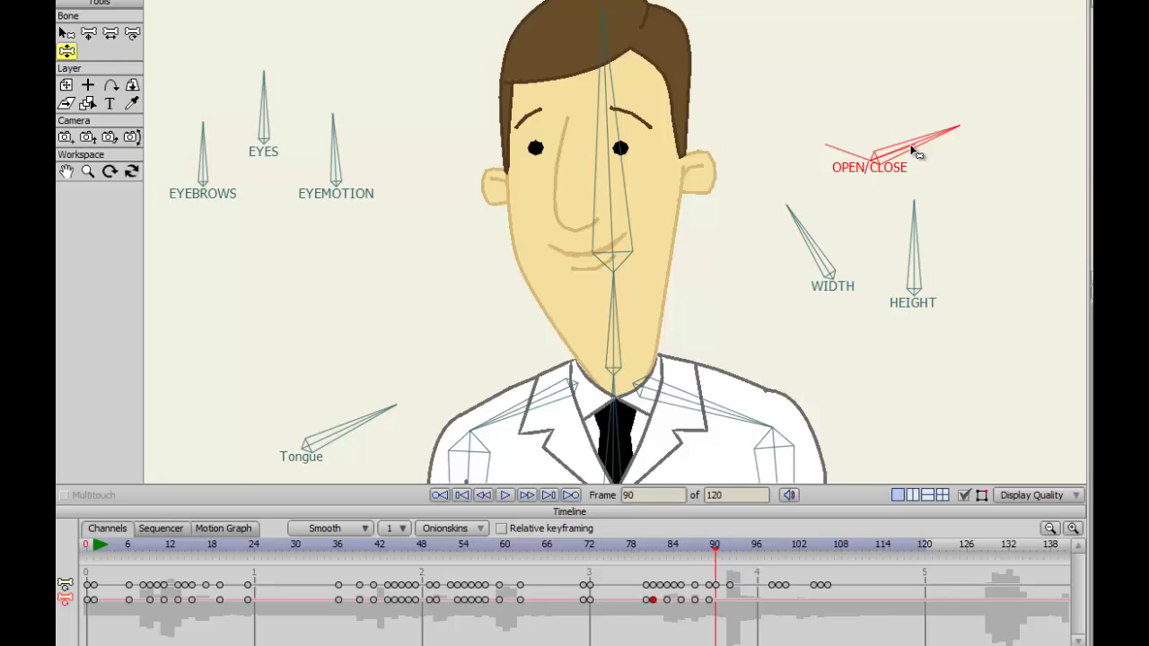
pyautogui.moveTo(901, 137); pyautogui.dragTo(899, 136)
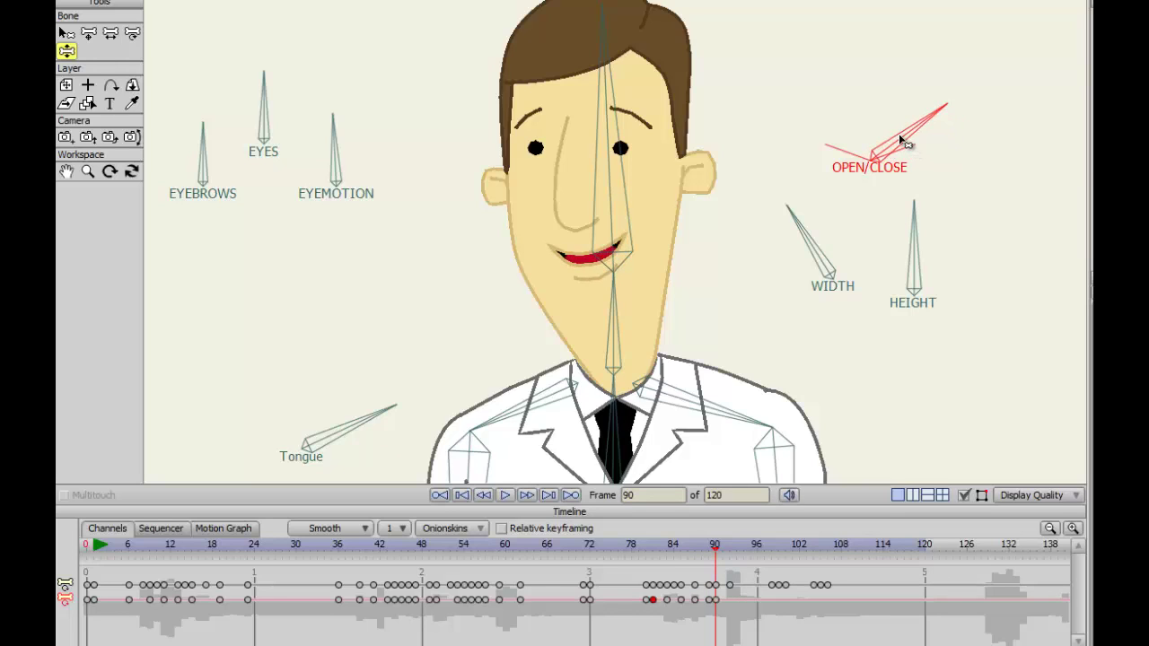
# Rotate the OPEN/CLOSE bone at frame 92 to open the mouth wide.
pyautogui.press('Left')
pyautogui.press('Right')
pyautogui.press('Right')
pyautogui.press('Right')
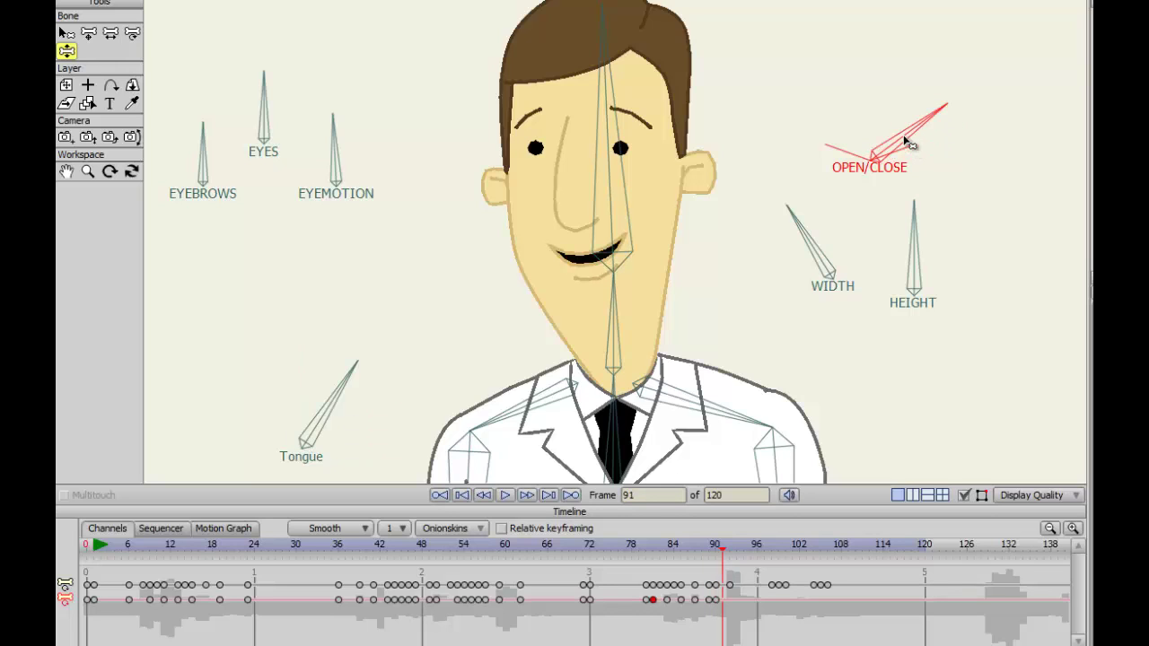
pyautogui.moveTo(905, 140); pyautogui.dragTo(890, 124)
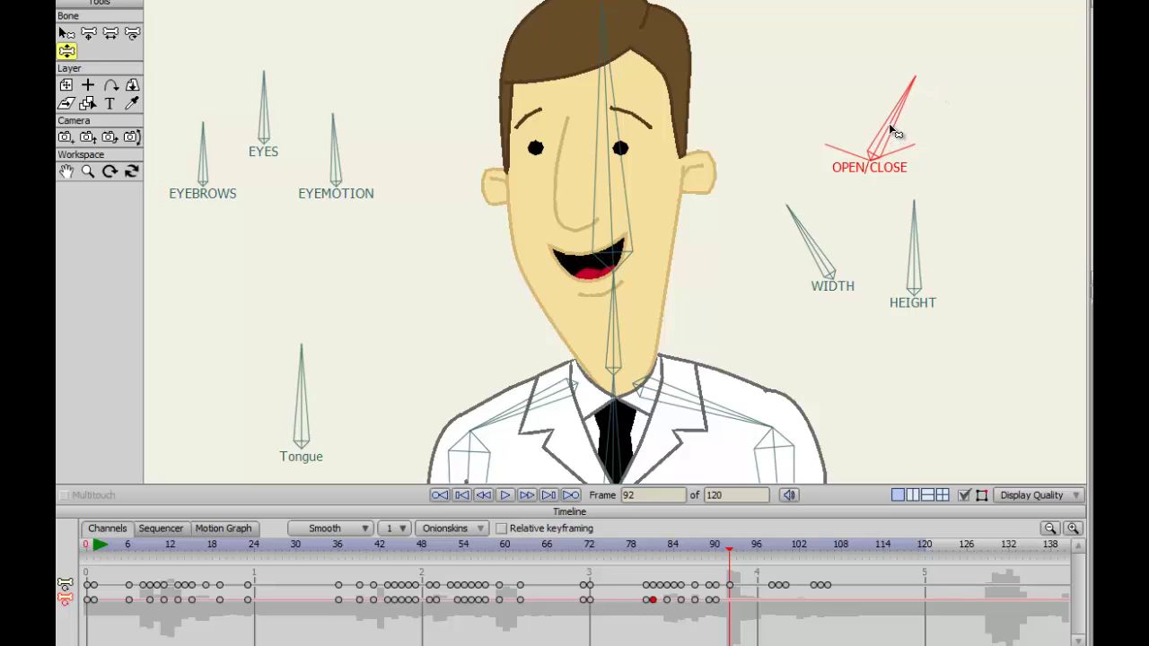
pyautogui.hotkey('ctrl', 'Left')
pyautogui.hotkey('ctrl', 'Left')
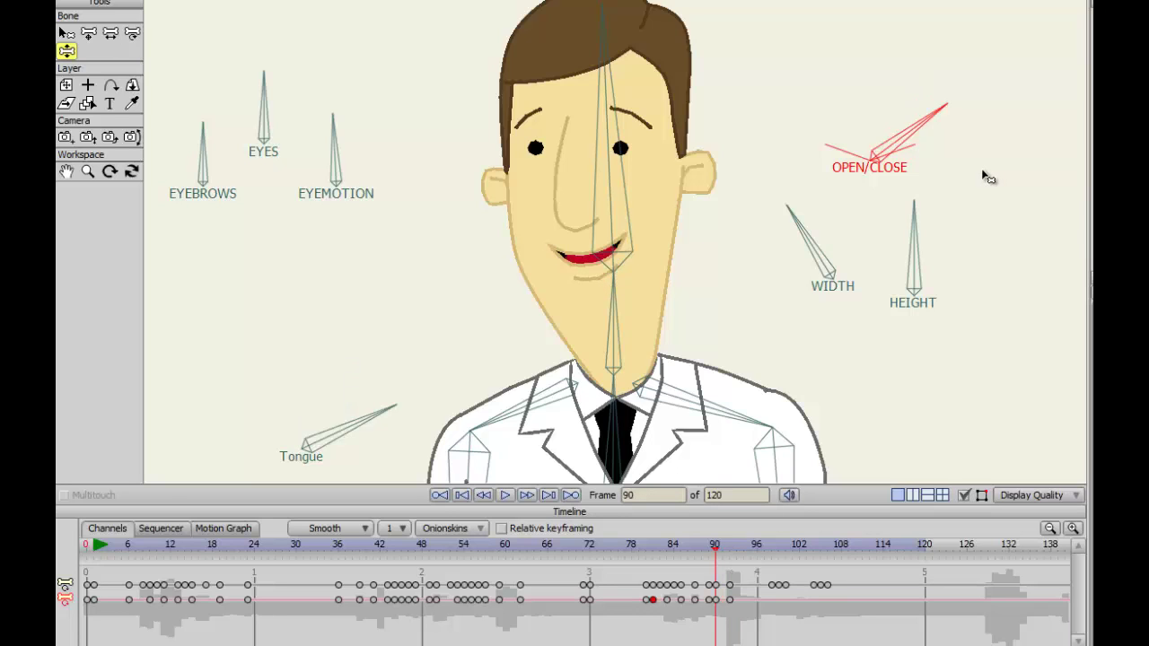
# Rotate the OPEN/CLOSE bone at frame 94 to bring the mouth almost closed.
pyautogui.hotkey('ctrl', 'Right')
pyautogui.hotkey('ctrl', 'Right')
pyautogui.hotkey('ctrl', 'Right')
pyautogui.hotkey('ctrl', 'Right')
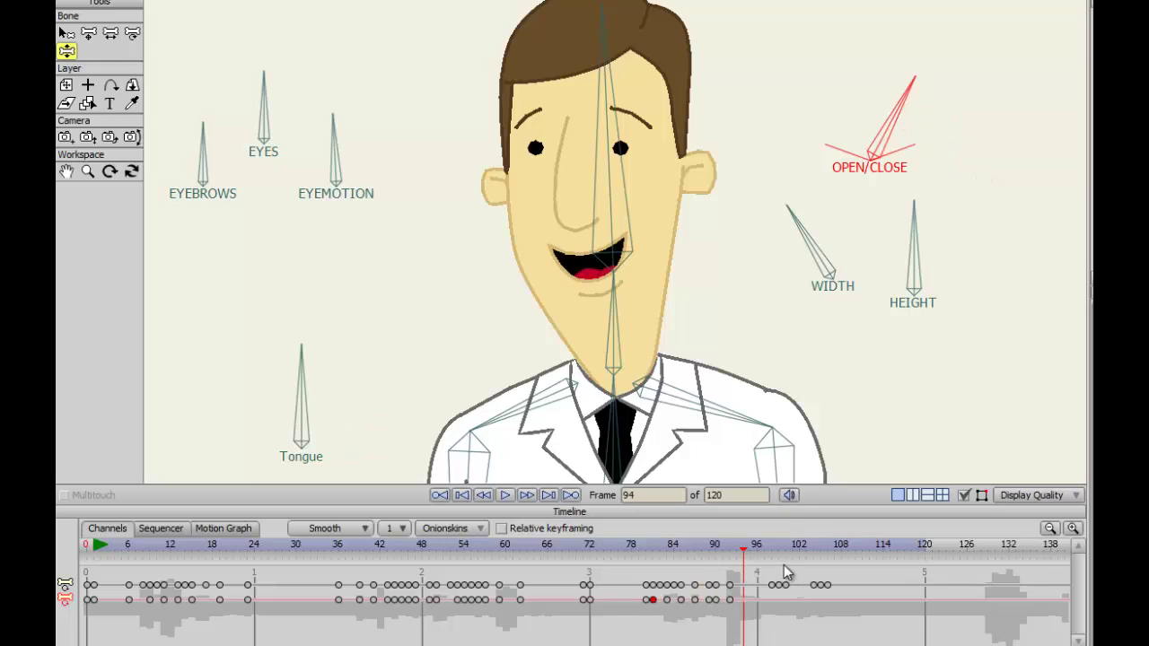
pyautogui.hotkey('ctrl', 'Right')
pyautogui.hotkey('ctrl', 'Left')
pyautogui.moveTo(893, 121); pyautogui.dragTo(910, 145)
# Step through frames 89 to 97 to check the mouth's opening and closing against the audio.
pyautogui.press('Left')
pyautogui.press('Left')
pyautogui.press('Left')
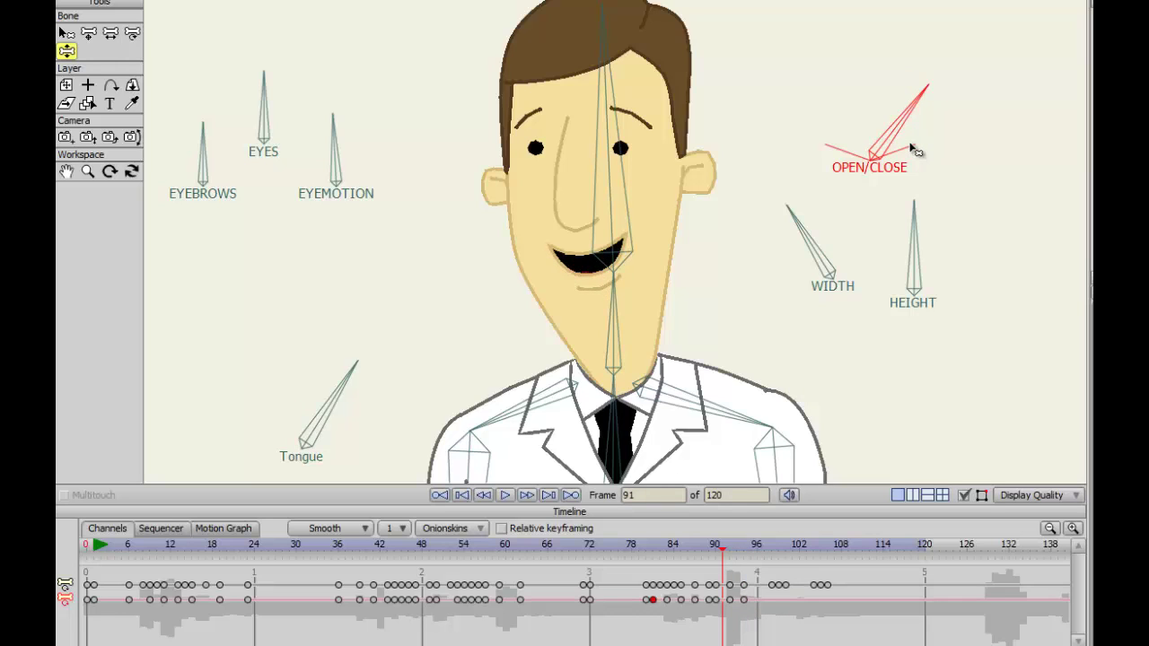
pyautogui.hotkey('ctrl', 'Right')
pyautogui.hotkey('ctrl', 'Right')
pyautogui.hotkey('ctrl', 'Right')
pyautogui.hotkey('ctrl', 'Right')
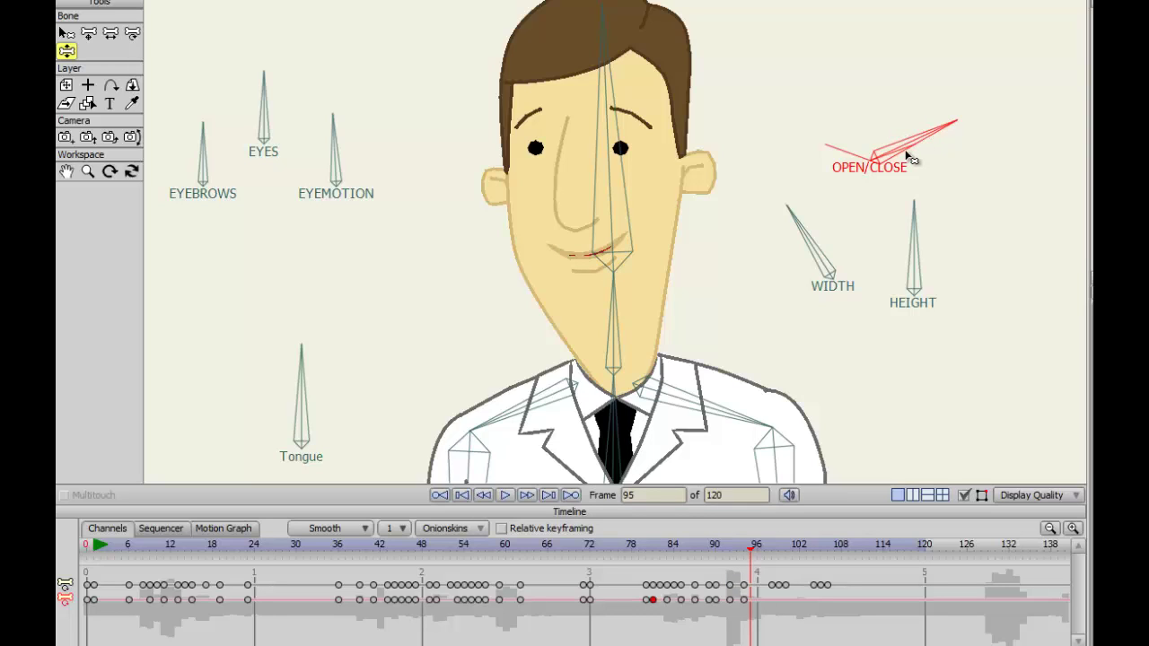
pyautogui.click(737, 546)
pyautogui.press('Left')
pyautogui.press('Left')
pyautogui.press('Left')
pyautogui.press('Left')
pyautogui.press('Left')
pyautogui.press('Left')
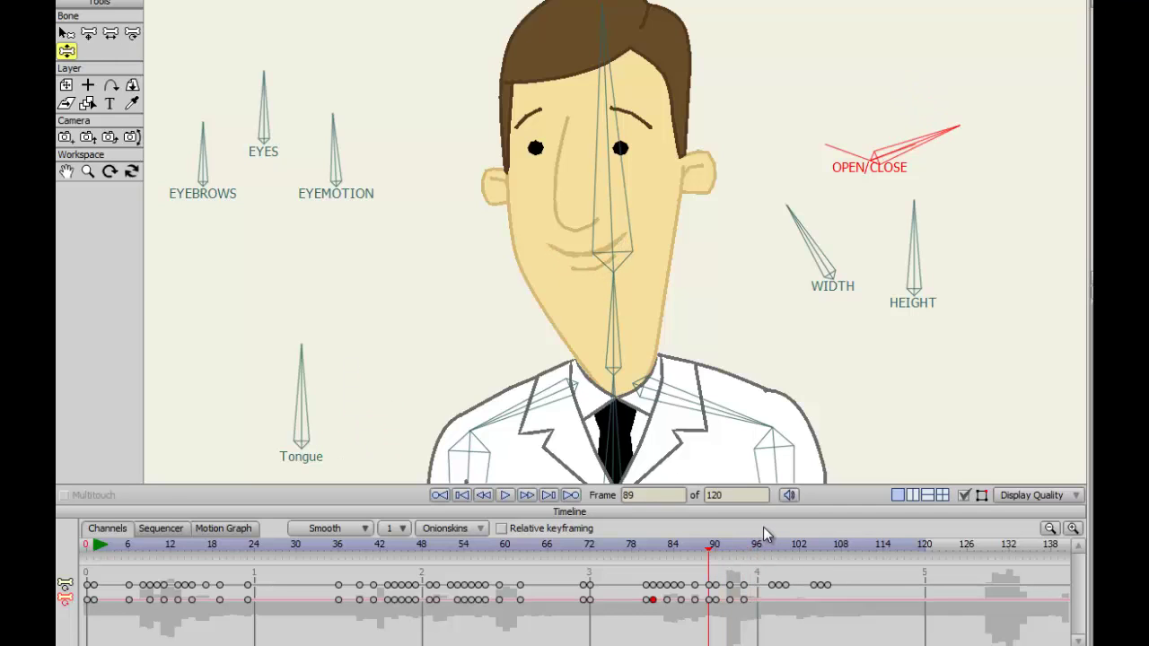
pyautogui.press('Right')
pyautogui.press('Right')
pyautogui.press('Right')
pyautogui.press('Right')
pyautogui.press('Right')
pyautogui.press('Right')
pyautogui.press('Right')
pyautogui.press('Right')
pyautogui.press('Right')
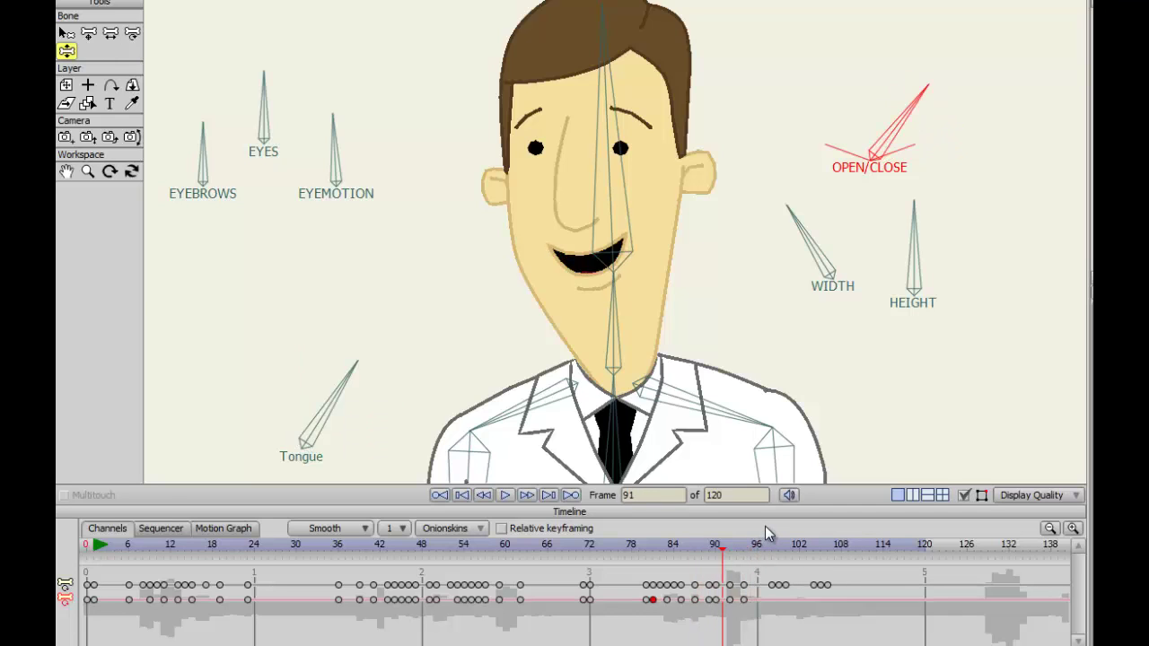
pyautogui.press('Right')
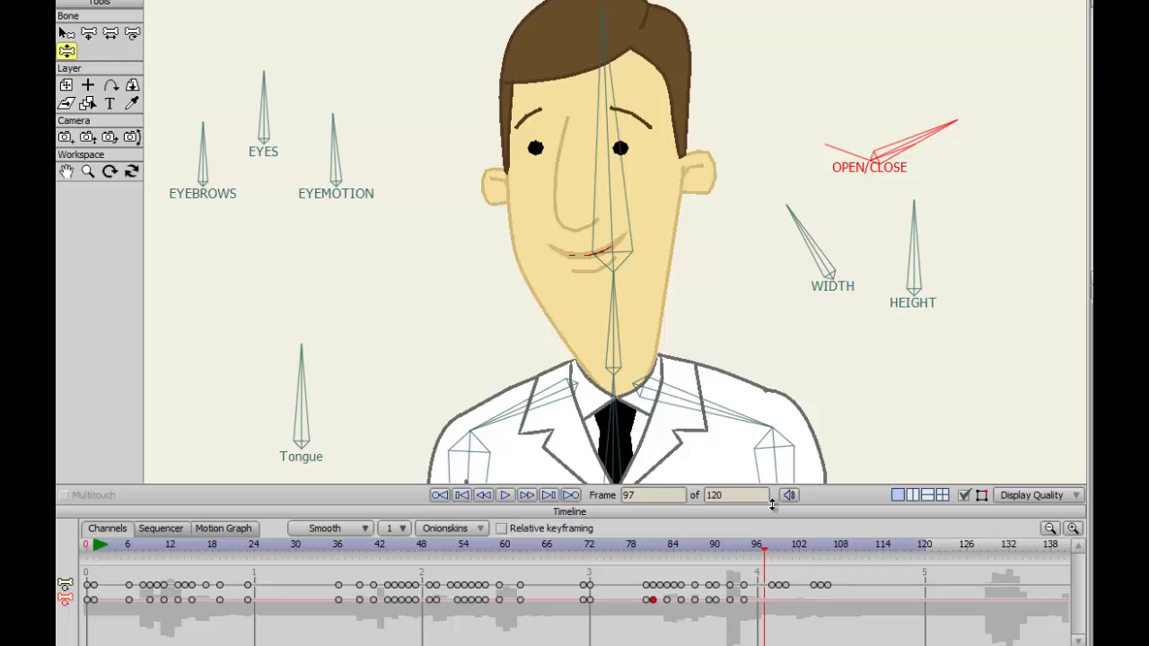
# Rotate the OPEN/CLOSE bone at frame 96 to reopen the mouth partway.
pyautogui.press('Left')
pyautogui.press('Left')
pyautogui.press('Left')
pyautogui.press('Right')
pyautogui.press('Right')
pyautogui.click(817, 248)
pyautogui.click(900, 159)
pyautogui.moveTo(904, 153); pyautogui.dragTo(899, 137)
pyautogui.press('Left')
pyautogui.press('Left')
pyautogui.press('Left')
pyautogui.press('Left')
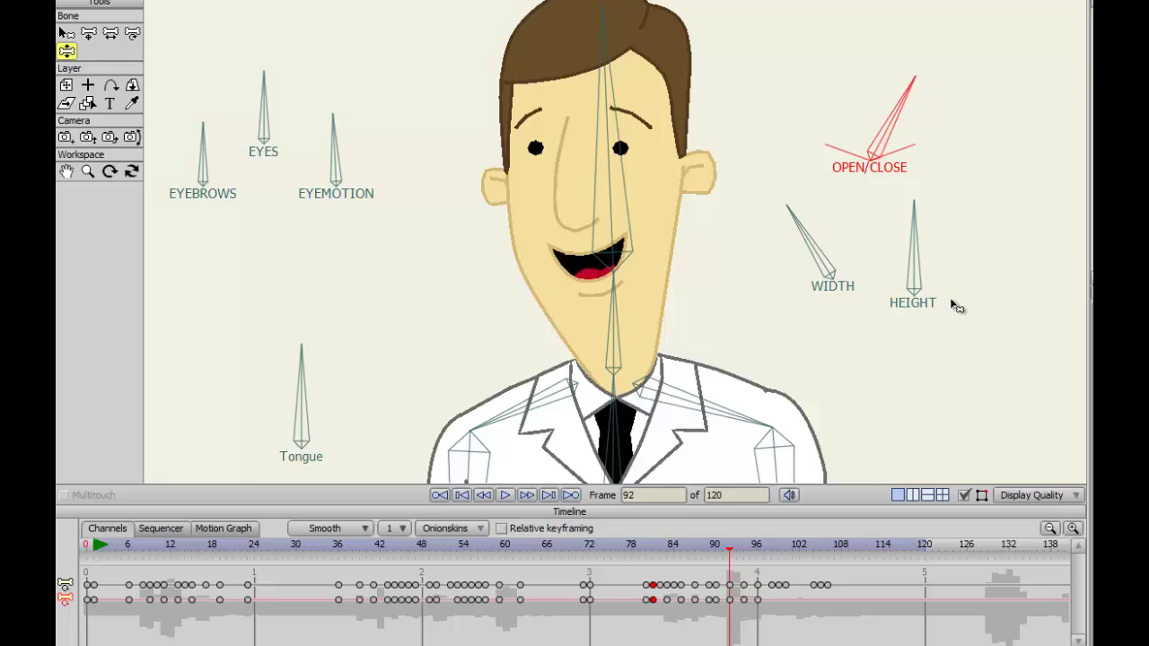
# Rotate the OPEN/CLOSE bone at frame 99 to narrow the mouth opening.
pyautogui.press('Right')
pyautogui.press('Right')
pyautogui.press('Right')
pyautogui.press('Right')
pyautogui.press('Right')
pyautogui.press('Right')
pyautogui.press('Right')
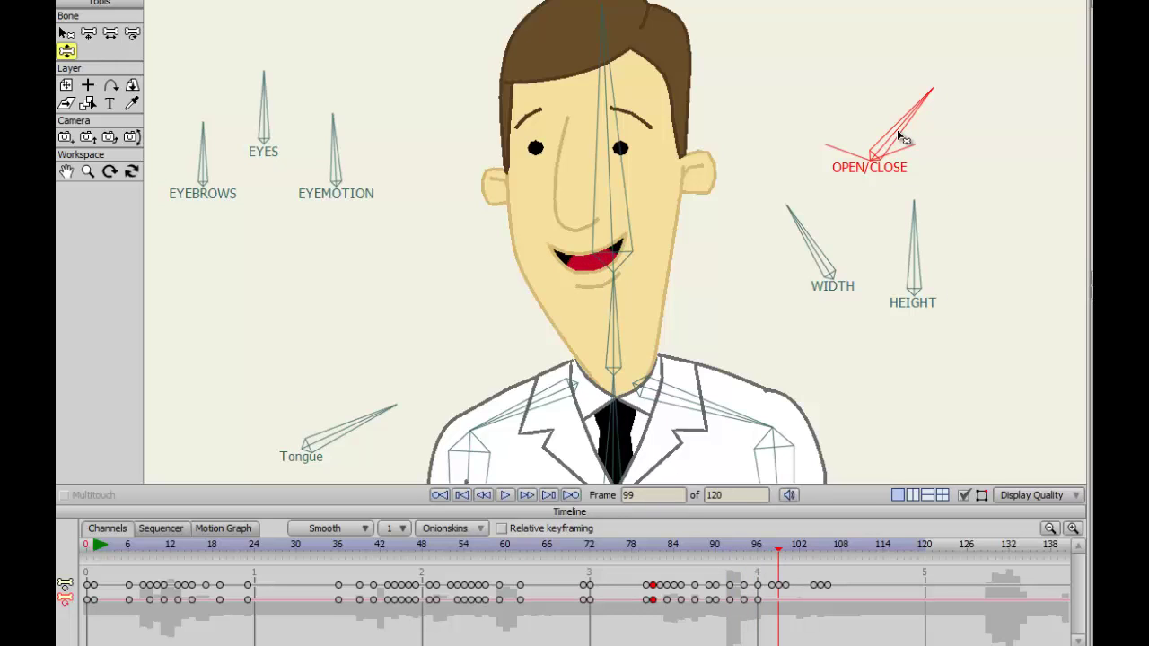
pyautogui.moveTo(898, 132); pyautogui.dragTo(908, 143)
# Rotate the OPEN/CLOSE bone at frame 101 to open the mouth slightly more, and move that key to frame 100.
pyautogui.press('Right')
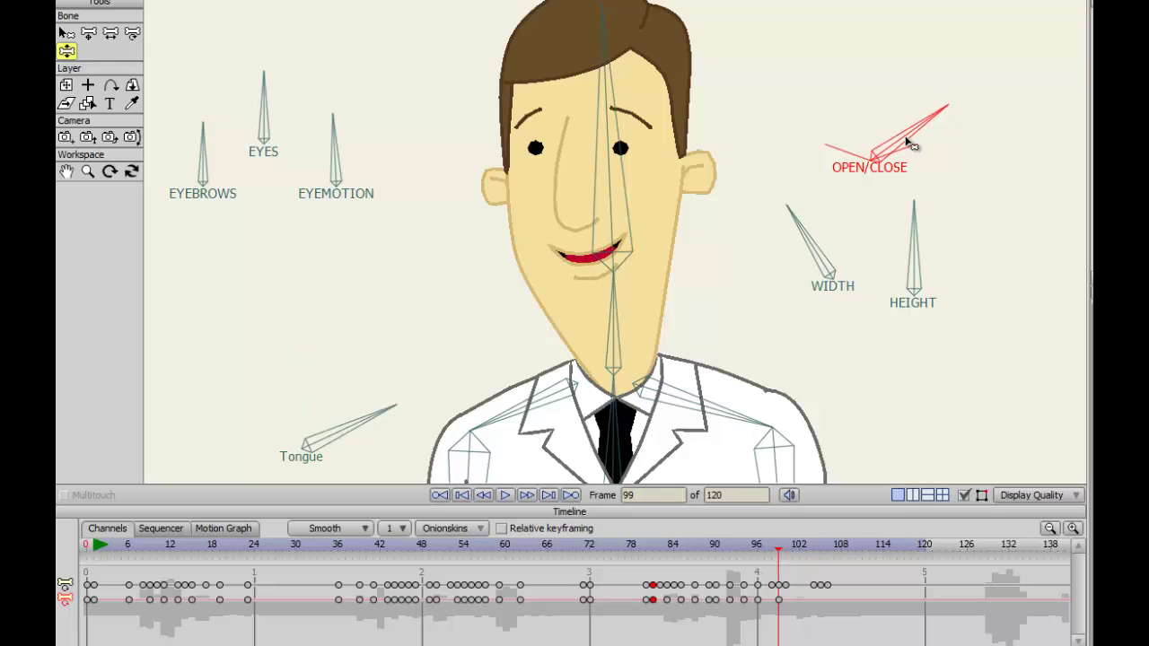
pyautogui.press('Right')
pyautogui.press('Right')
pyautogui.press('Left')
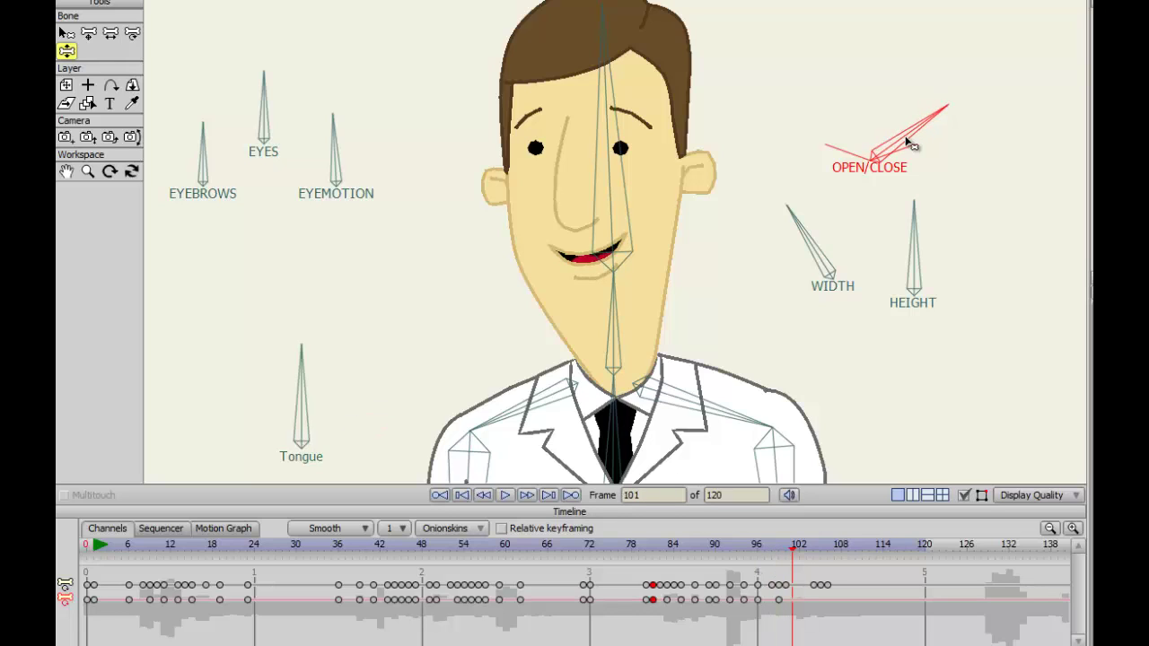
pyautogui.moveTo(906, 138); pyautogui.dragTo(902, 132)
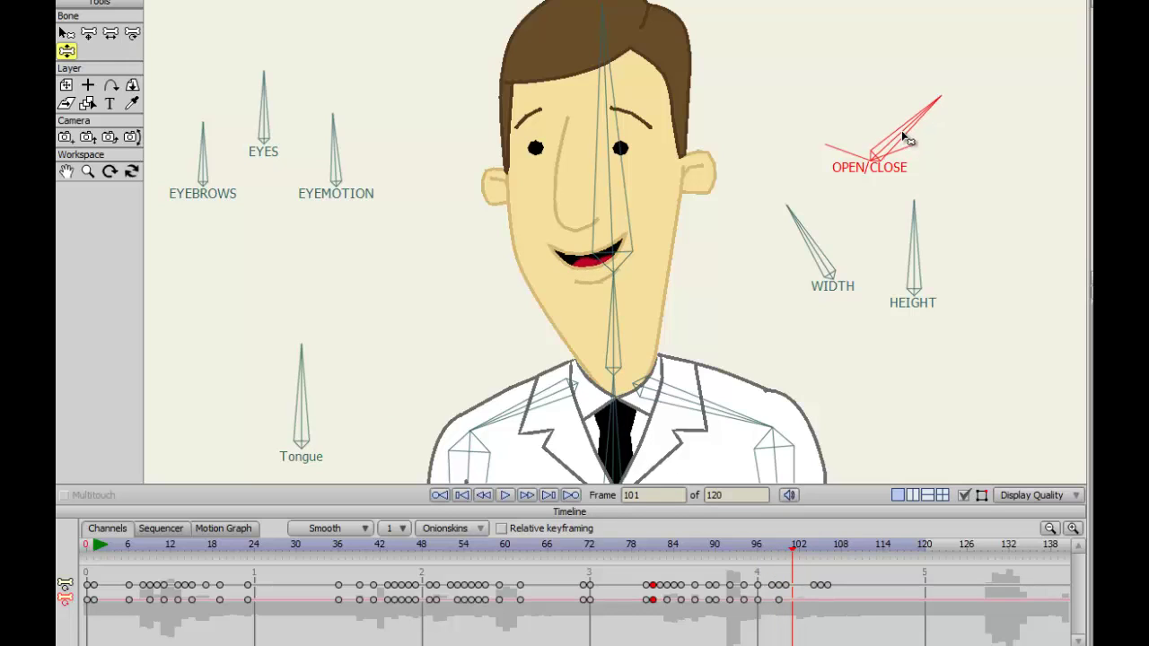
pyautogui.press('Left')
pyautogui.moveTo(792, 599); pyautogui.dragTo(785, 599)
# Rotate the OPEN/CLOSE bone at frame 101 to close the mouth completely.
pyautogui.press('Right')
pyautogui.press('Right')
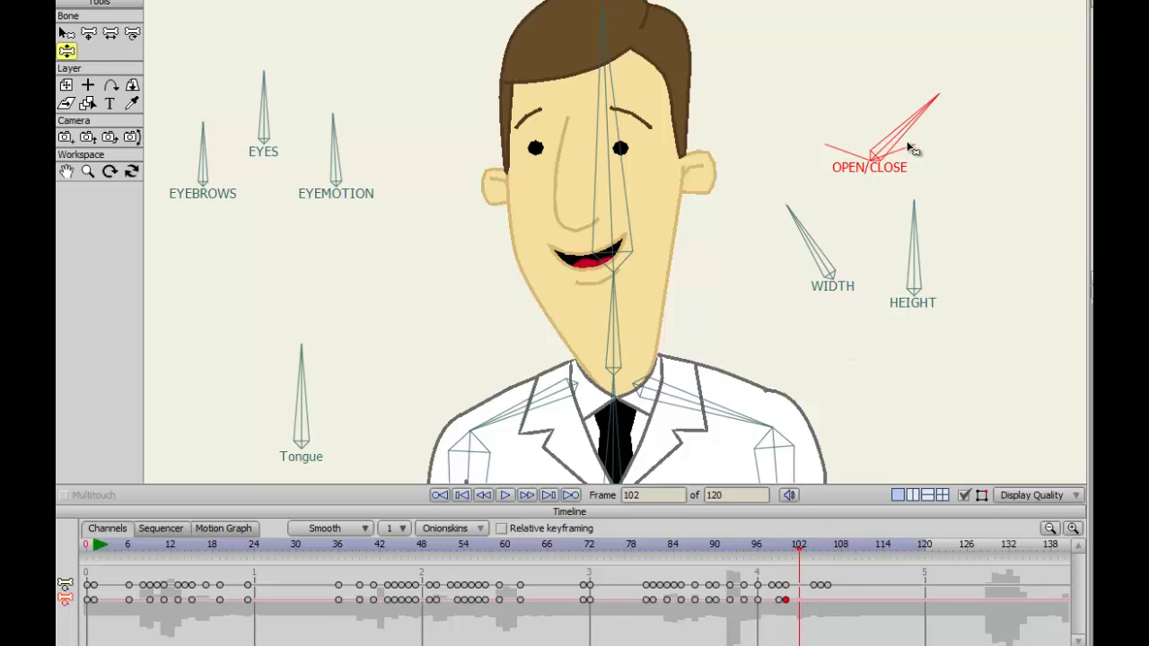
pyautogui.press('Left')
pyautogui.moveTo(909, 148); pyautogui.dragTo(928, 275)
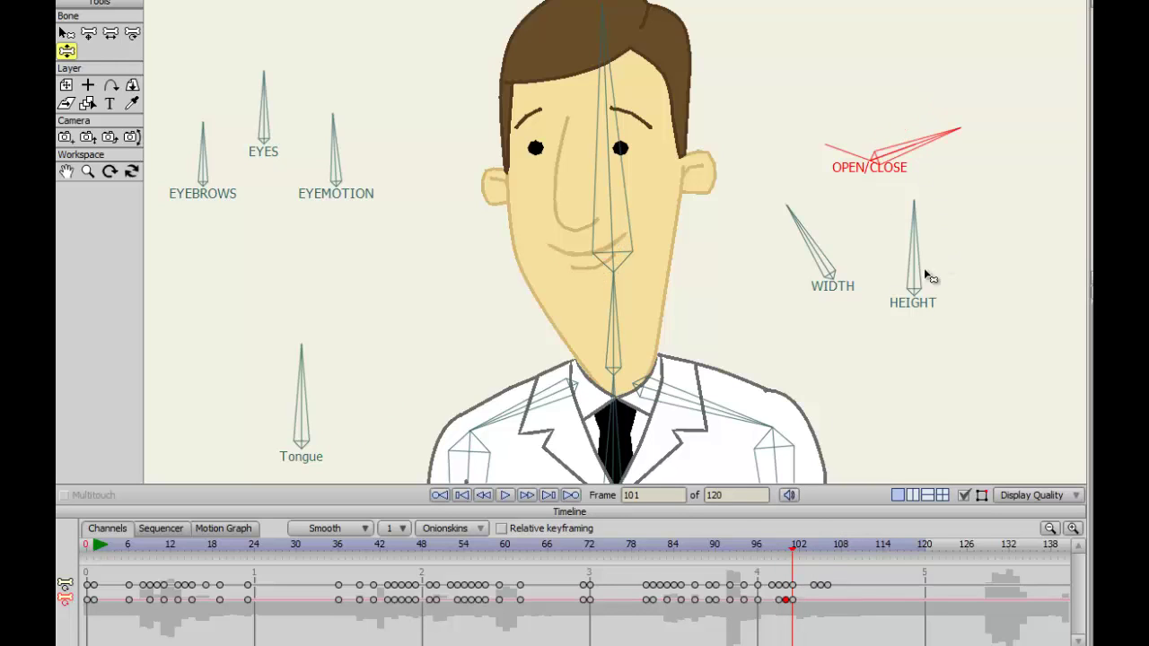
# Rotate the OPEN/CLOSE bone at frame 103 to open the mouth again.
pyautogui.press('Right')
pyautogui.press('Right')
pyautogui.press('Right')
pyautogui.press('Left')
pyautogui.moveTo(918, 154); pyautogui.dragTo(903, 134)
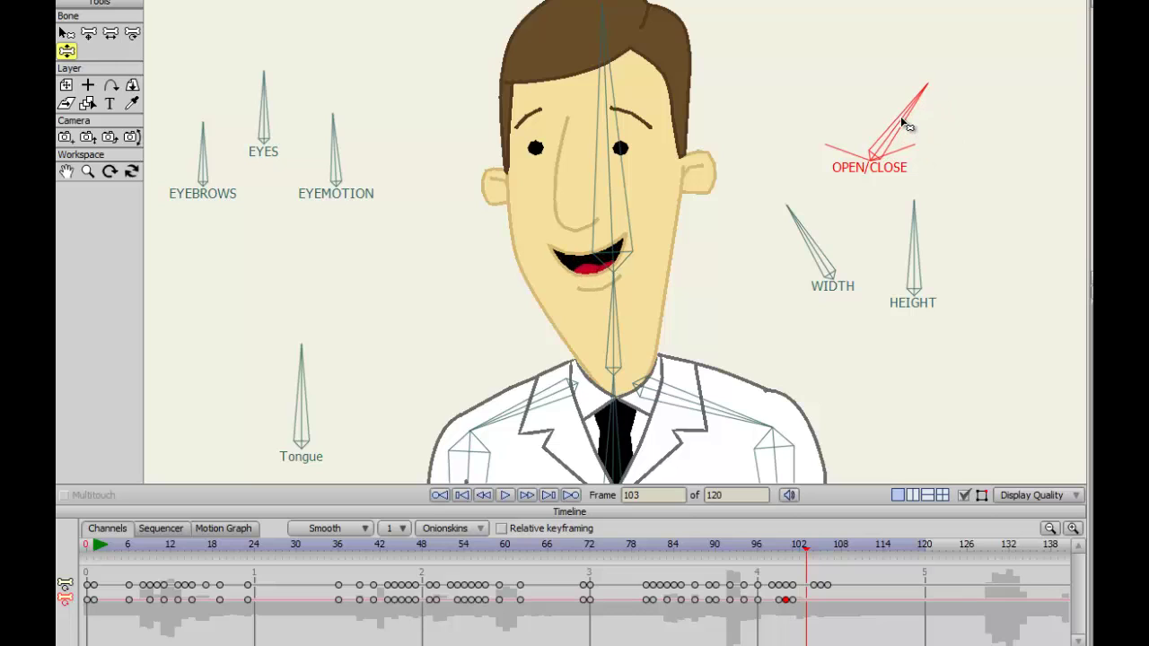
# Rotate the OPEN/CLOSE bone at frame 105 so the mouth closes slightly.
pyautogui.press('Right')
pyautogui.press('Right')
pyautogui.press('Right')
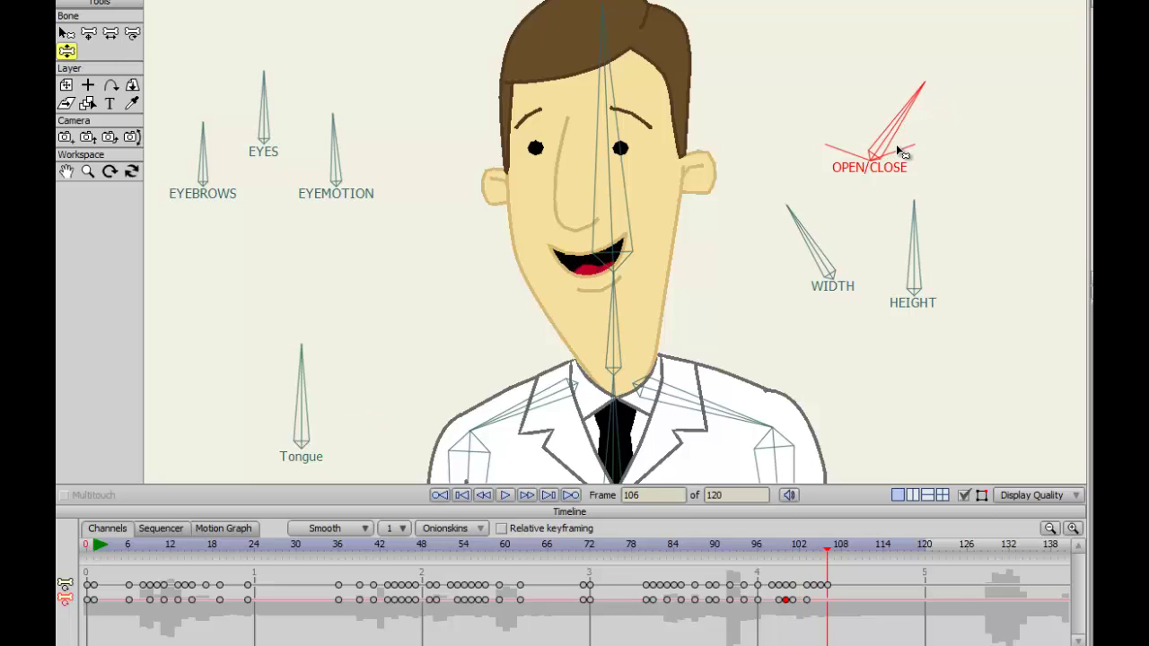
pyautogui.press('Left')
pyautogui.press('Left')
pyautogui.press('Left')
pyautogui.press('Right')
pyautogui.press('Right')
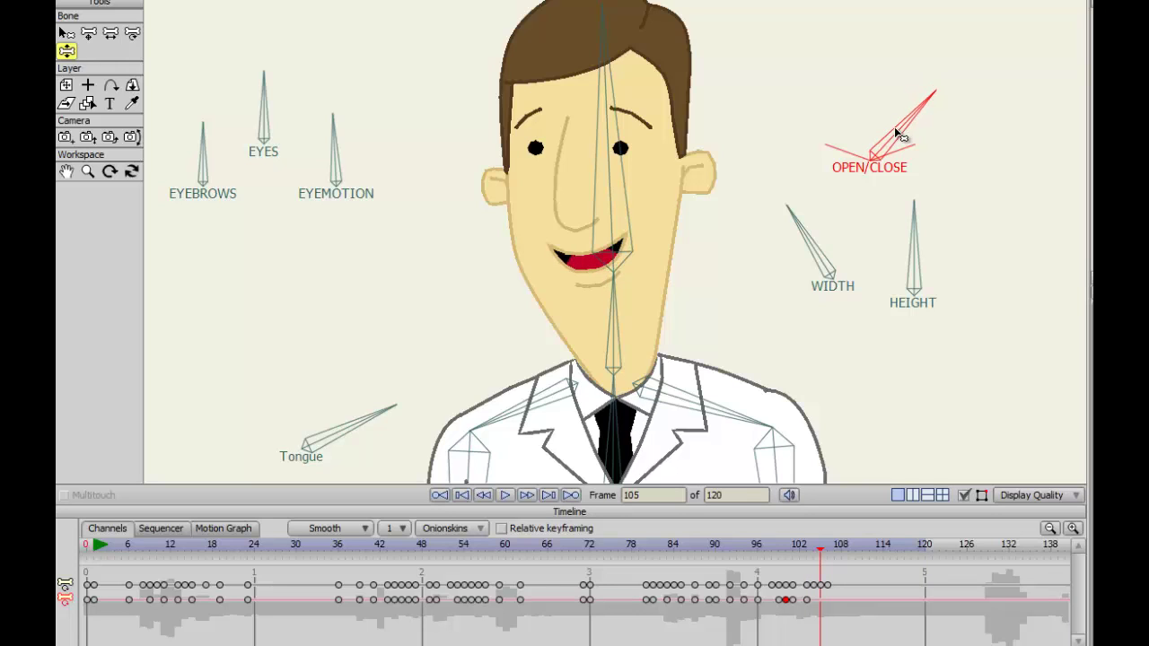
pyautogui.moveTo(895, 127); pyautogui.dragTo(897, 130)
# Rotate the OPEN/CLOSE bone at frame 107 to open the mouth wider.
pyautogui.press('Left')
pyautogui.press('Left')
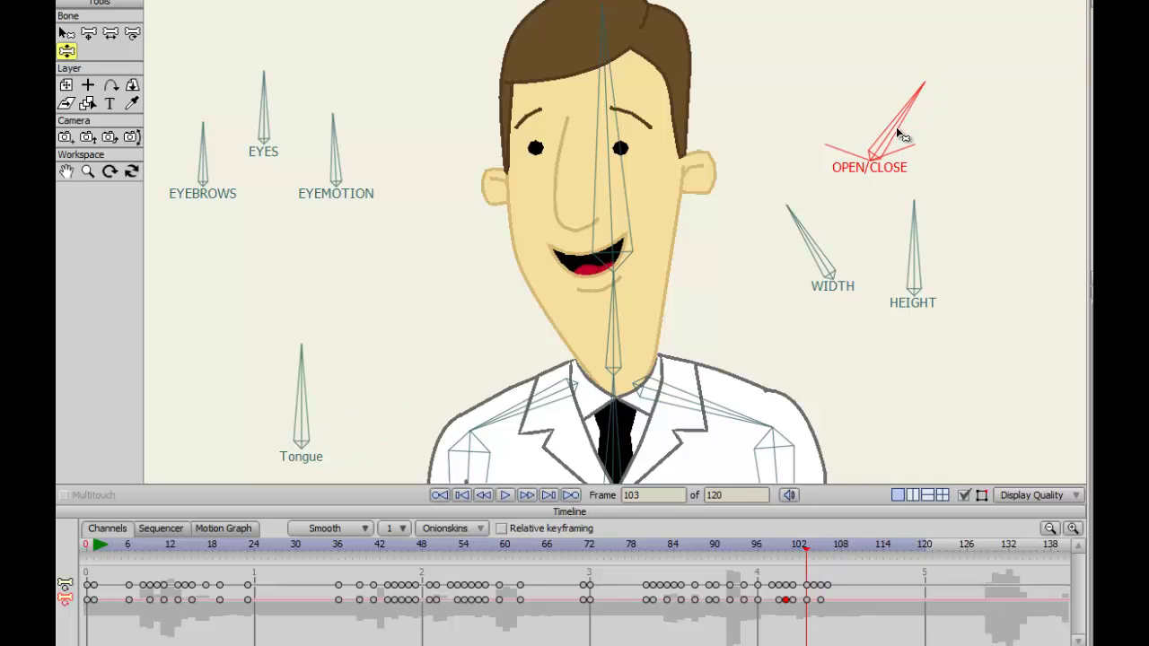
pyautogui.press('Right')
pyautogui.press('Right')
pyautogui.press('Right')
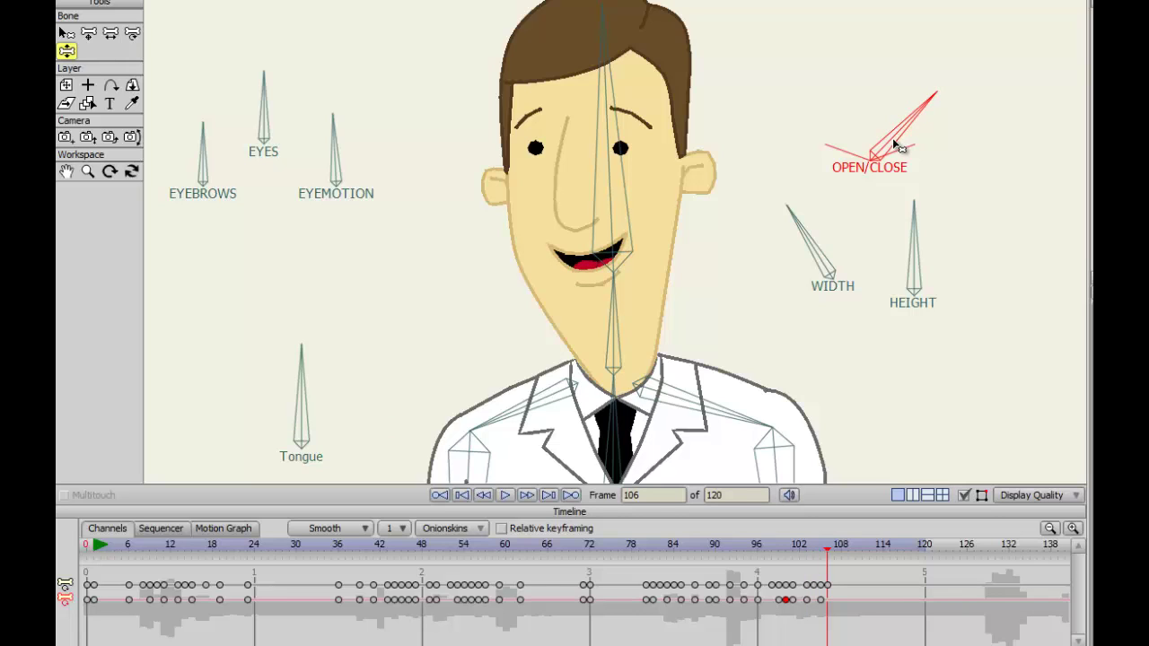
pyautogui.press('Right')
pyautogui.press('Left')
pyautogui.press('Right')
pyautogui.press('Left')
pyautogui.press('Right')
pyautogui.moveTo(894, 144); pyautogui.dragTo(887, 140)
# Step back and forth through the last frames up to 115 to check the end of the dialogue against the mouth.
pyautogui.press('Right')
pyautogui.press('Right')
pyautogui.press('Right')
pyautogui.press('Right')
pyautogui.press('Right')
pyautogui.press('Right')
pyautogui.press('Right')
pyautogui.press('Right')
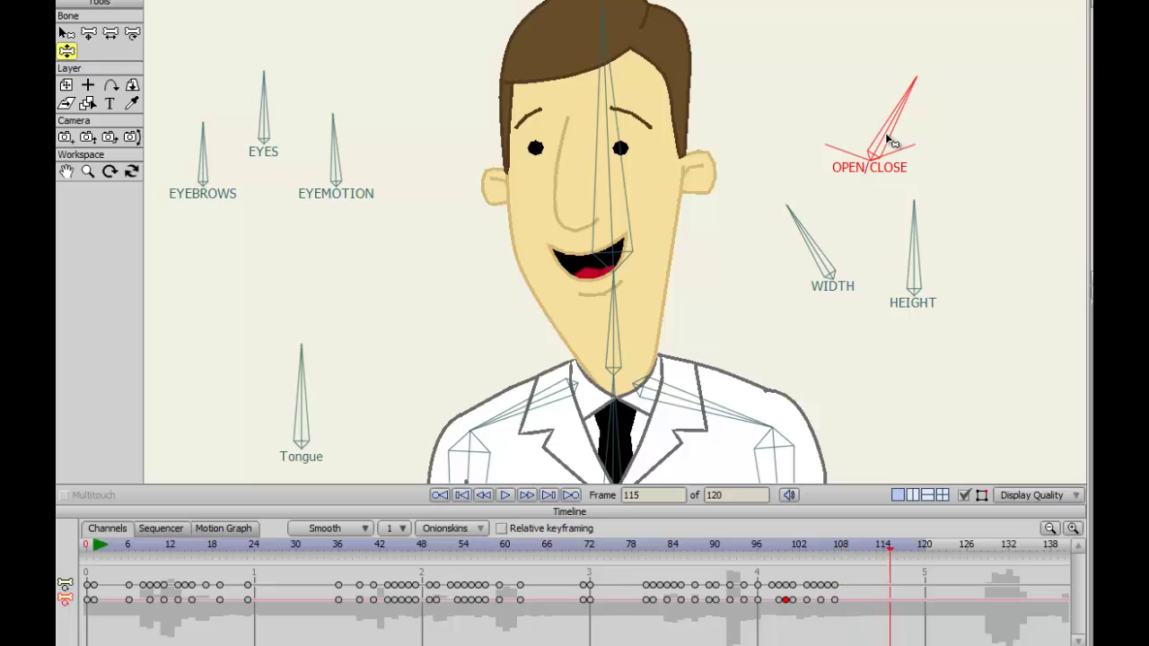
pyautogui.press('Left')
pyautogui.press('Left')
pyautogui.press('Left')
pyautogui.press('Left')
pyautogui.press('Left')
pyautogui.press('Left')
pyautogui.press('Left')
pyautogui.press('Left')
pyautogui.press('Right')
pyautogui.press('Right')
pyautogui.press('Right')
pyautogui.press('Right')
pyautogui.press('Right')
pyautogui.press('Right')
pyautogui.press('Left')
pyautogui.press('Left')
pyautogui.press('Left')
pyautogui.press('Left')
pyautogui.press('Left')
pyautogui.press('Left')
pyautogui.press('Left')
pyautogui.press('Left')
pyautogui.press('Right')
pyautogui.press('Right')
pyautogui.press('Right')
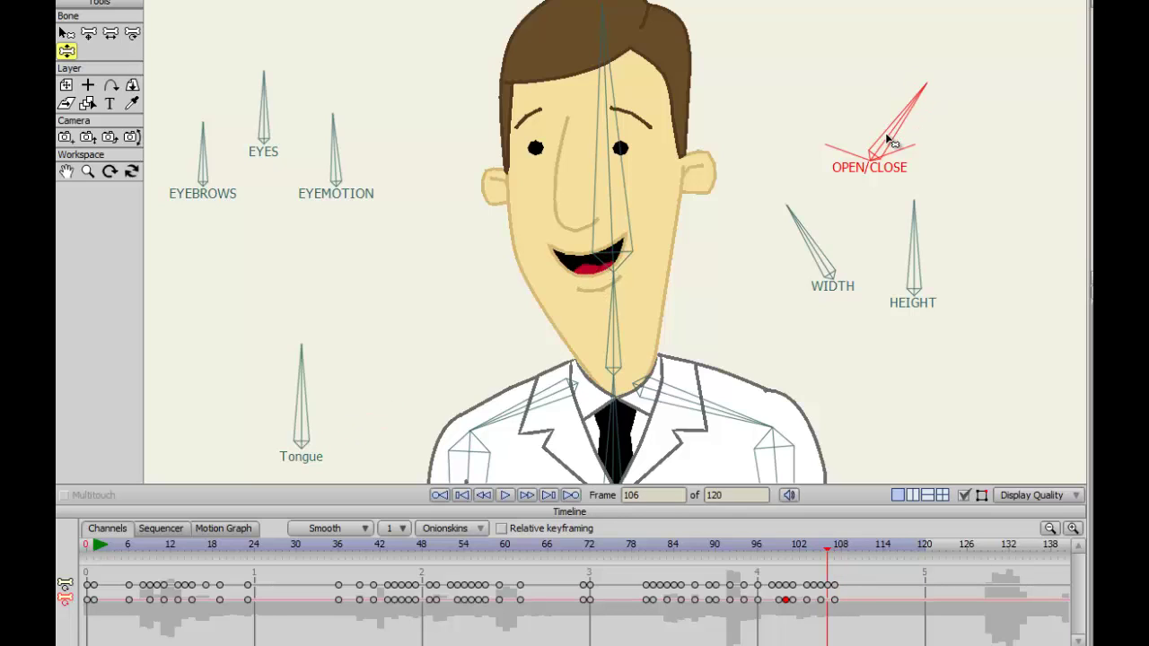
pyautogui.press('Right')
pyautogui.press('Right')
pyautogui.press('Right')
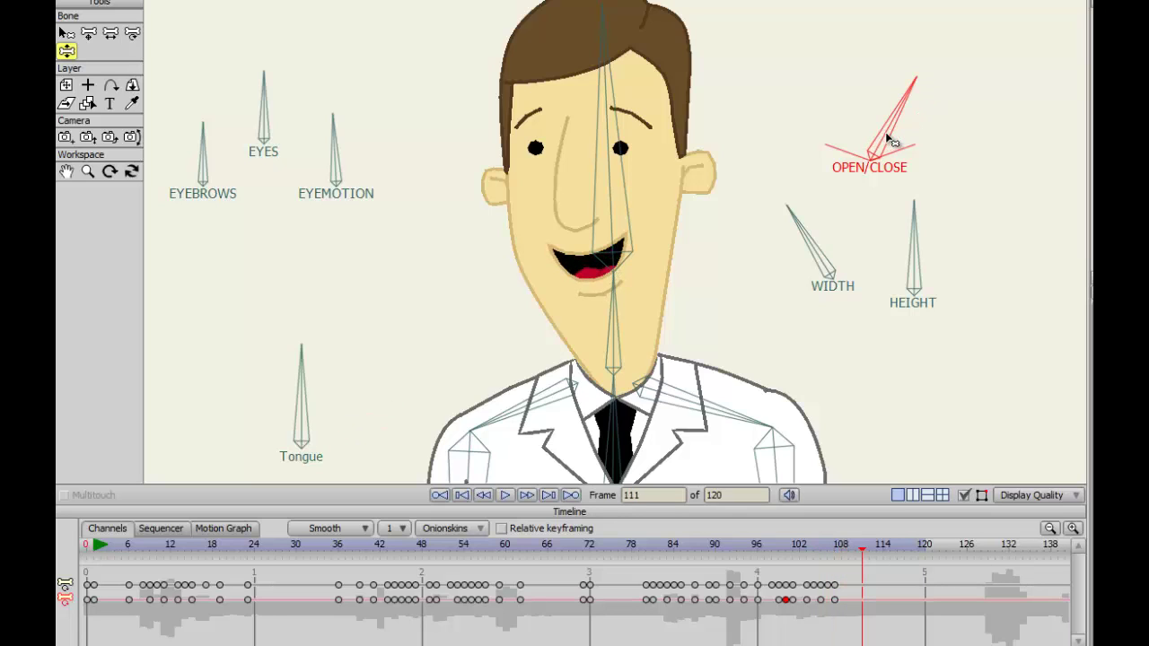
# Add an OPEN/CLOSE keyframe at frame 111 that holds the mouth's open pose.
pyautogui.click(887, 136)
pyautogui.press('Right')
pyautogui.press('Left')
pyautogui.press('Left')
pyautogui.press('Left')
pyautogui.press('Left')
pyautogui.press('Left')
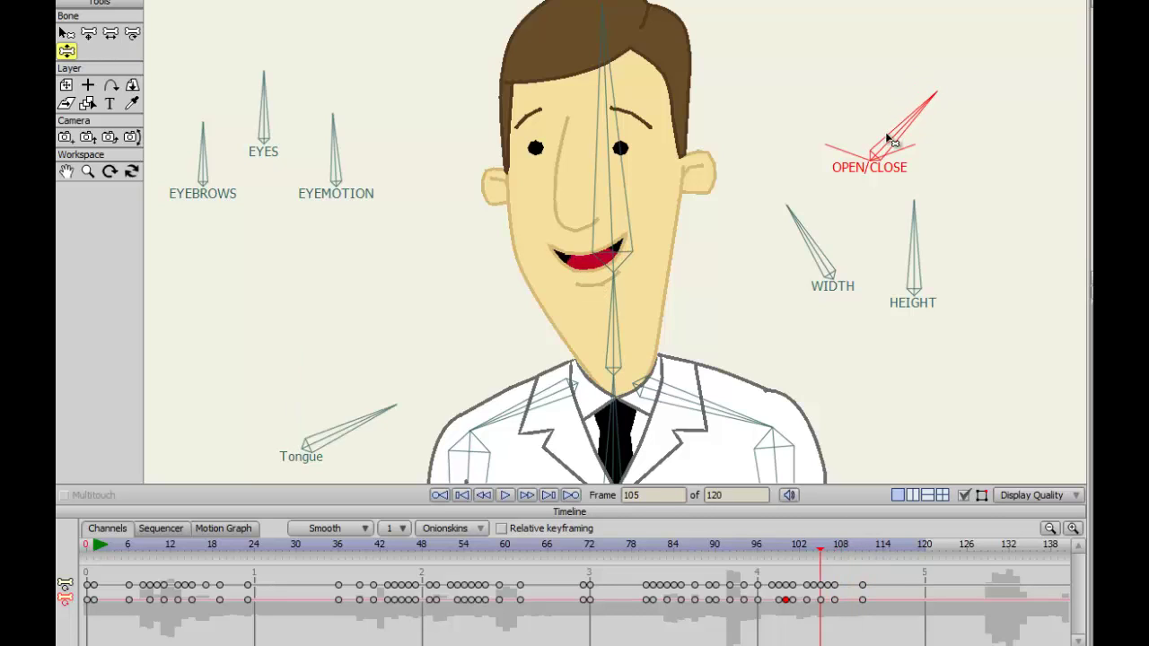
# Rotate the OPEN/CLOSE bone at frame 113 to close the mouth completely at the end of the line.
pyautogui.press('Right')
pyautogui.press('Right')
pyautogui.press('Right')
pyautogui.press('Right')
pyautogui.press('Right')
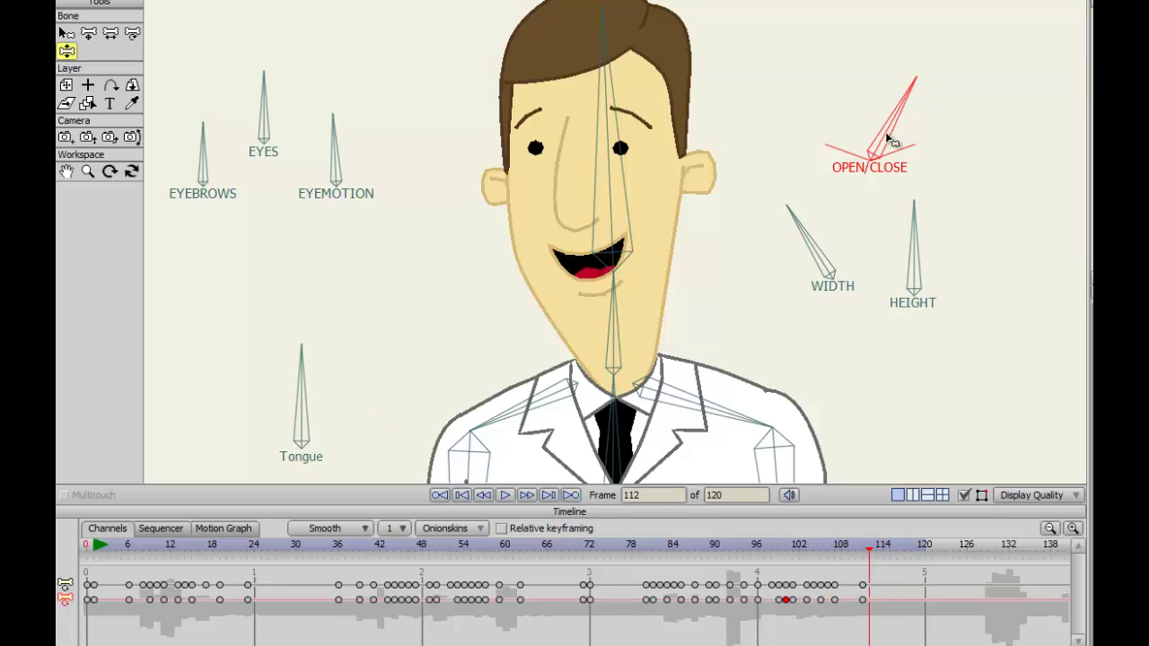
pyautogui.press('Right')
pyautogui.press('Left')
pyautogui.press('Left')
pyautogui.press('Right')
pyautogui.press('Right')
pyautogui.moveTo(887, 123); pyautogui.dragTo(949, 196)
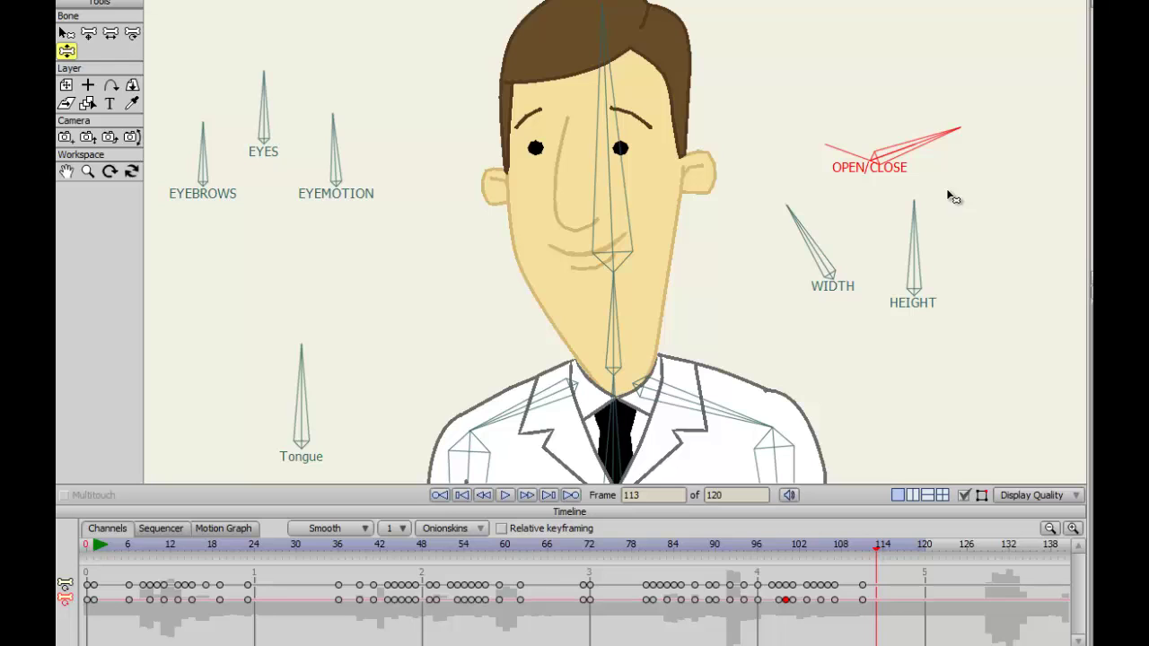
# Play back the last phrase from about frame 77 and step through to frame 83 to check the lip sync.
pyautogui.moveTo(875, 561); pyautogui.dragTo(618, 559)
pyautogui.click(507, 495)
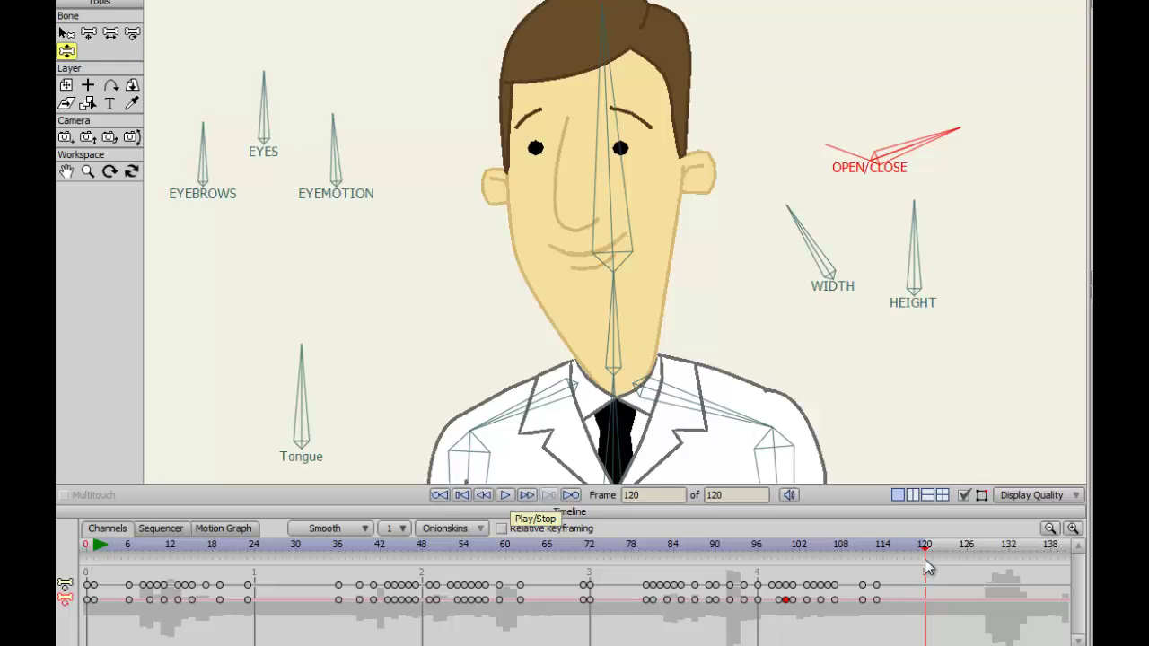
pyautogui.moveTo(925, 559); pyautogui.dragTo(603, 560)
pyautogui.click(507, 495)
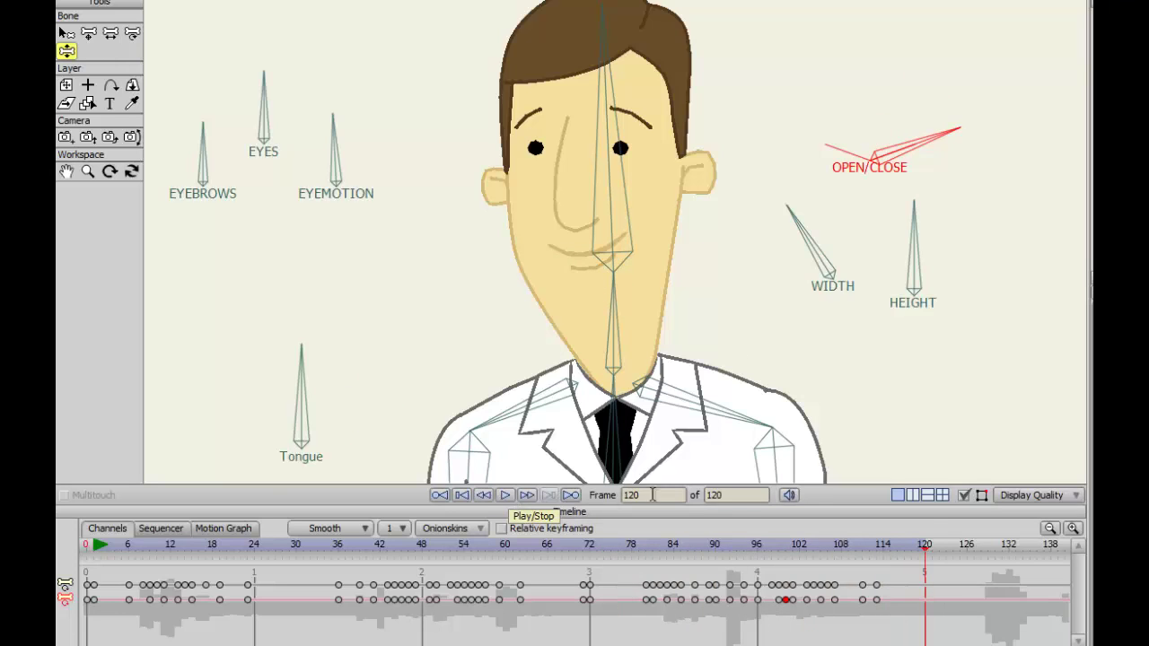
pyautogui.moveTo(929, 560); pyautogui.dragTo(626, 561)
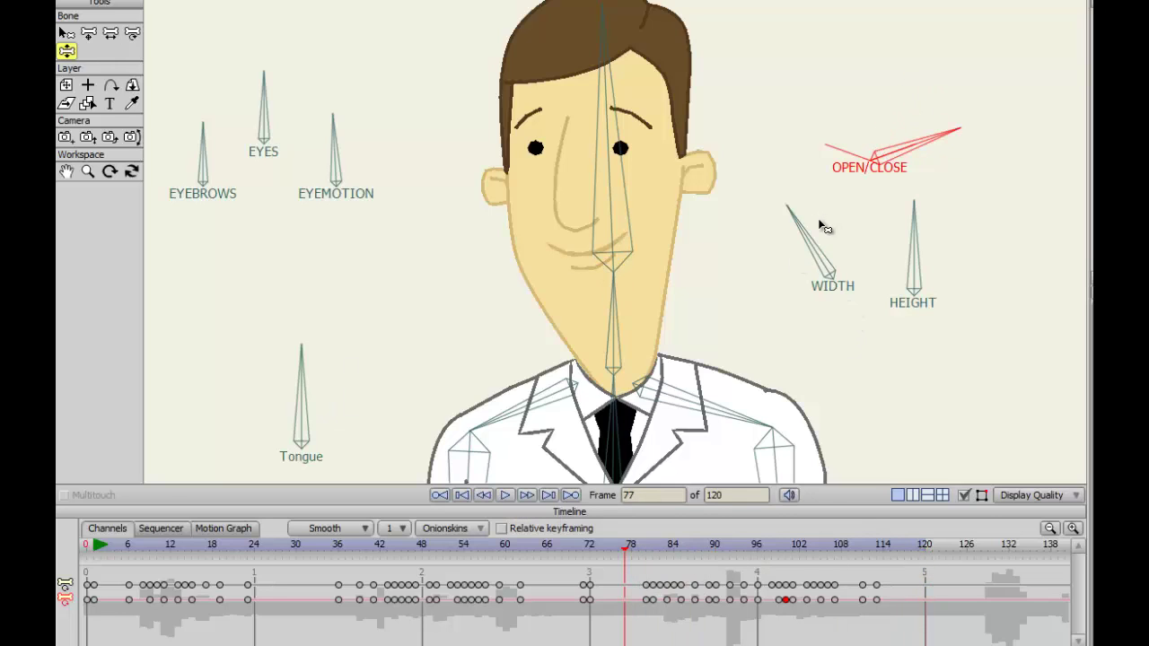
pyautogui.press('Right')
pyautogui.press('Right')
pyautogui.hotkey('ctrl', 'Right')
pyautogui.hotkey('ctrl', 'Right')
pyautogui.hotkey('ctrl', 'Right')
pyautogui.hotkey('ctrl', 'Right')
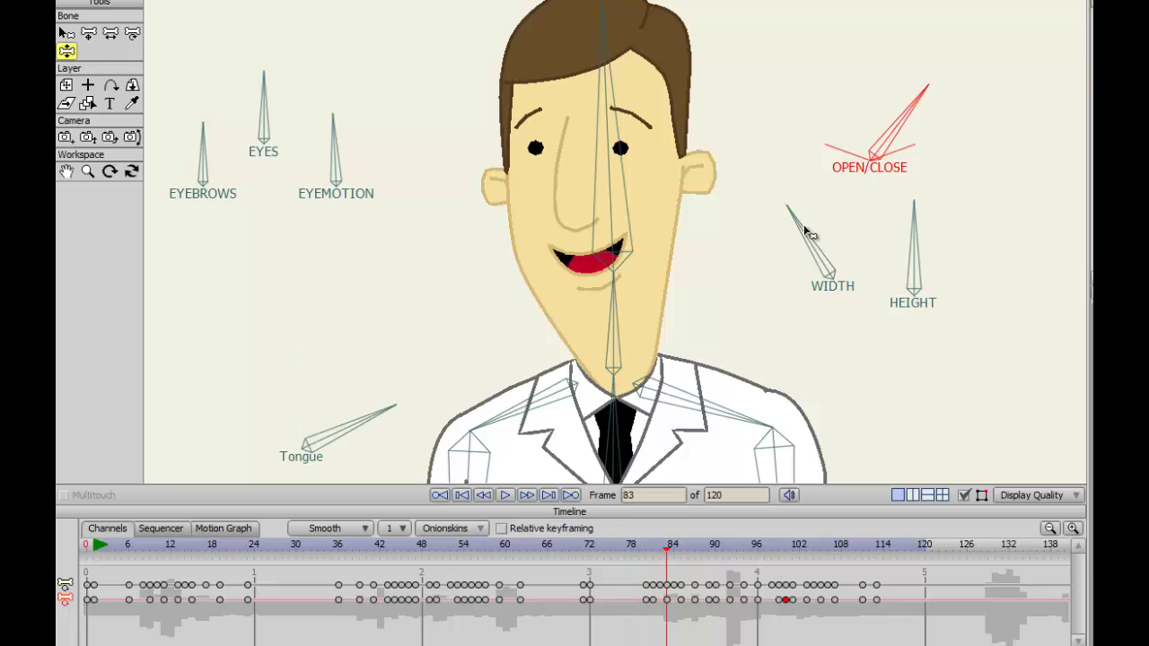
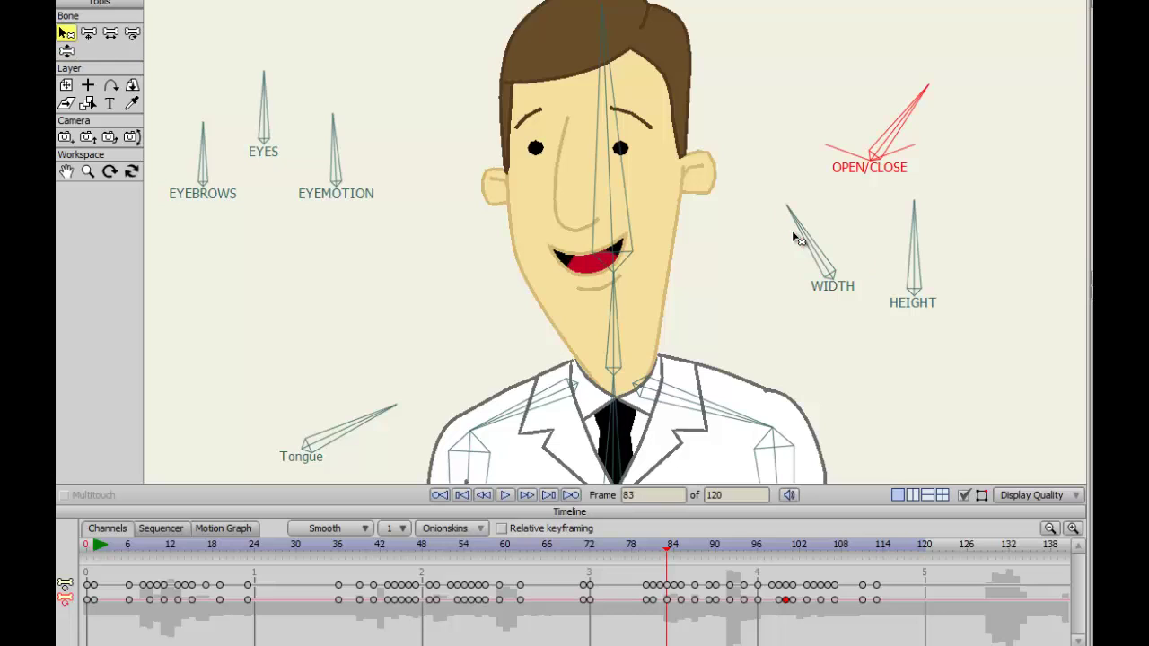
# Select the WIDTH bone and add a keyframe at frame 82 that holds the mouth's current width.
pyautogui.click(813, 242)
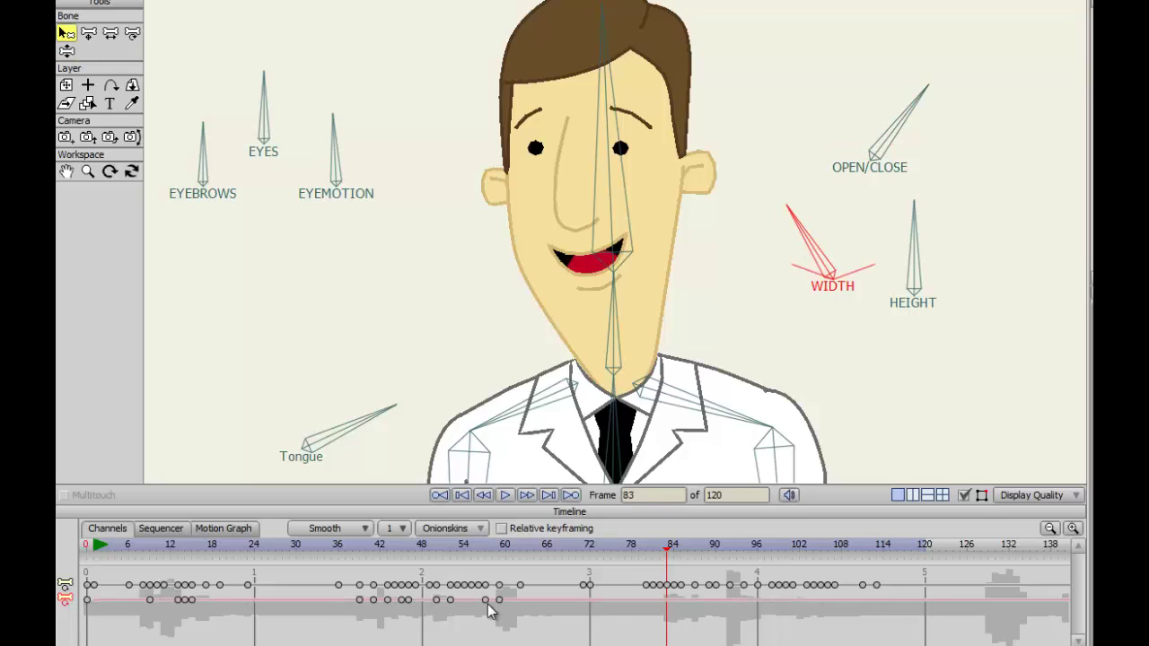
pyautogui.click(645, 558)
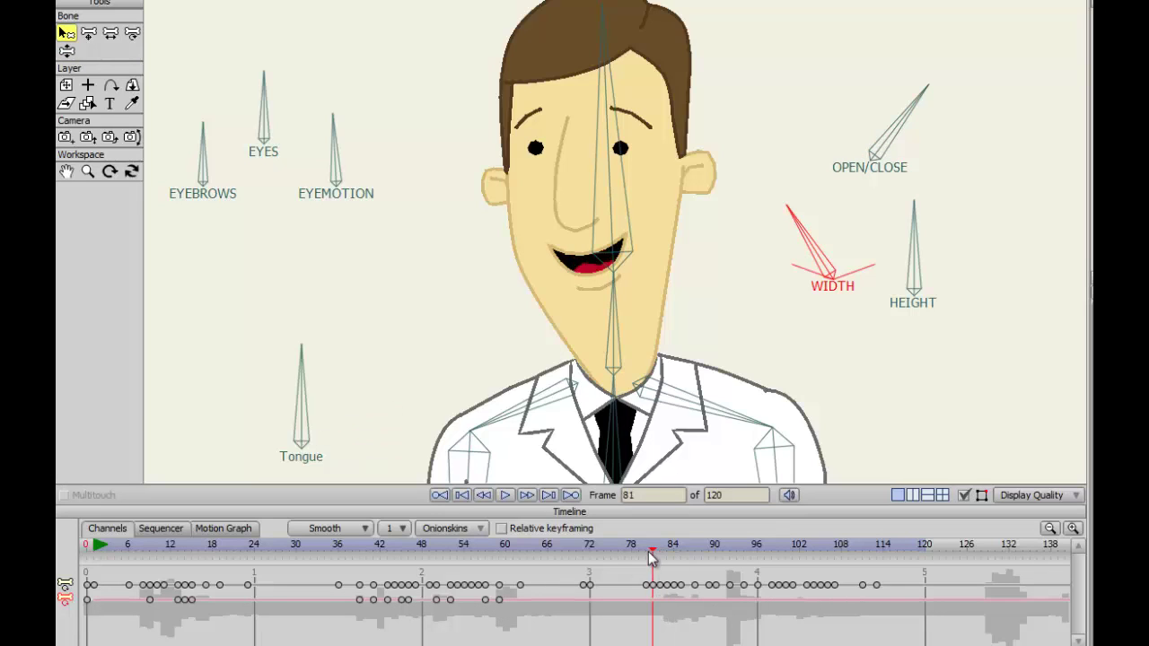
pyautogui.moveTo(644, 560); pyautogui.dragTo(665, 558)
pyautogui.press('z')
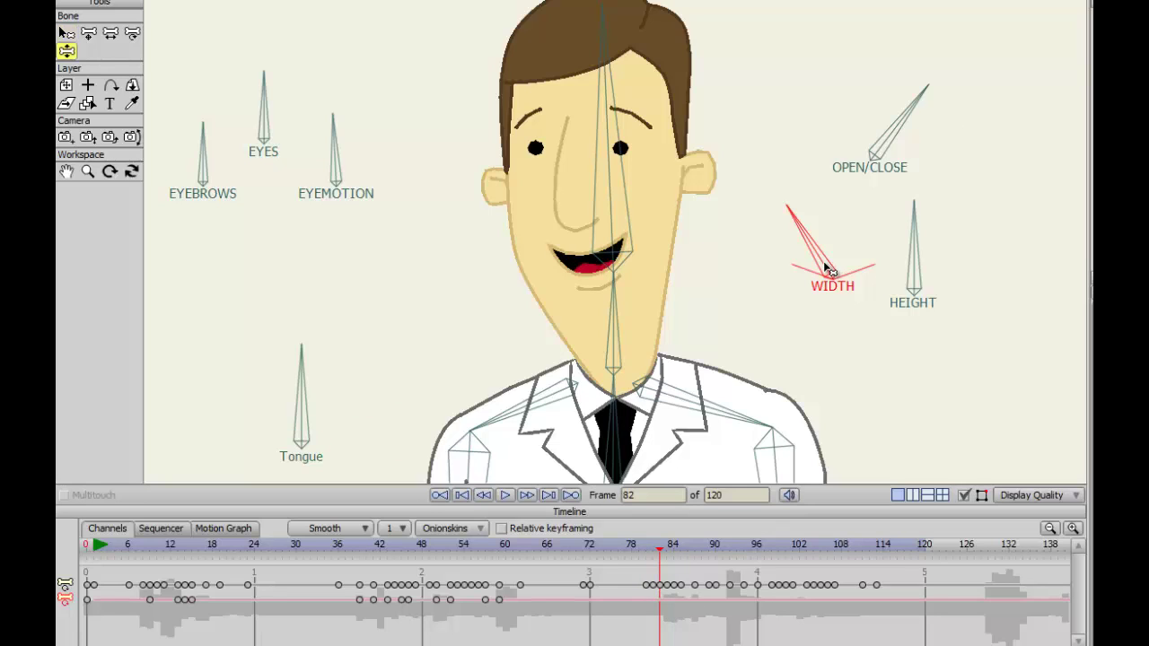
pyautogui.press('Right')
pyautogui.press('Right')
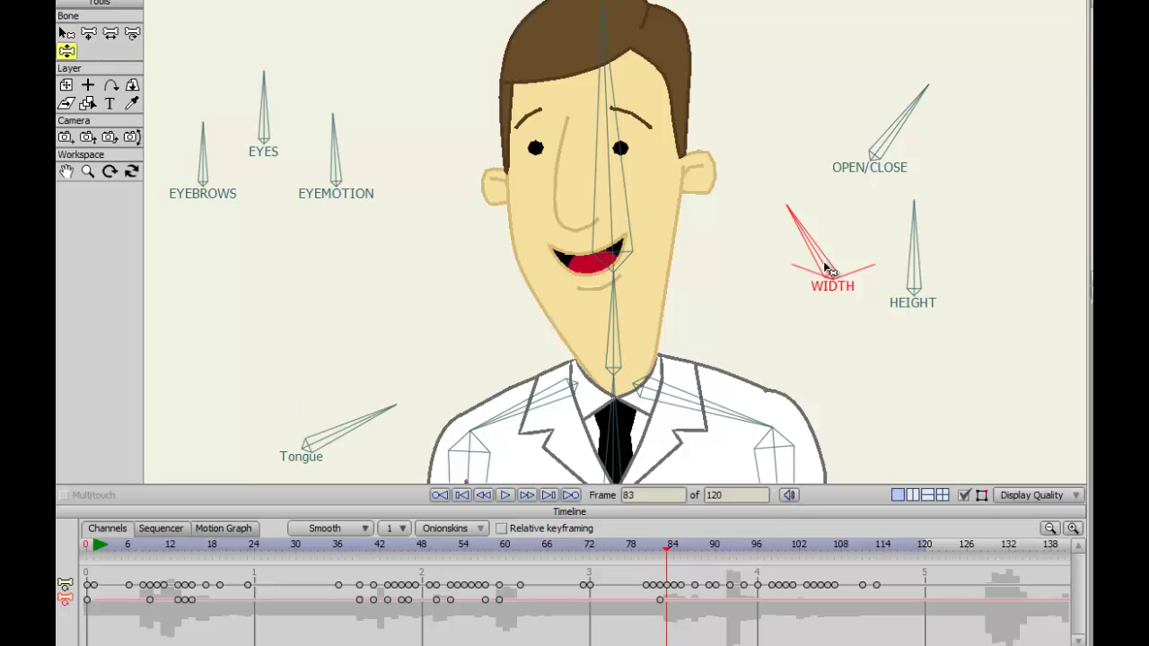
# Step back and forth through frames 83 to 92 to find where the dialogue needs a mouth width change.
pyautogui.hotkey('ctrl', 'Right')
pyautogui.hotkey('ctrl', 'Right')
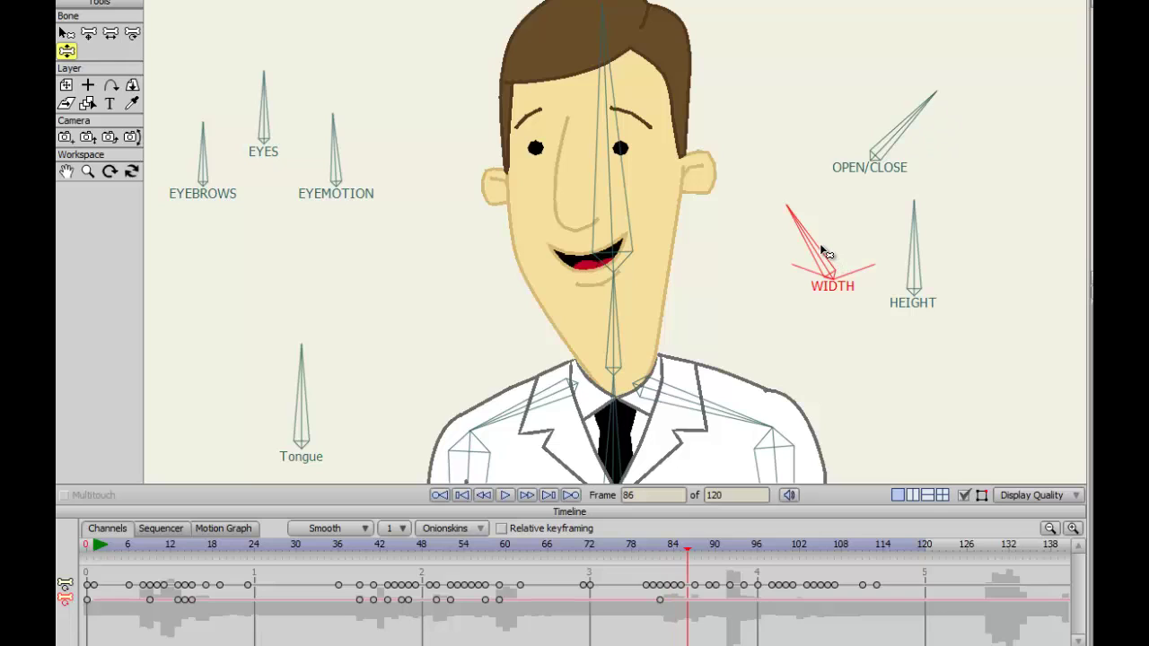
pyautogui.hotkey('ctrl', 'Left')
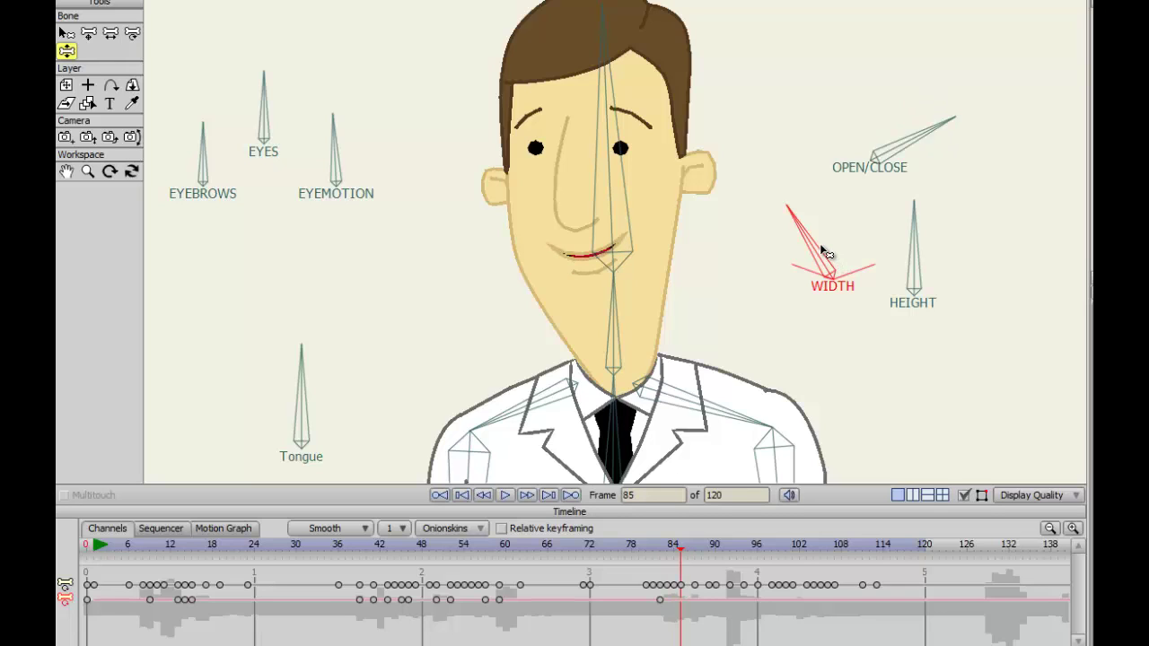
pyautogui.hotkey('ctrl', 'Left')
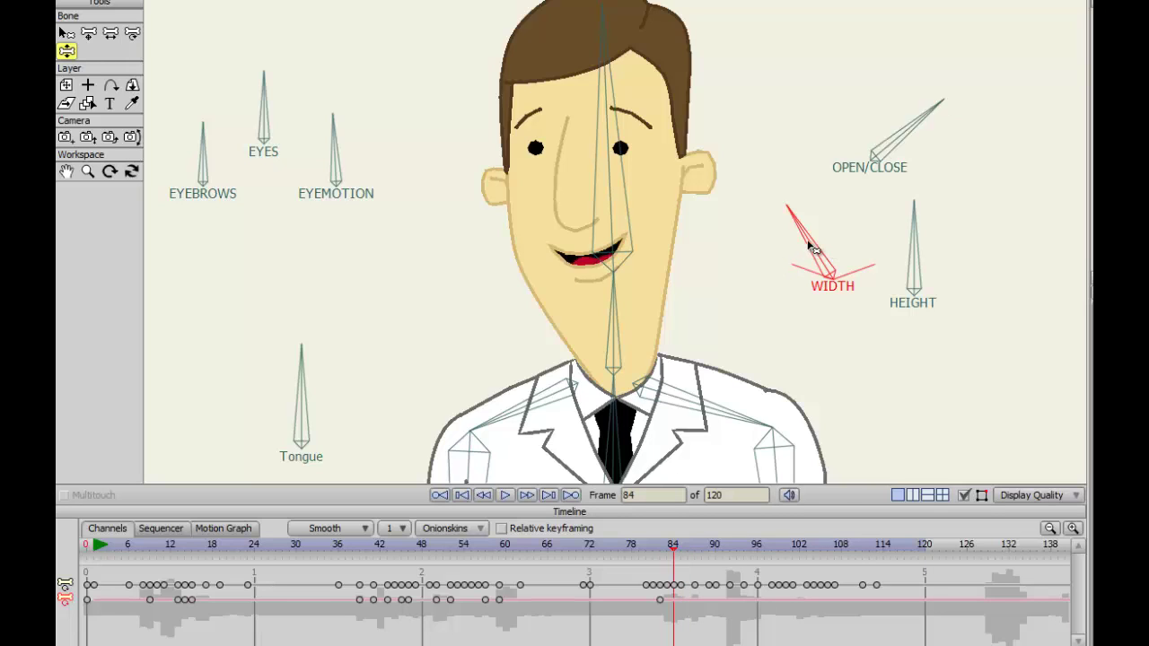
pyautogui.hotkey('ctrl', 'Left')
pyautogui.hotkey('ctrl', 'Right')
pyautogui.hotkey('ctrl', 'Right')
pyautogui.hotkey('ctrl', 'Right')
pyautogui.hotkey('ctrl', 'Right')
pyautogui.hotkey('ctrl', 'Right')
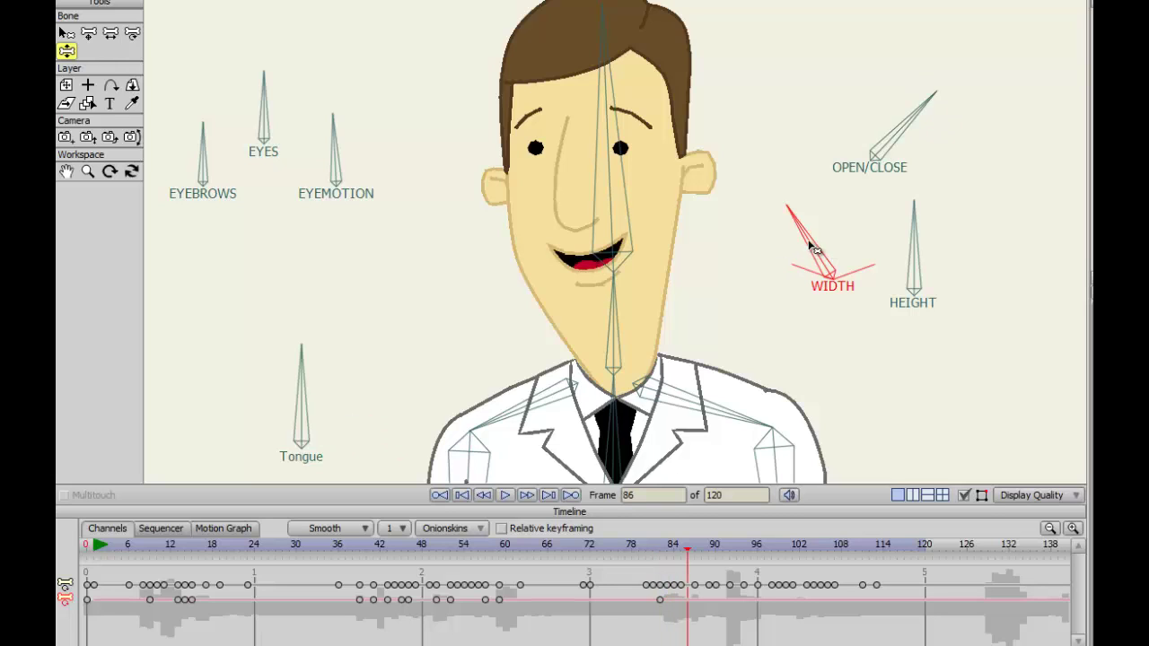
pyautogui.hotkey('ctrl', 'Right')
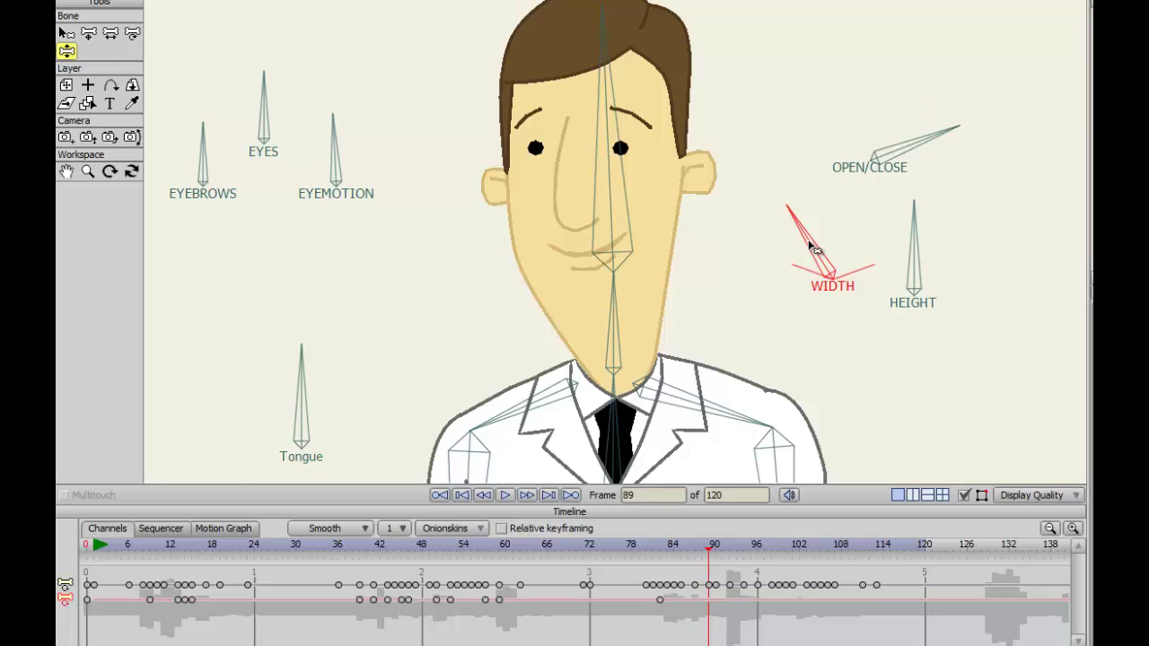
pyautogui.hotkey('ctrl', 'Left')
pyautogui.hotkey('ctrl', 'Left')
pyautogui.hotkey('ctrl', 'Right')
pyautogui.hotkey('ctrl', 'Right')
pyautogui.hotkey('ctrl', 'Right')
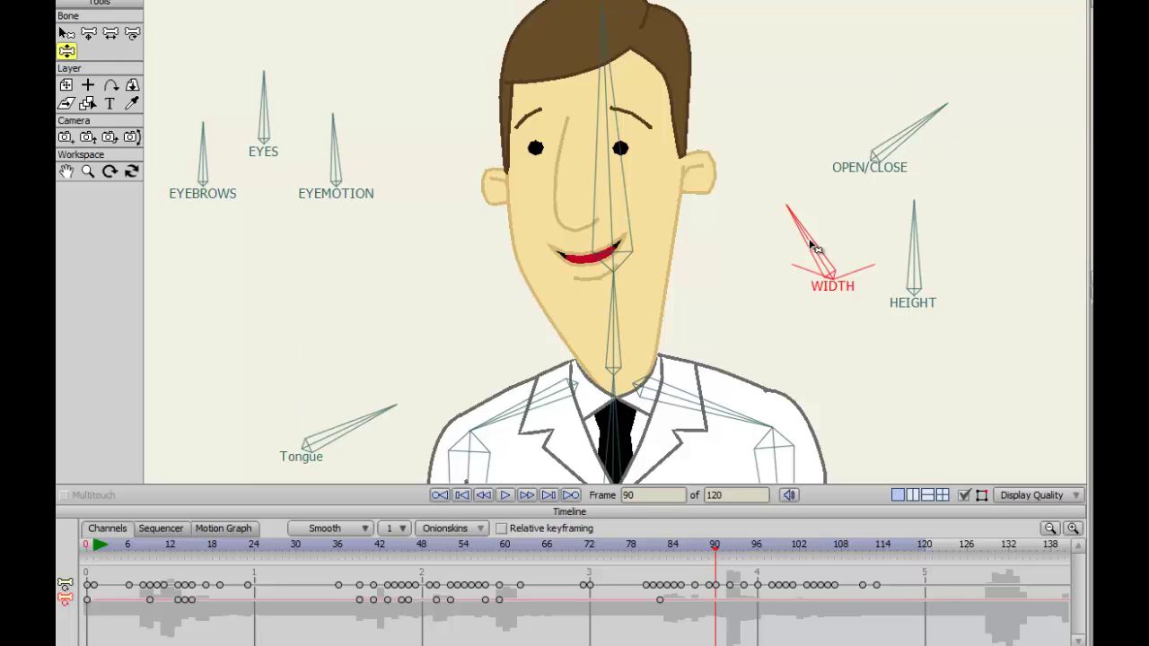
pyautogui.hotkey('ctrl', 'Right')
pyautogui.hotkey('ctrl', 'Right')
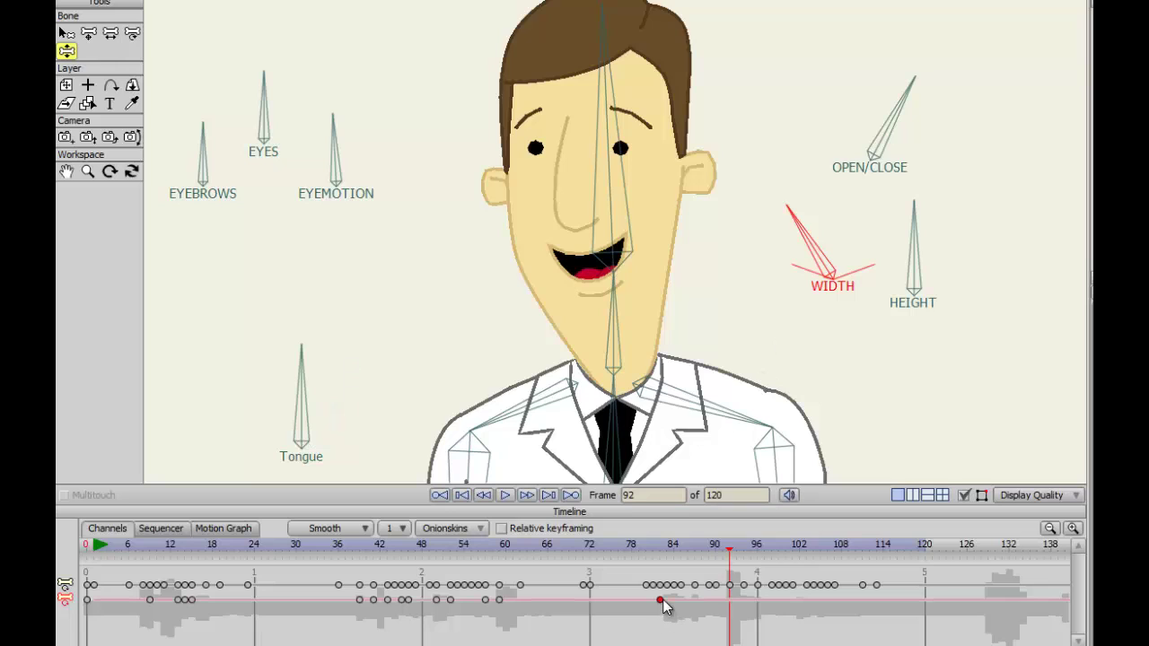
# Copy the WIDTH keyframe from frame 82 and place the copy at frame 91.
pyautogui.hotkey('ctrl', 'Right')
pyautogui.press('Right')
pyautogui.press('Right')
pyautogui.press('Left')
pyautogui.press('Right')
pyautogui.press('Left')
pyautogui.press('Left')
pyautogui.press('Left')
pyautogui.moveTo(729, 600); pyautogui.dragTo(723, 601)
# Rotate the WIDTH bone at frame 93 to widen the mouth slightly.
pyautogui.press('Left')
pyautogui.press('Left')
pyautogui.press('Right')
pyautogui.hotkey('ctrl', 'Right')
pyautogui.hotkey('ctrl', 'Right')
pyautogui.moveTo(815, 243); pyautogui.dragTo(828, 247)
# Step through frames 86 to 96 to check the mouth's widening against the dialogue.
pyautogui.press('Left')
pyautogui.press('Left')
pyautogui.press('Left')
pyautogui.press('Left')
pyautogui.press('Left')
pyautogui.press('Left')
pyautogui.press('Left')
pyautogui.press('Left')
pyautogui.press('Left')
pyautogui.press('Left')
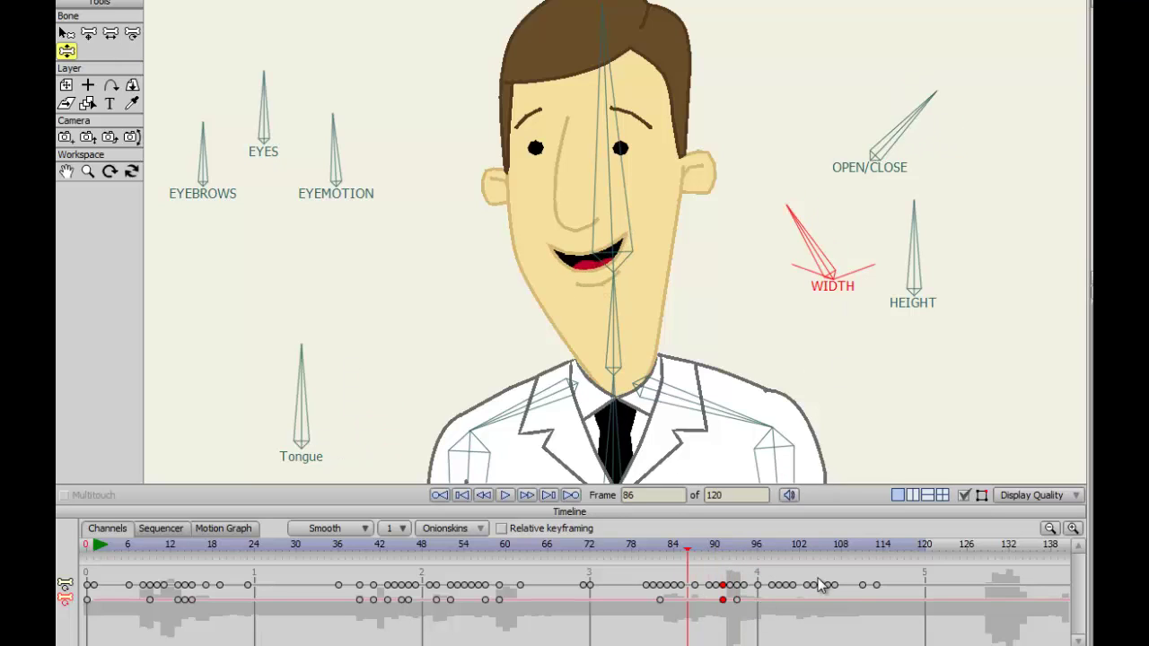
pyautogui.hotkey('ctrl', 'Right')
pyautogui.hotkey('ctrl', 'Right')
pyautogui.hotkey('ctrl', 'Right')
pyautogui.hotkey('ctrl', 'Right')
pyautogui.hotkey('ctrl', 'Right')
pyautogui.hotkey('ctrl', 'Right')
pyautogui.hotkey('ctrl', 'Right')
pyautogui.hotkey('ctrl', 'Right')
pyautogui.hotkey('ctrl', 'Right')
pyautogui.hotkey('ctrl', 'Right')
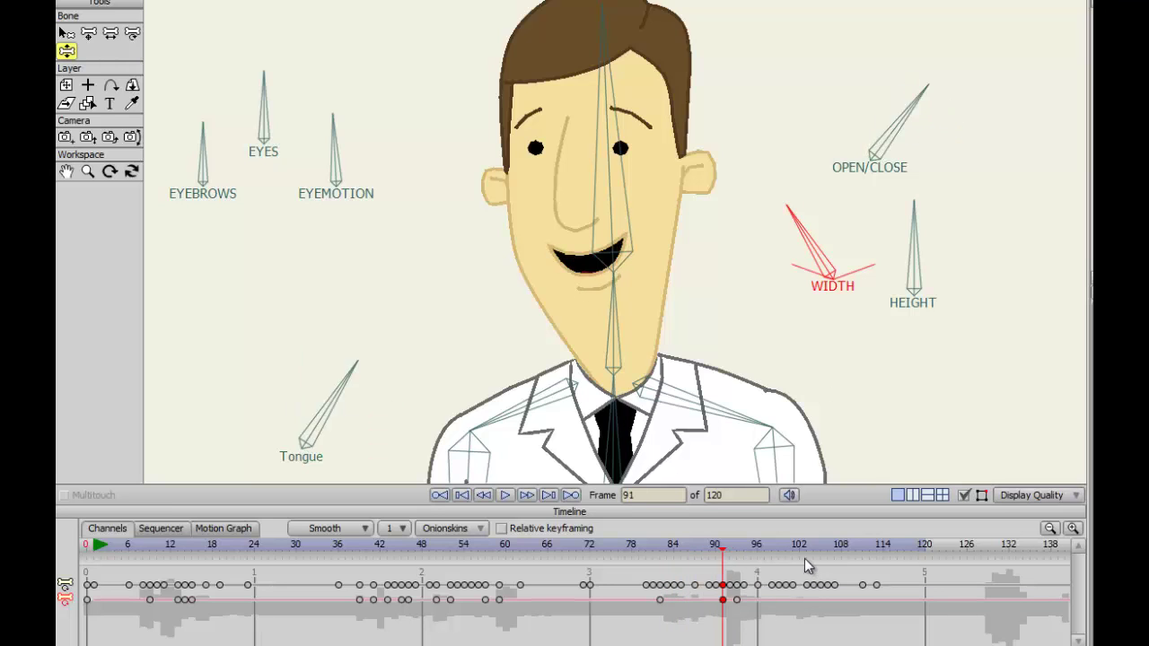
pyautogui.hotkey('ctrl', 'Right')
pyautogui.hotkey('ctrl', 'Right')
pyautogui.hotkey('ctrl', 'Right')
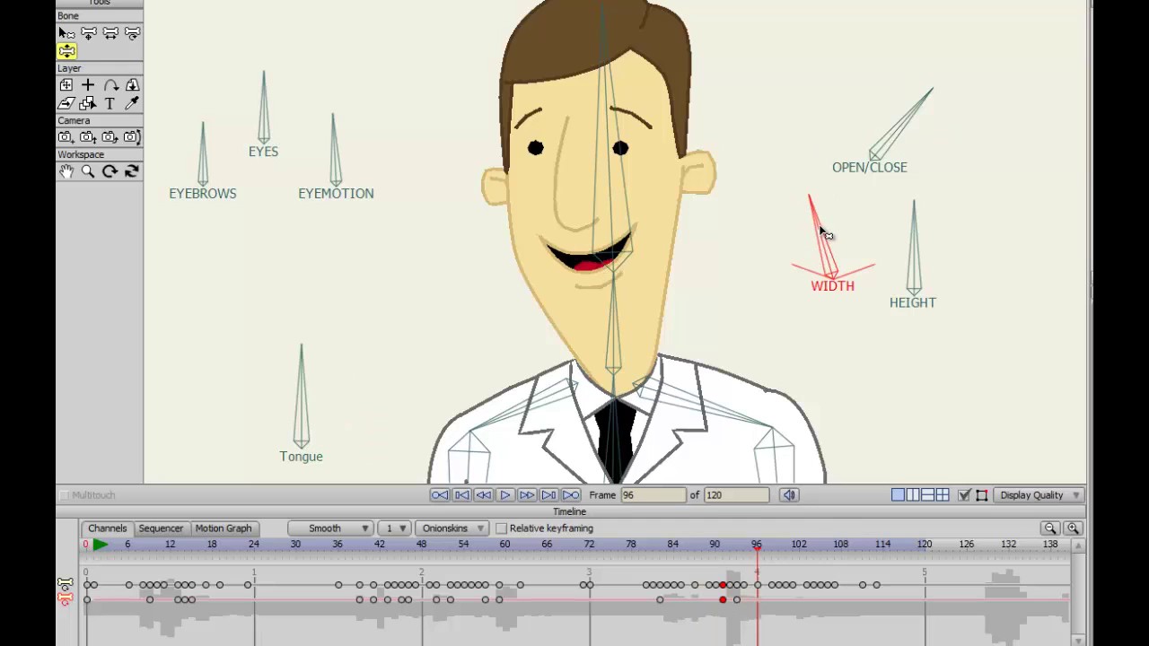
# Try to widen the mouth further by rotating the WIDTH bone at frame 96.
pyautogui.moveTo(820, 225); pyautogui.dragTo(830, 223)
pyautogui.press('Left')
pyautogui.press('Left')
pyautogui.press('Left')
pyautogui.press('Left')
pyautogui.press('Left')
pyautogui.press('Left')
pyautogui.press('Right')
pyautogui.press('Right')
pyautogui.press('Right')
pyautogui.press('Right')
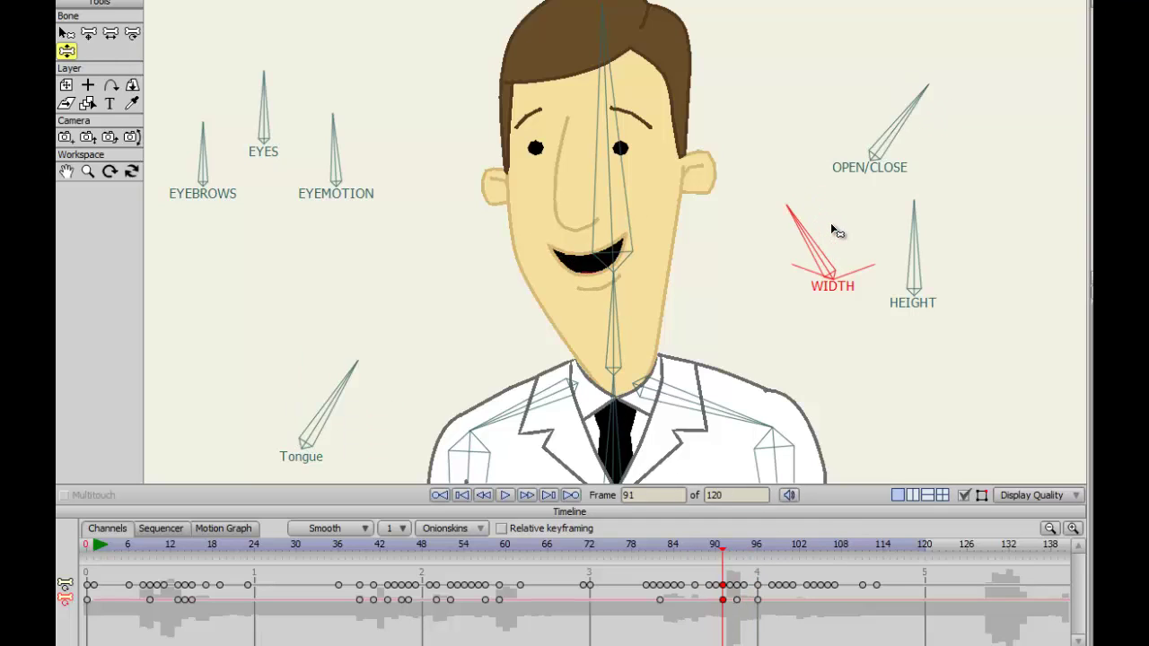
pyautogui.press('Right')
pyautogui.press('Right')
# Delete the WIDTH keyframe at frame 96.
pyautogui.click(758, 599)
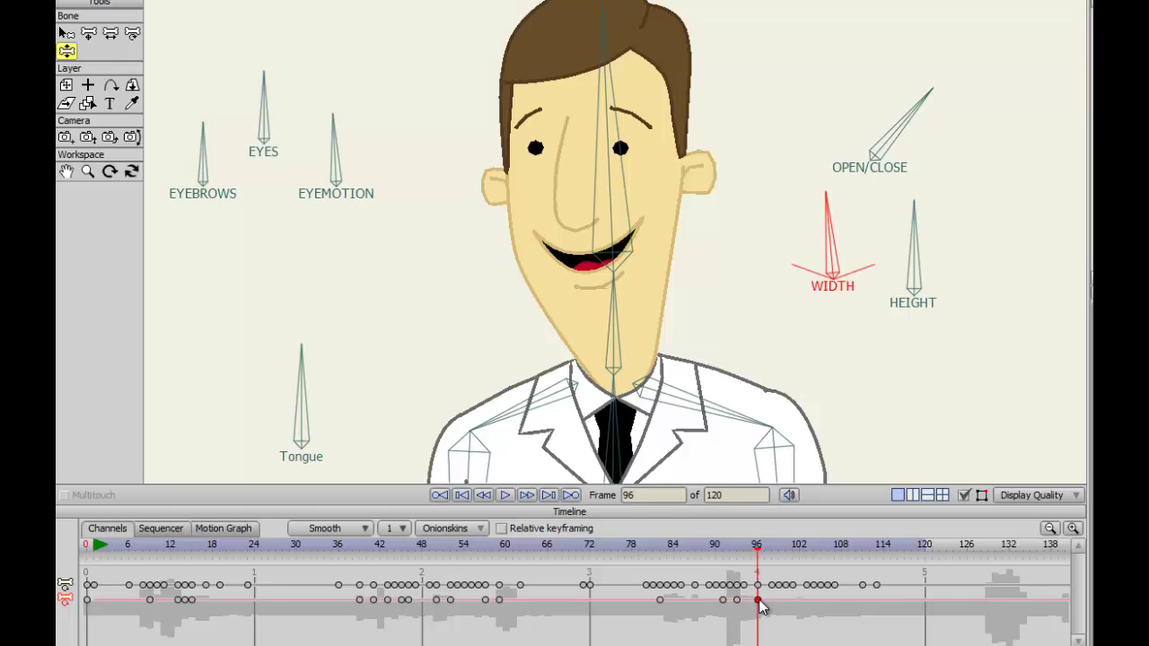
pyautogui.press('Delete')
pyautogui.hotkey('ctrl', 'Left')
pyautogui.hotkey('ctrl', 'Left')
pyautogui.hotkey('ctrl', 'Left')
pyautogui.hotkey('ctrl', 'Left')
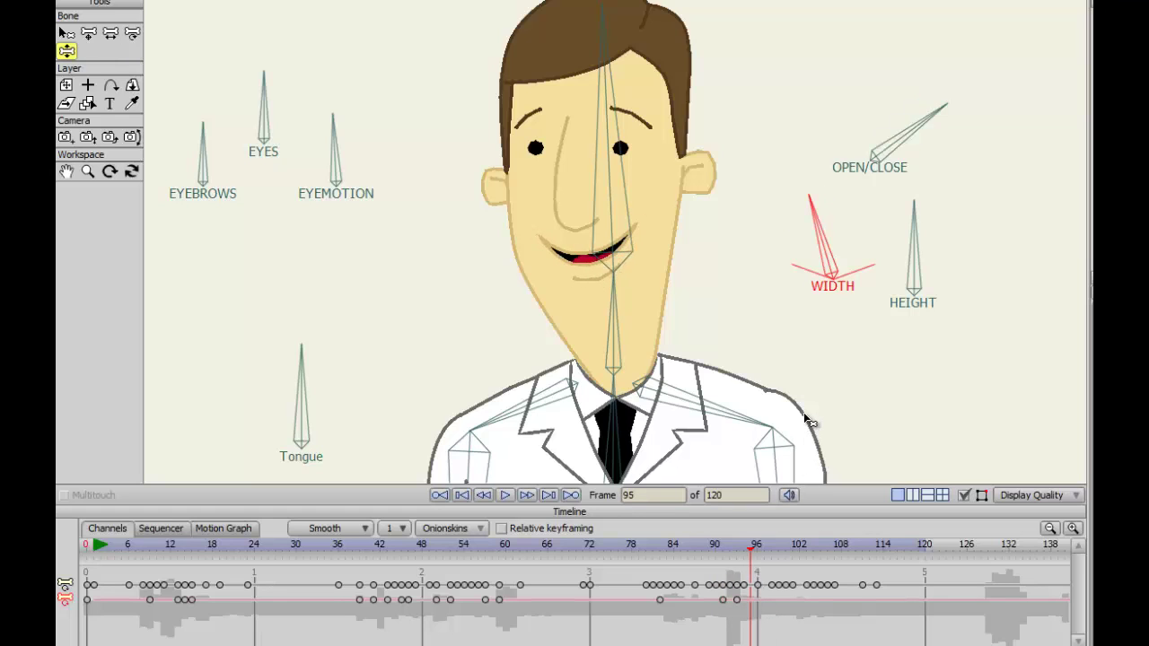
# Step back and forth around frames 95 to 100 to examine which sounds need a different mouth width.
pyautogui.press('Left')
pyautogui.press('Left')
pyautogui.press('Right')
pyautogui.press('Right')
pyautogui.press('Right')
pyautogui.press('Right')
pyautogui.press('Right')
pyautogui.press('Right')
pyautogui.press('Right')
pyautogui.hotkey('ctrl', 'Right')
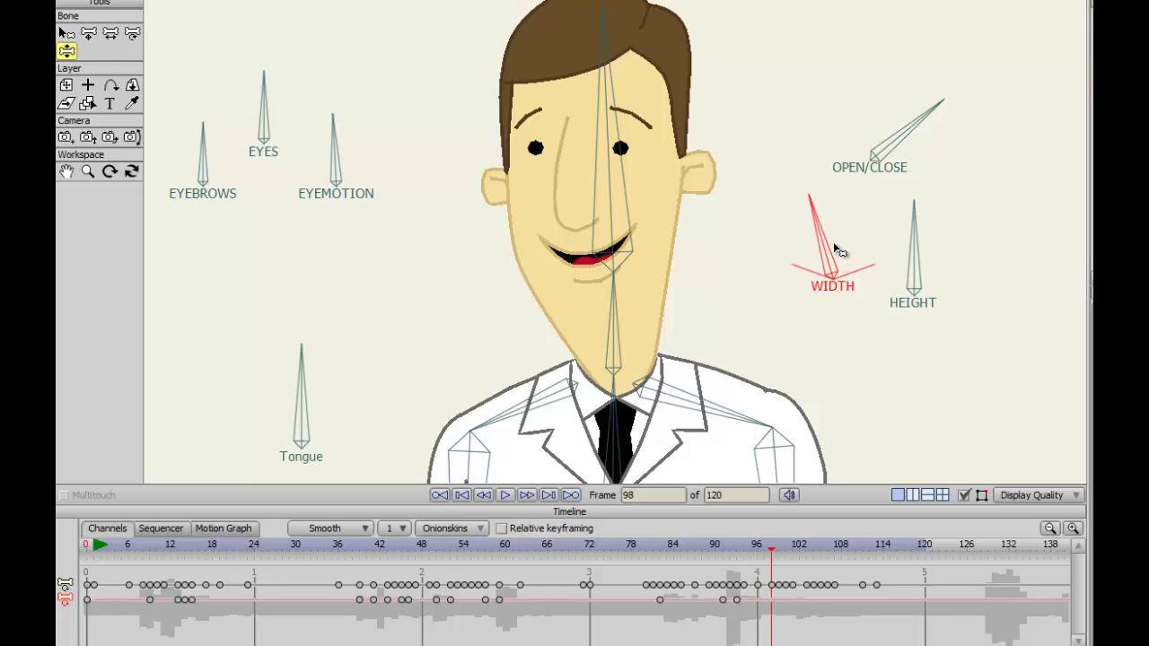
pyautogui.press('Right')
pyautogui.press('Right')
pyautogui.press('Right')
pyautogui.press('Left')
pyautogui.press('Left')
pyautogui.press('Left')
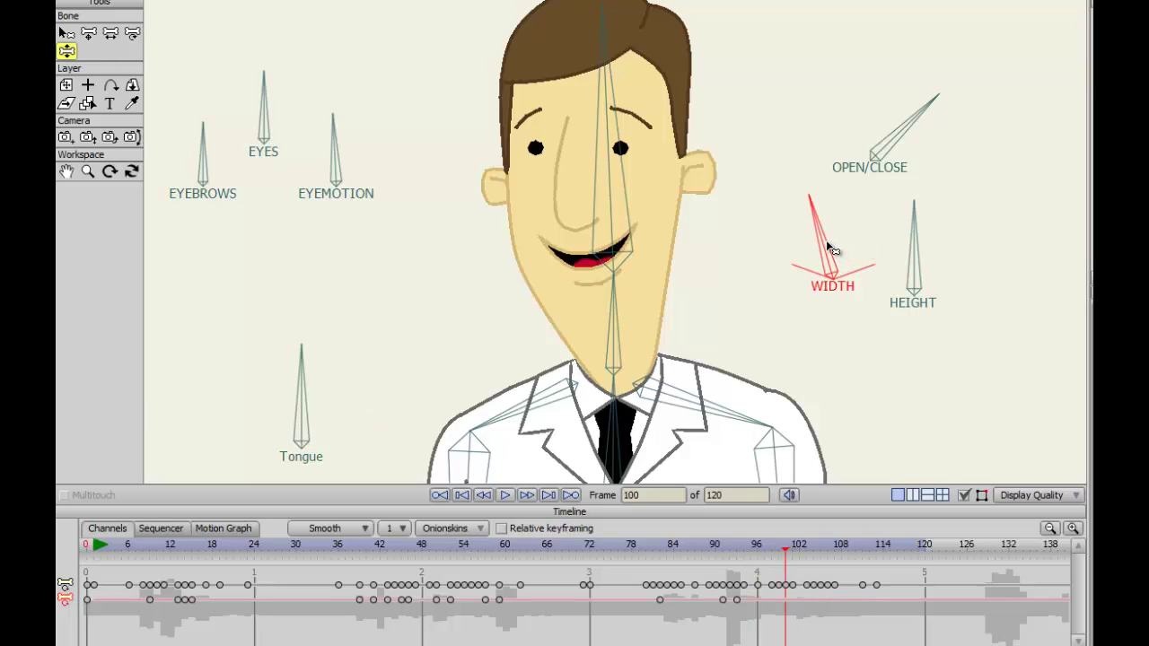
pyautogui.press('Left')
pyautogui.press('Right')
pyautogui.press('Right')
pyautogui.press('Right')
pyautogui.press('Left')
pyautogui.press('Left')
pyautogui.press('Left')
pyautogui.press('Left')
pyautogui.press('Left')
pyautogui.press('Left')
pyautogui.press('Left')
pyautogui.press('Right')
pyautogui.press('Right')
pyautogui.press('Right')
pyautogui.press('Right')
pyautogui.hotkey('ctrl', 'Right')
pyautogui.hotkey('ctrl', 'Left')
pyautogui.hotkey('ctrl', 'Left')
pyautogui.hotkey('ctrl', 'Left')
pyautogui.hotkey('ctrl', 'Left')
pyautogui.hotkey('ctrl', 'Left')
pyautogui.hotkey('ctrl', 'Right')
pyautogui.hotkey('ctrl', 'Right')
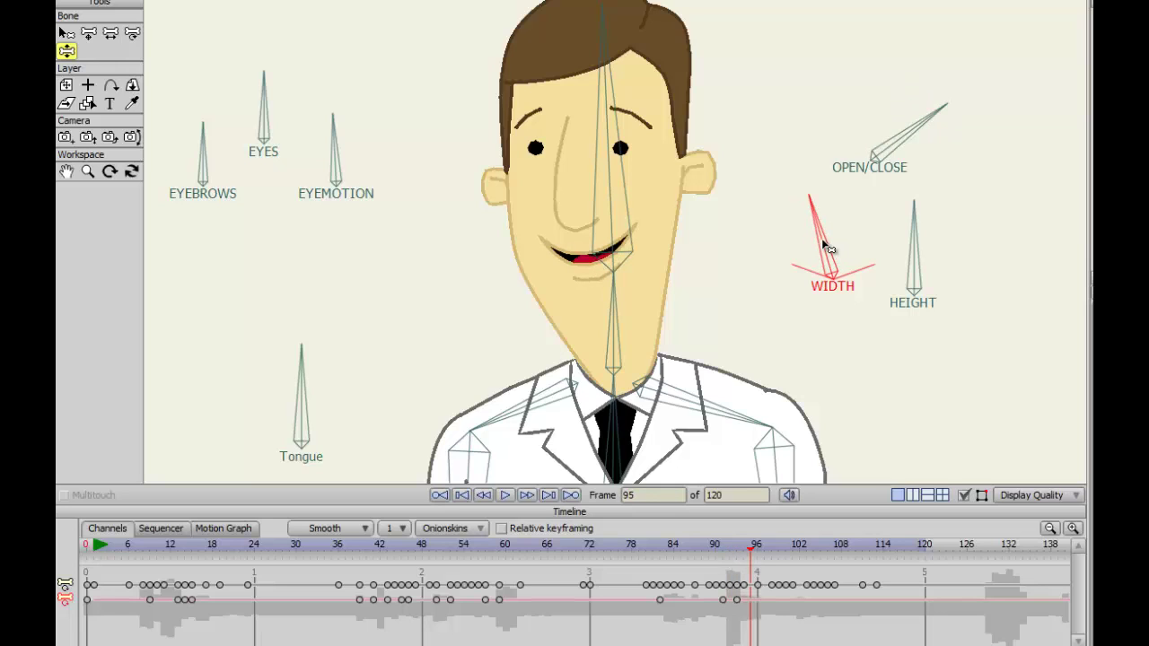
# Rotate the WIDTH bone at frame 95 to narrow the mouth, and step back to check the transition.
pyautogui.moveTo(826, 245); pyautogui.dragTo(806, 251)
pyautogui.hotkey('ctrl', 'Left')
pyautogui.hotkey('ctrl', 'Left')
pyautogui.hotkey('ctrl', 'Left')
pyautogui.hotkey('ctrl', 'Left')
pyautogui.hotkey('ctrl', 'Left')
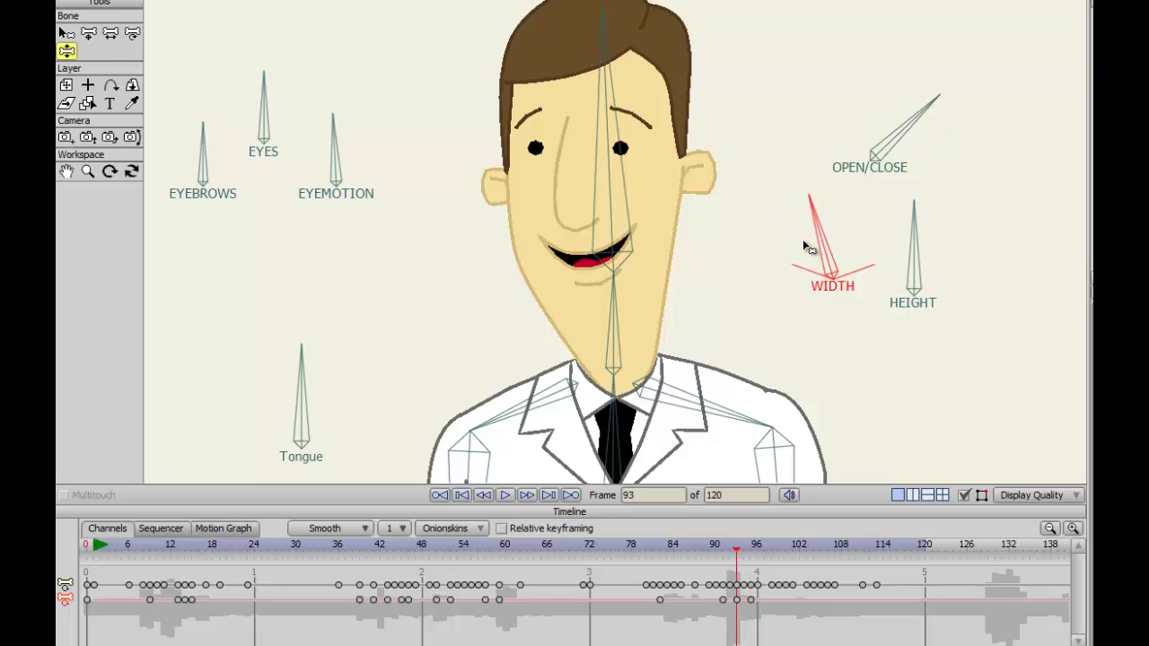
# Step forward from frame 93 to frame 103 to examine where the mouth width needs its next change.
pyautogui.hotkey('ctrl', 'Right')
pyautogui.hotkey('ctrl', 'Right')
pyautogui.hotkey('ctrl', 'Right')
pyautogui.hotkey('ctrl', 'Right')
pyautogui.hotkey('ctrl', 'Right')
pyautogui.hotkey('ctrl', 'Right')
pyautogui.hotkey('ctrl', 'Right')
pyautogui.hotkey('ctrl', 'Right')
pyautogui.hotkey('ctrl', 'Right')
pyautogui.hotkey('ctrl', 'Right')
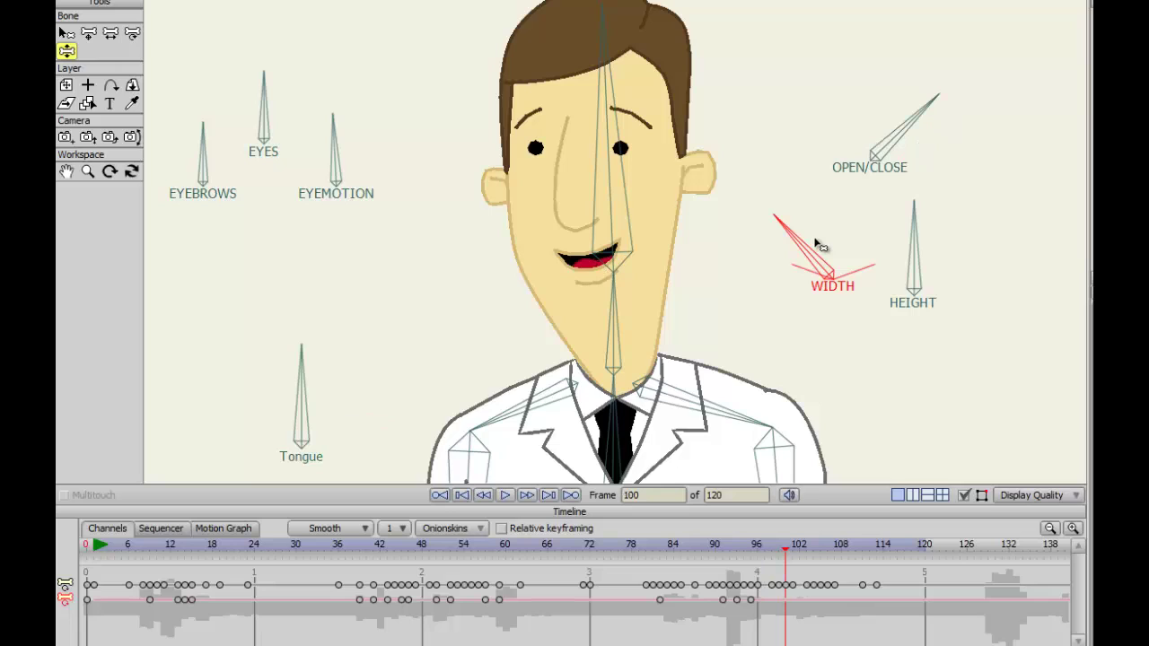
pyautogui.hotkey('ctrl', 'Right')
pyautogui.hotkey('ctrl', 'Right')
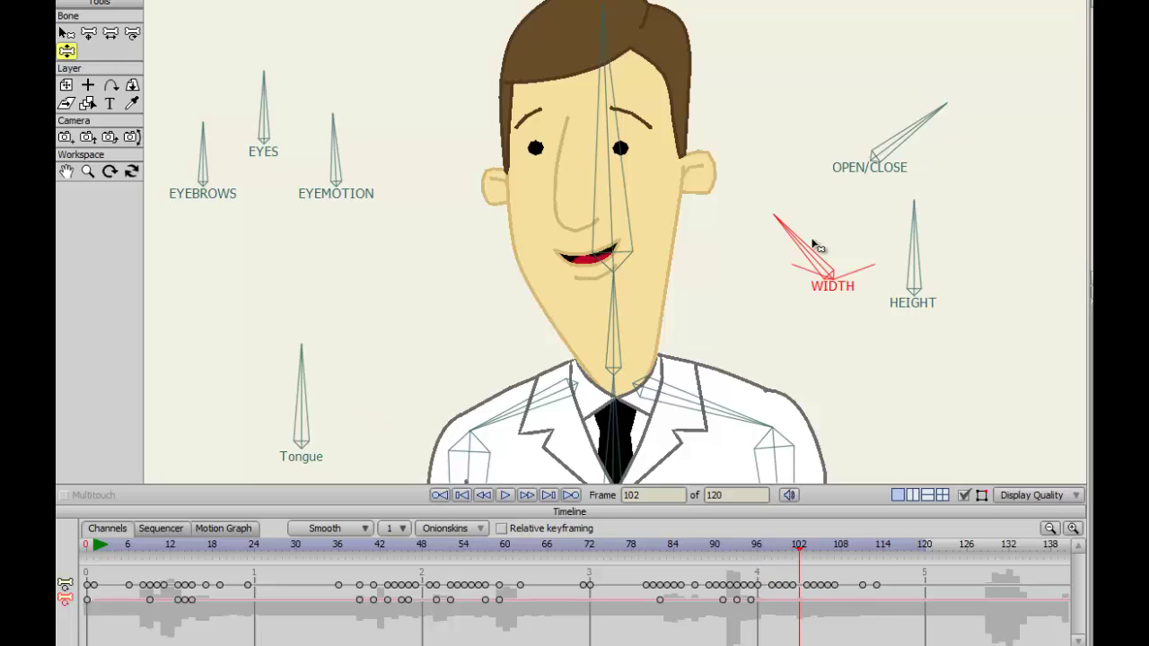
pyautogui.hotkey('ctrl', 'Right')
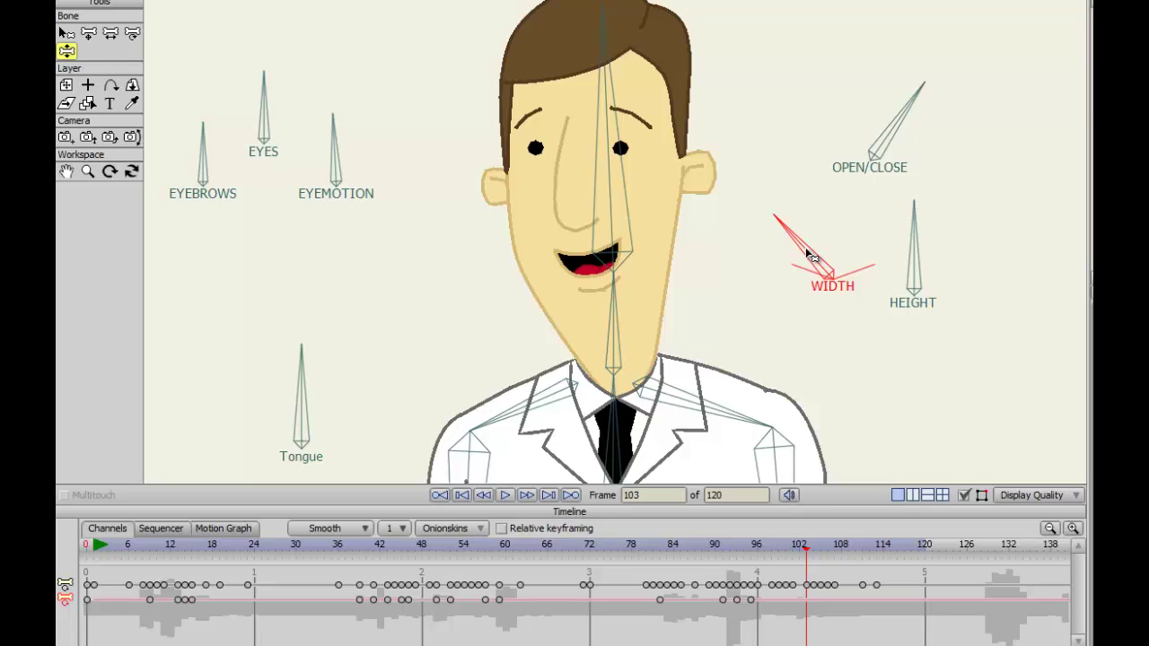
# Hold the narrow mouth with a WIDTH keyframe at frame 102, and step through the neighbouring frames to check it.
pyautogui.hotkey('ctrl', 'Left')
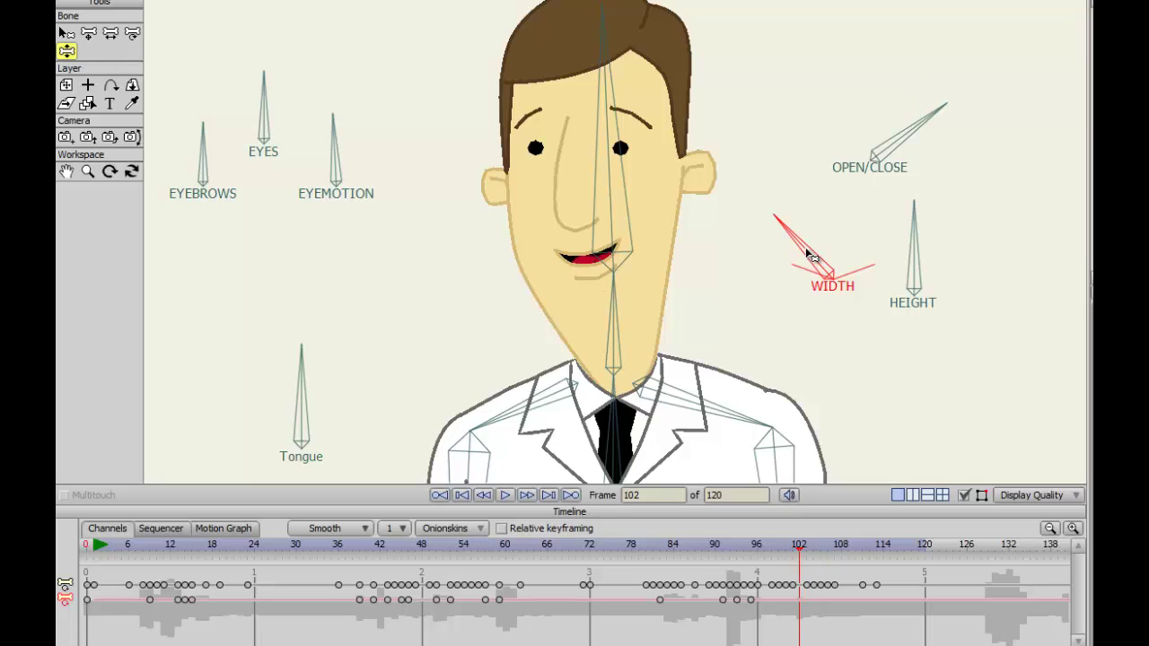
pyautogui.press('b')
pyautogui.press('z')
pyautogui.press('Left')
pyautogui.press('Left')
pyautogui.press('Right')
pyautogui.press('Right')
pyautogui.press('Right')
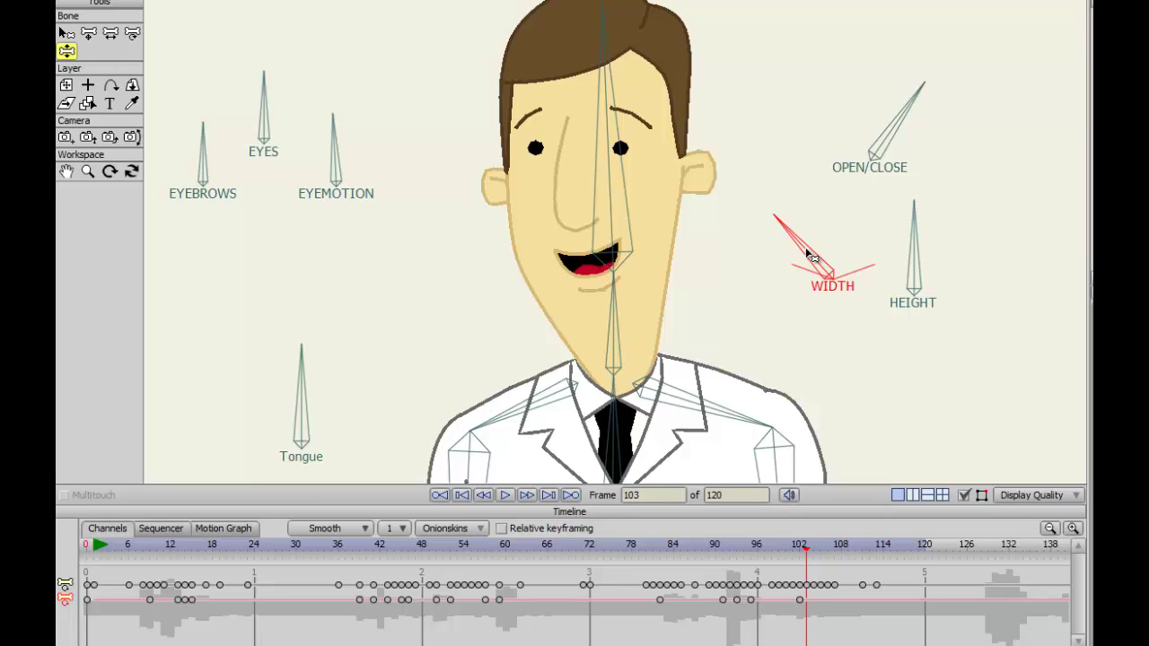
# Rotate the WIDTH bone toward upright at frame 104 to widen the mouth, and check the surrounding frames.
pyautogui.hotkey('ctrl', 'Right')
pyautogui.moveTo(810, 254); pyautogui.dragTo(824, 255)
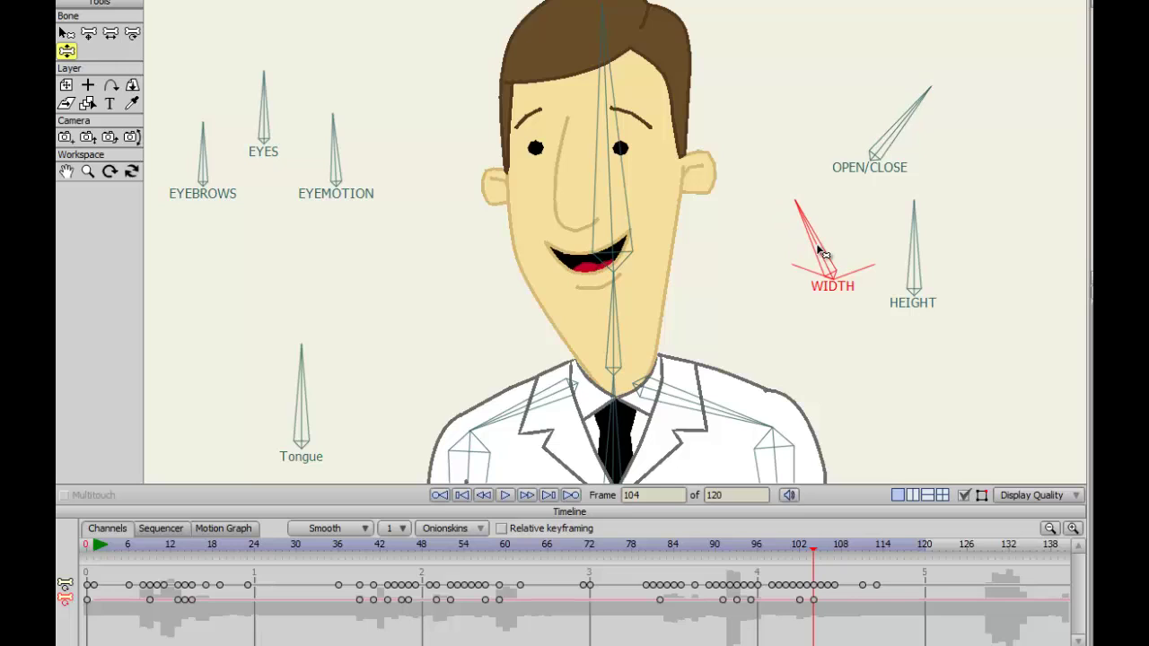
pyautogui.press('Left')
pyautogui.press('Left')
pyautogui.press('Left')
pyautogui.press('Right')
pyautogui.press('Right')
pyautogui.press('Right')
pyautogui.press('Right')
pyautogui.press('Right')
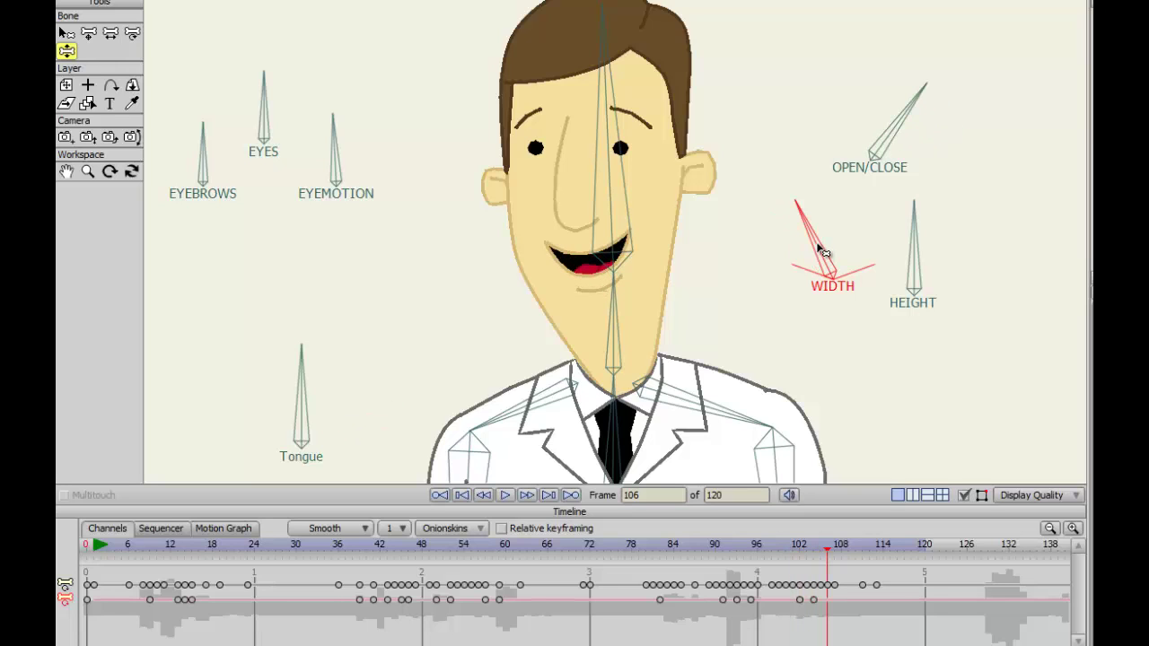
# Step around frames 106 to 108 and hold the wide mouth with a WIDTH keyframe at frame 107.
pyautogui.hotkey('ctrl', 'Right')
pyautogui.hotkey('ctrl', 'Right')
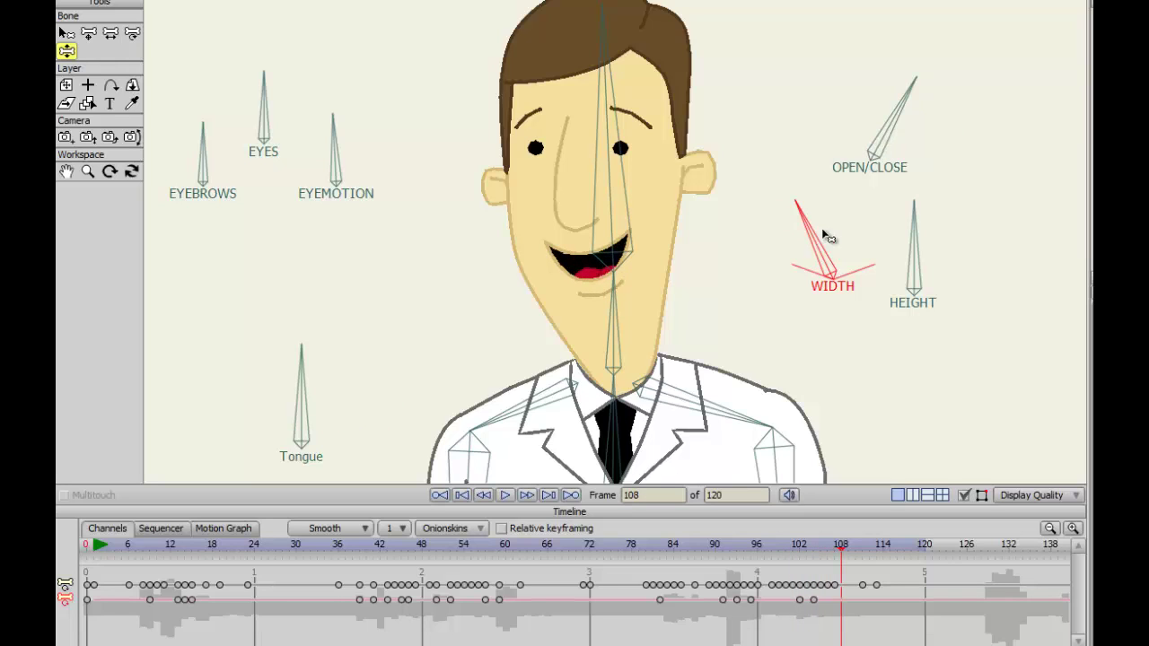
pyautogui.hotkey('ctrl', 'Left')
pyautogui.hotkey('ctrl', 'Left')
pyautogui.hotkey('ctrl', 'Right')
pyautogui.hotkey('ctrl', 'Right')
pyautogui.hotkey('ctrl', 'Left')
# Rotate the WIDTH bone at frame 110 to narrow the mouth, and step forward to frame 113 to check it.
pyautogui.hotkey('ctrl', 'Right')
pyautogui.hotkey('ctrl', 'Right')
pyautogui.hotkey('ctrl', 'Right')
pyautogui.moveTo(824, 255); pyautogui.dragTo(806, 266)
pyautogui.hotkey('ctrl', 'Right')
pyautogui.hotkey('ctrl', 'Right')
pyautogui.hotkey('ctrl', 'Right')
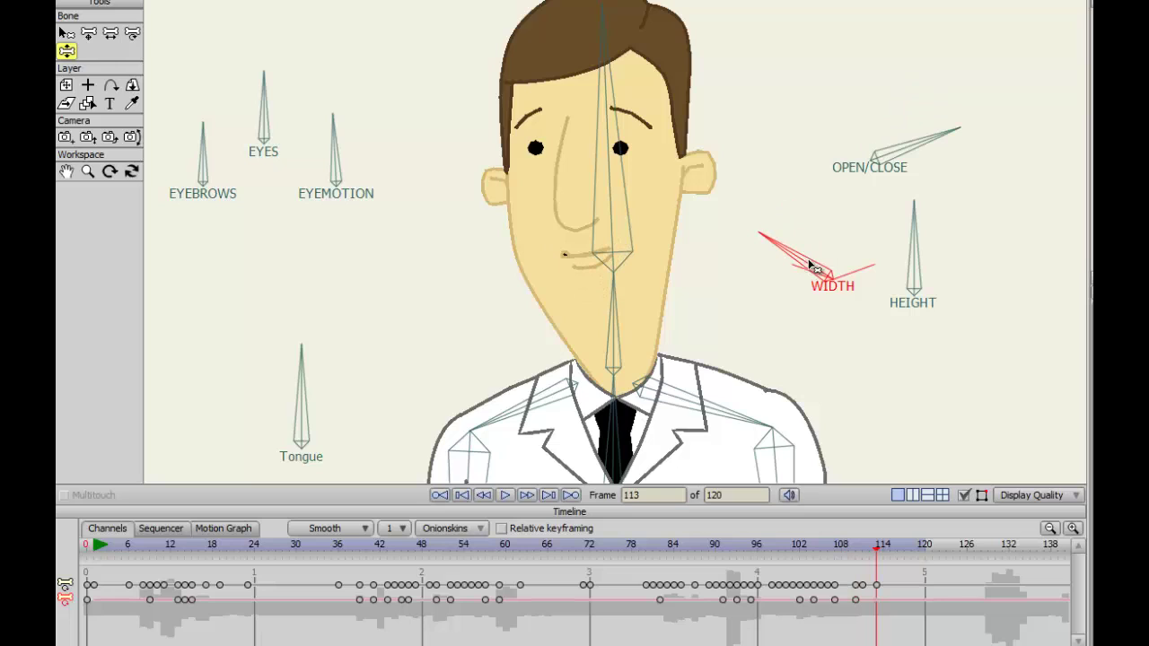
# Copy the narrow-mouth WIDTH keyframe from frame 110 to frame 112 to hold the shape.
pyautogui.hotkey('ctrl', 'Right')
pyautogui.hotkey('ctrl', 'Left')
pyautogui.hotkey('ctrl', 'Left')
pyautogui.hotkey('ctrl', 'Right')
pyautogui.click(855, 600)
pyautogui.hotkey('ctrl', 'Right')
pyautogui.hotkey('ctrl', 'Left')
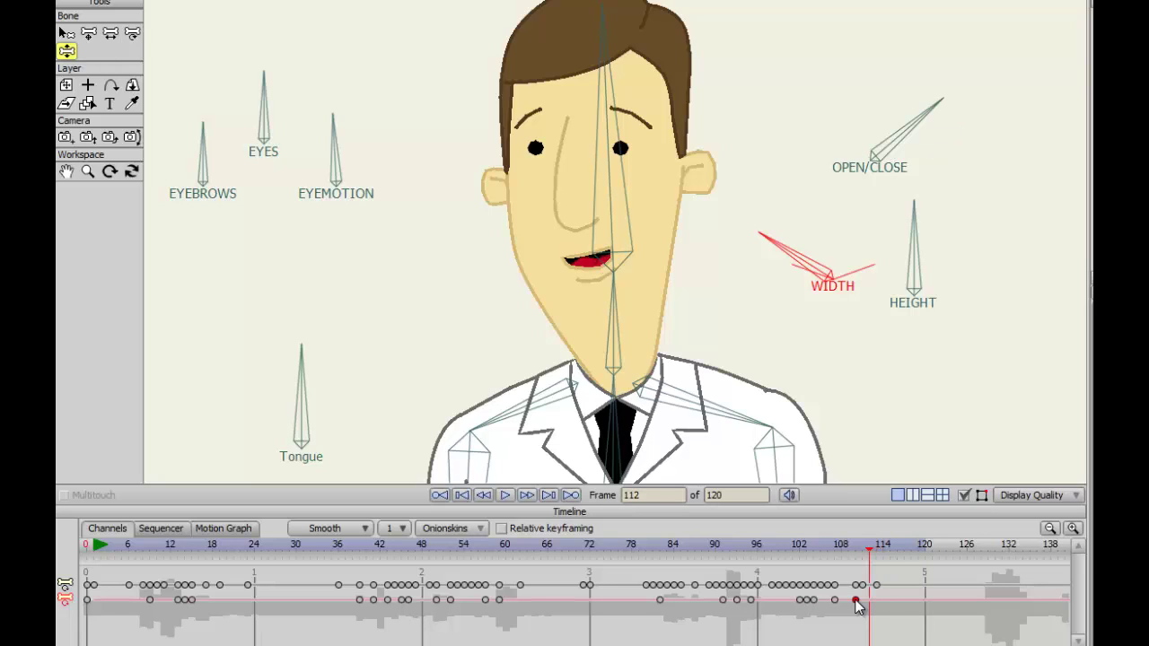
pyautogui.hotkey('ctrl', 'Right')
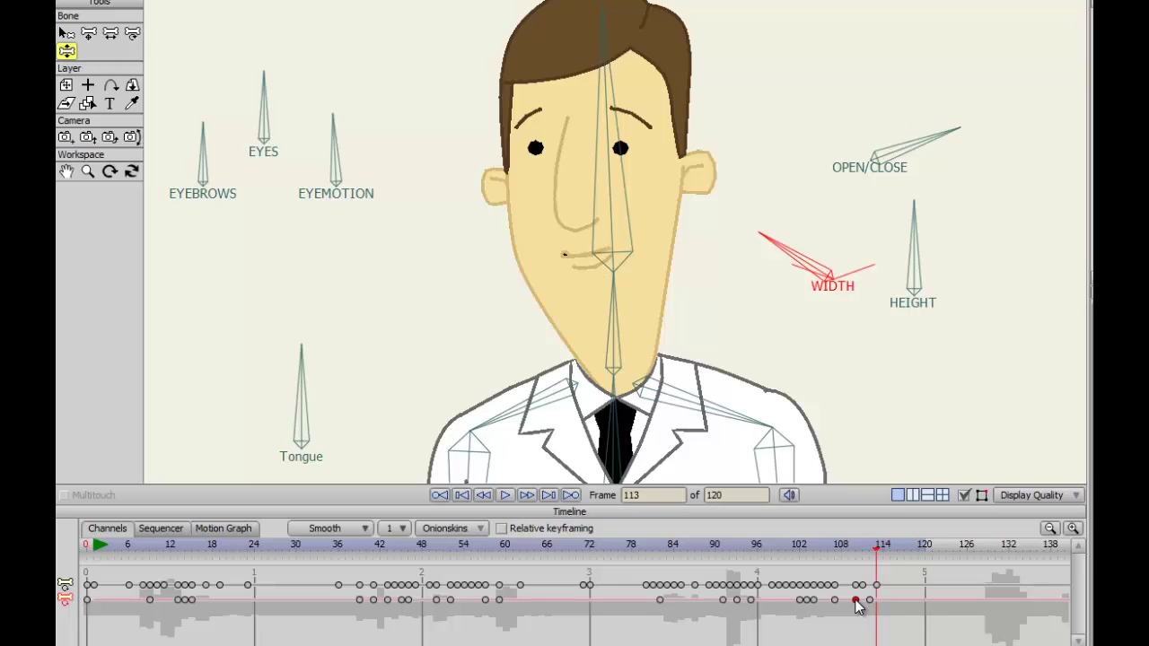
# Rotate the WIDTH bone at frame 113 to widen the closed mouth slightly, and check the frames that follow.
pyautogui.moveTo(792, 255); pyautogui.dragTo(811, 250)
pyautogui.press('Right')
pyautogui.press('Right')
pyautogui.press('Right')
pyautogui.press('Right')
pyautogui.press('Right')
pyautogui.press('Right')
pyautogui.press('Right')
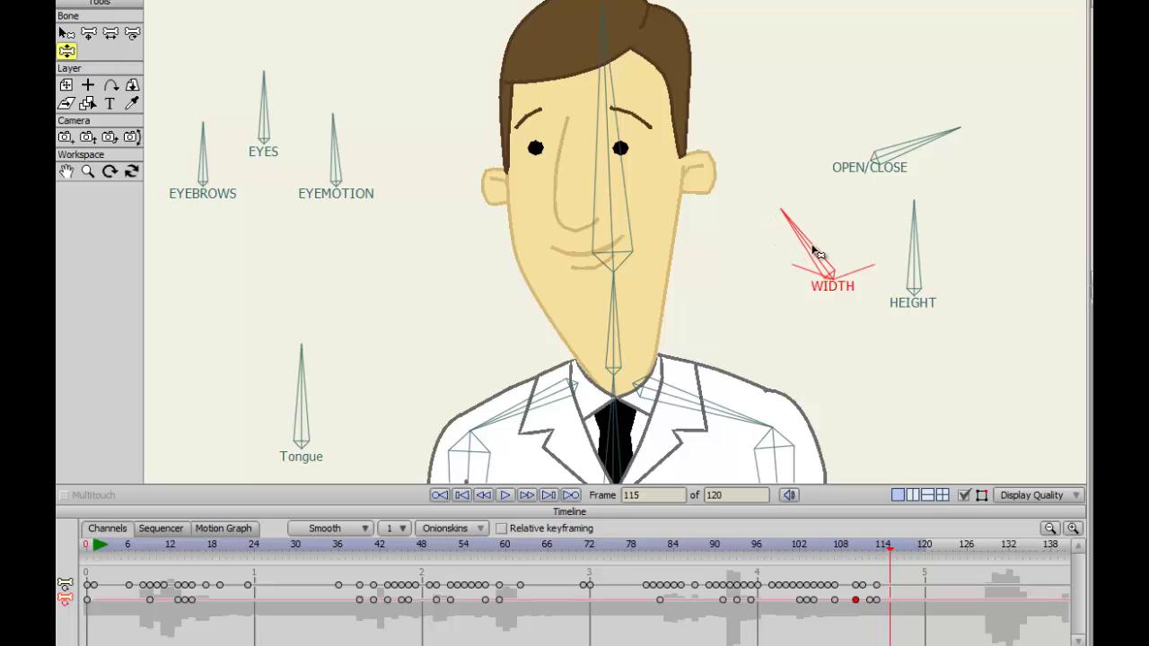
# Play the animation from frame 68 and again from the start to review the mouth width against the dialogue.
pyautogui.click(556, 547)
pyautogui.click(505, 495)
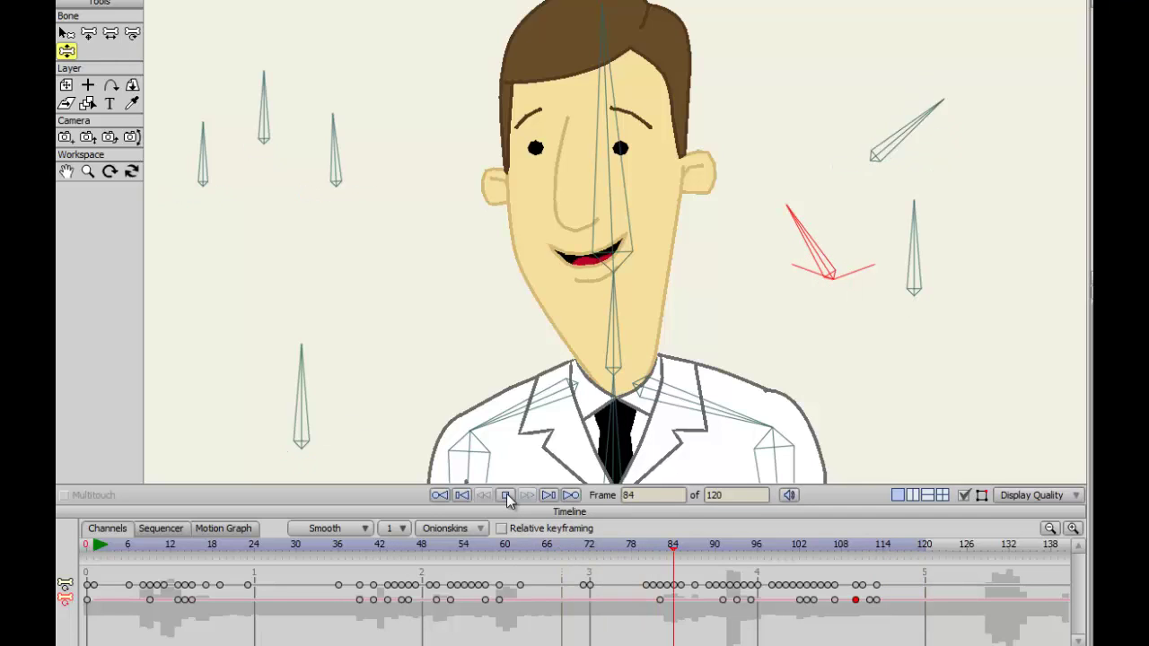
pyautogui.click(506, 496)
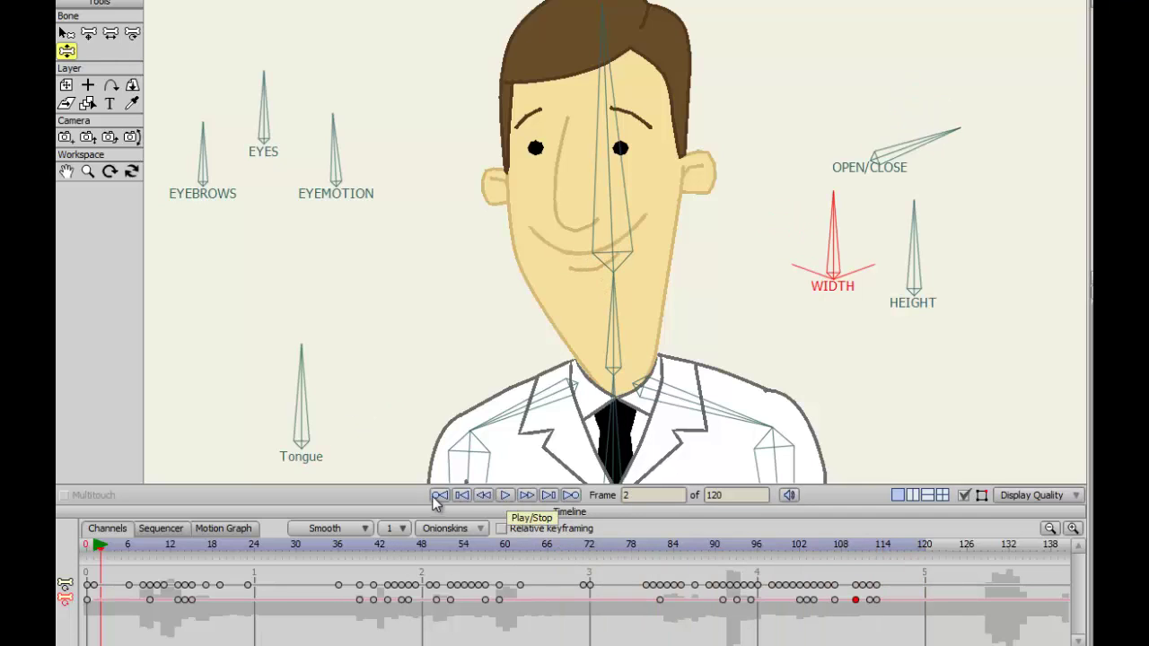
pyautogui.click(463, 496)
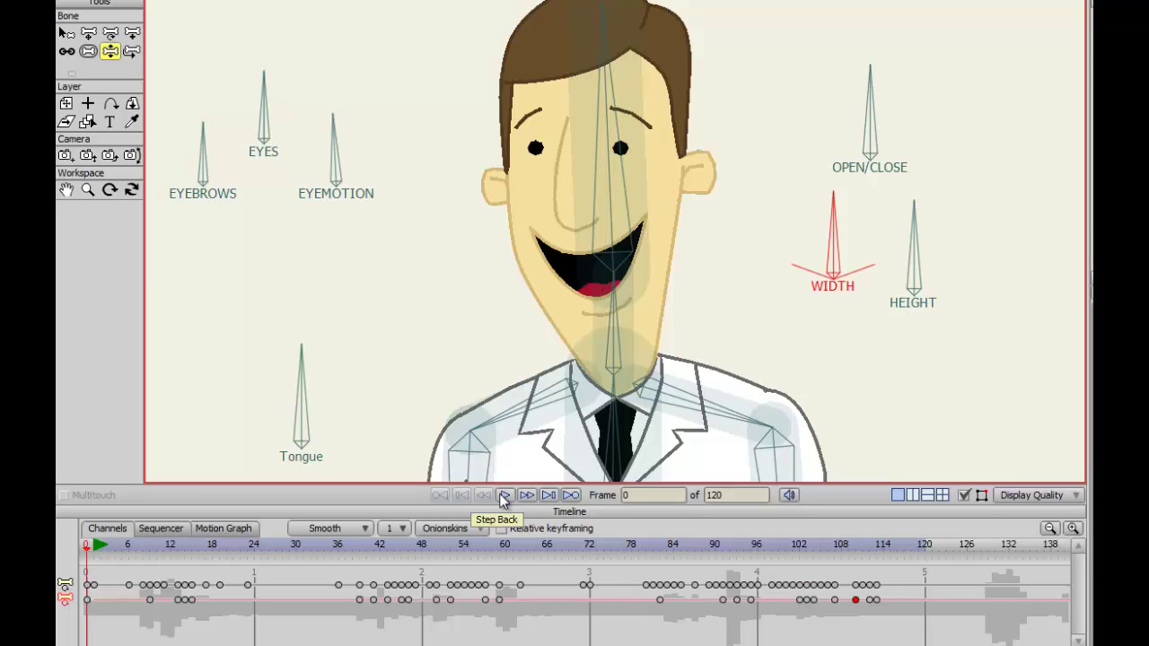
pyautogui.click(504, 495)
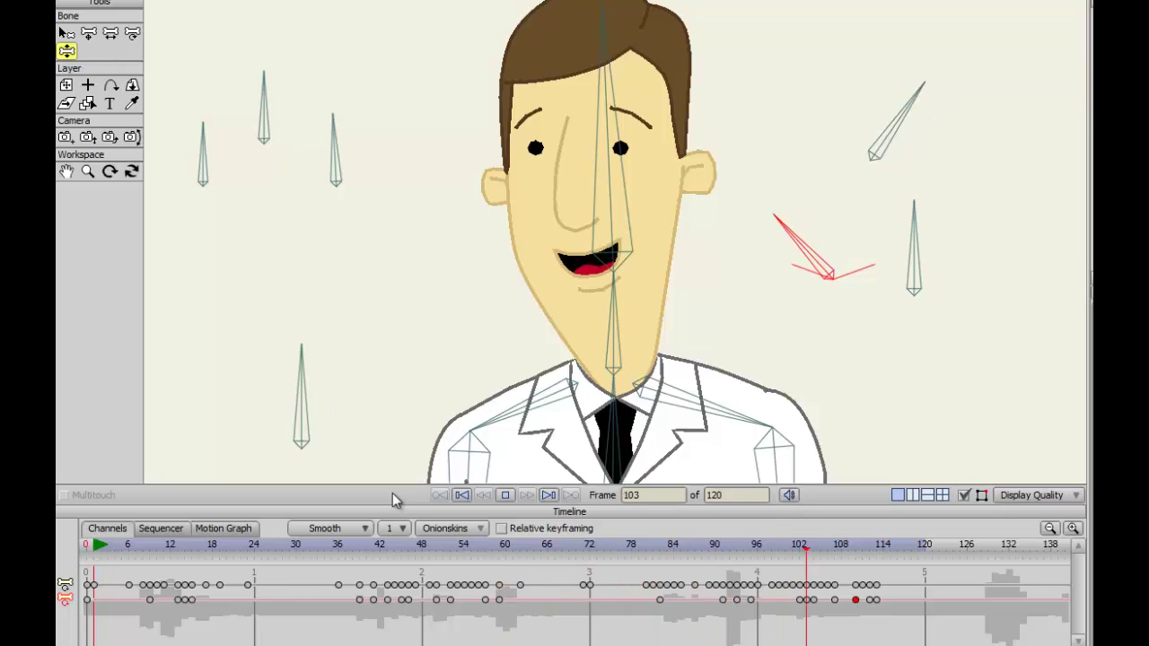
pyautogui.click(506, 495)
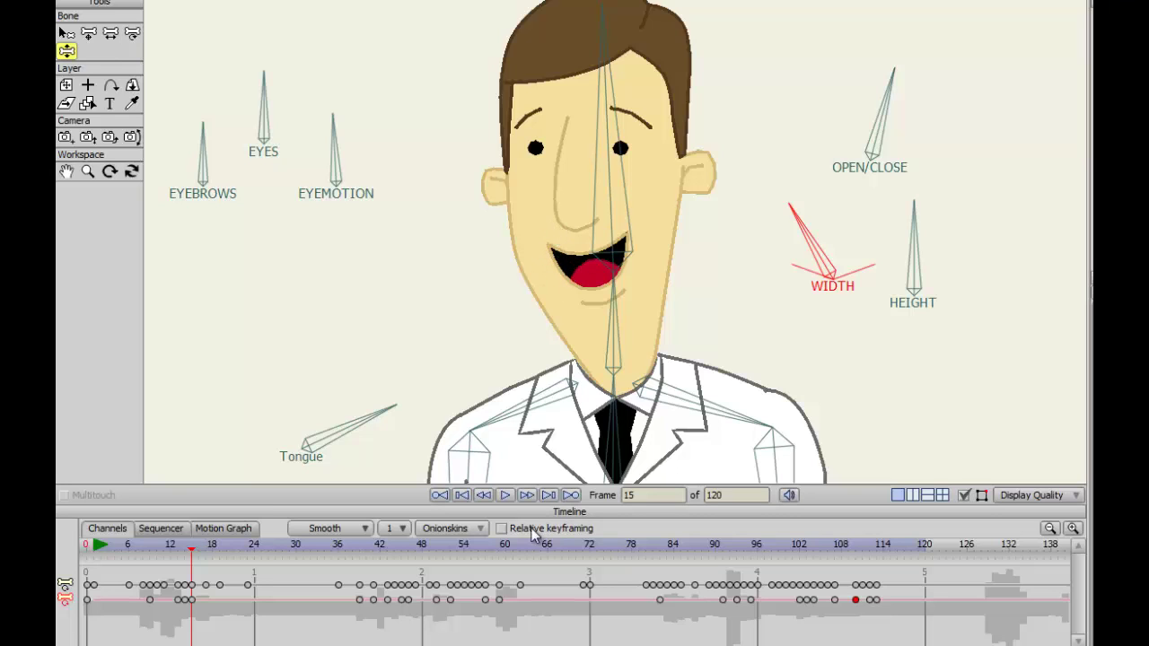
pyautogui.click(505, 496)
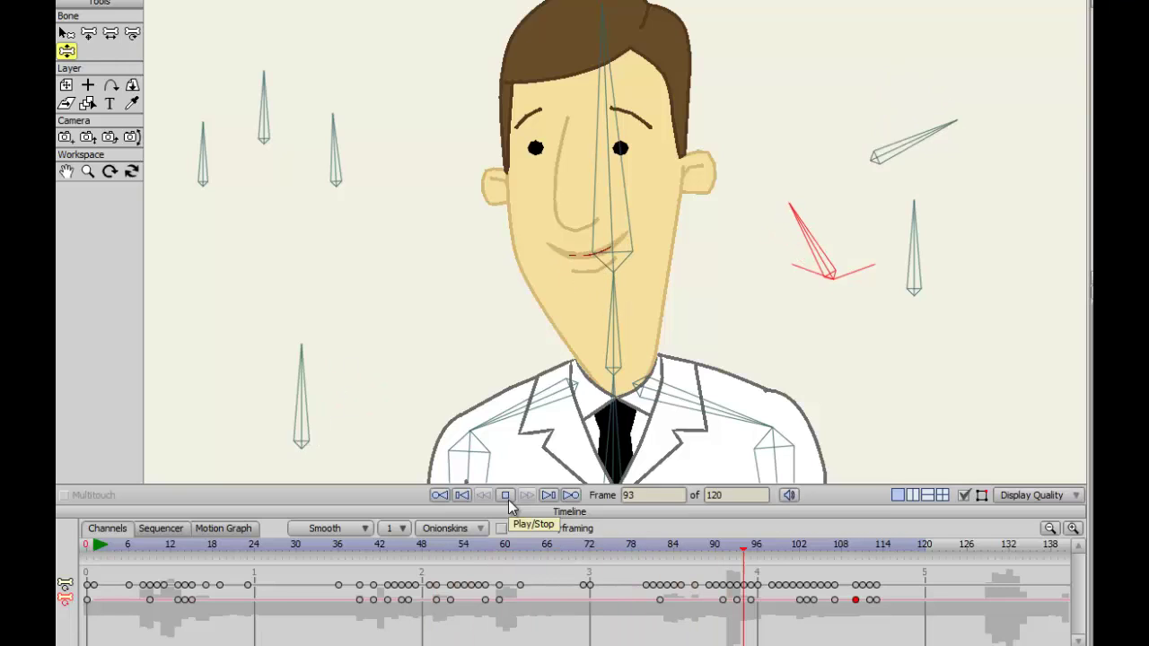
pyautogui.click(506, 496)
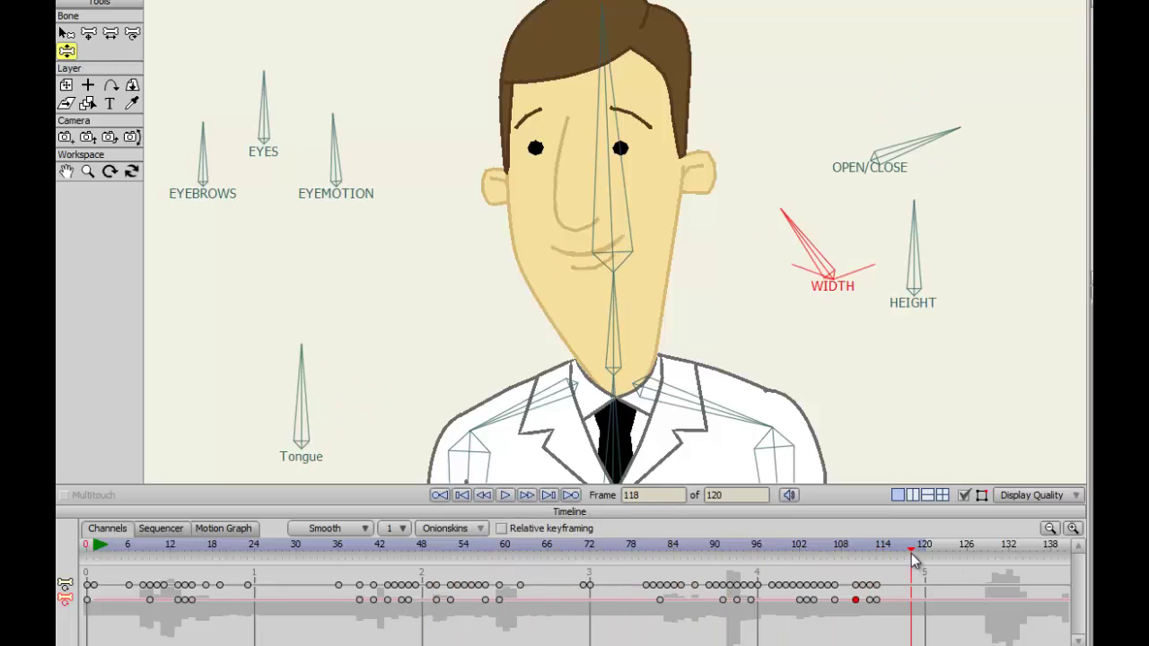
# Return to frame 68 and step forward to about frame 83 to examine where the mouth height needs changing.
pyautogui.moveTo(913, 552); pyautogui.dragTo(562, 549)
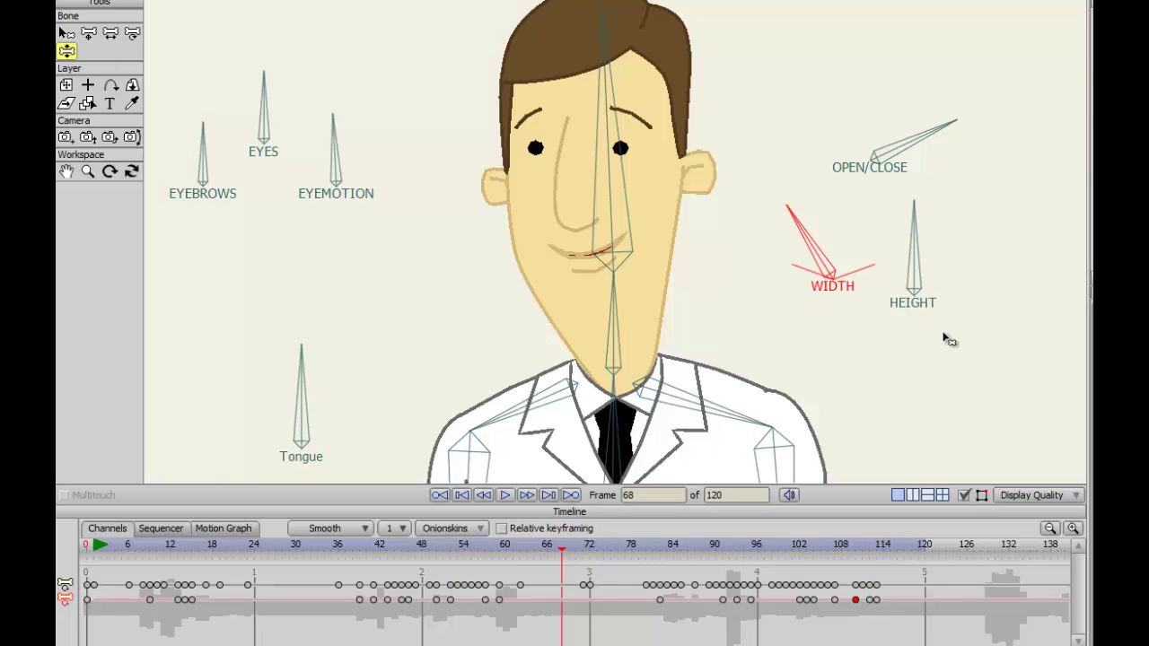
pyautogui.press('Right')
pyautogui.press('Right')
pyautogui.press('Right')
pyautogui.press('Right')
pyautogui.press('Right')
pyautogui.press('Right')
pyautogui.press('Right')
pyautogui.press('Right')
pyautogui.press('Right')
pyautogui.press('Right')
pyautogui.press('Right')
pyautogui.press('Right')
pyautogui.press('Right')
pyautogui.press('Right')
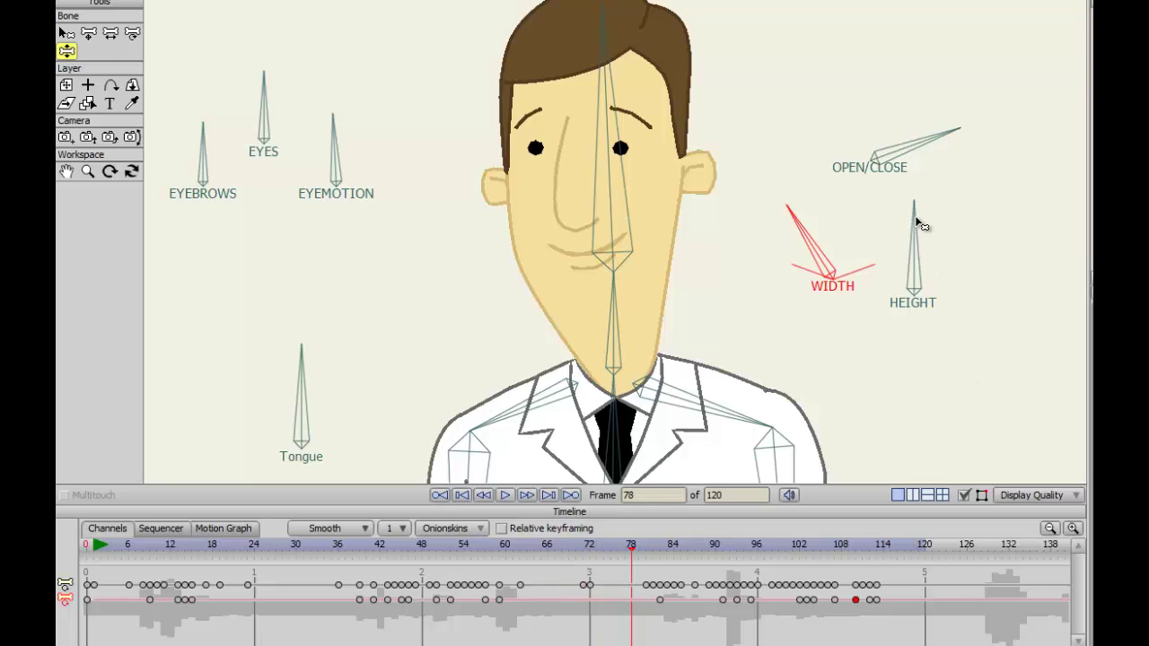
pyautogui.press('Right')
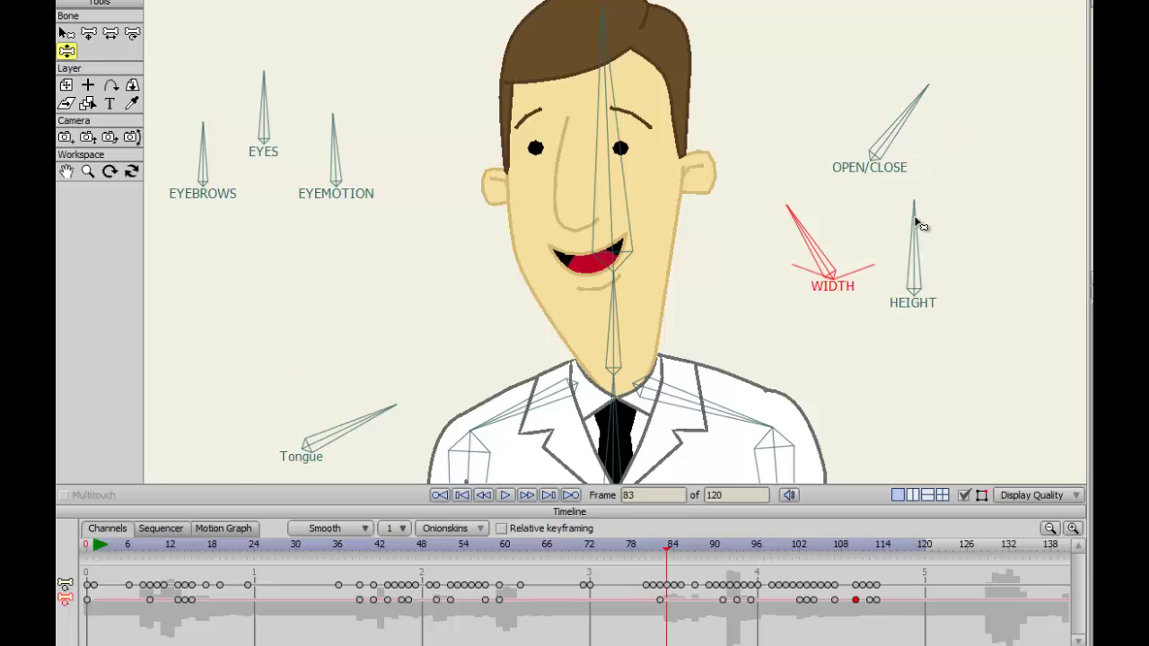
pyautogui.press('Left')
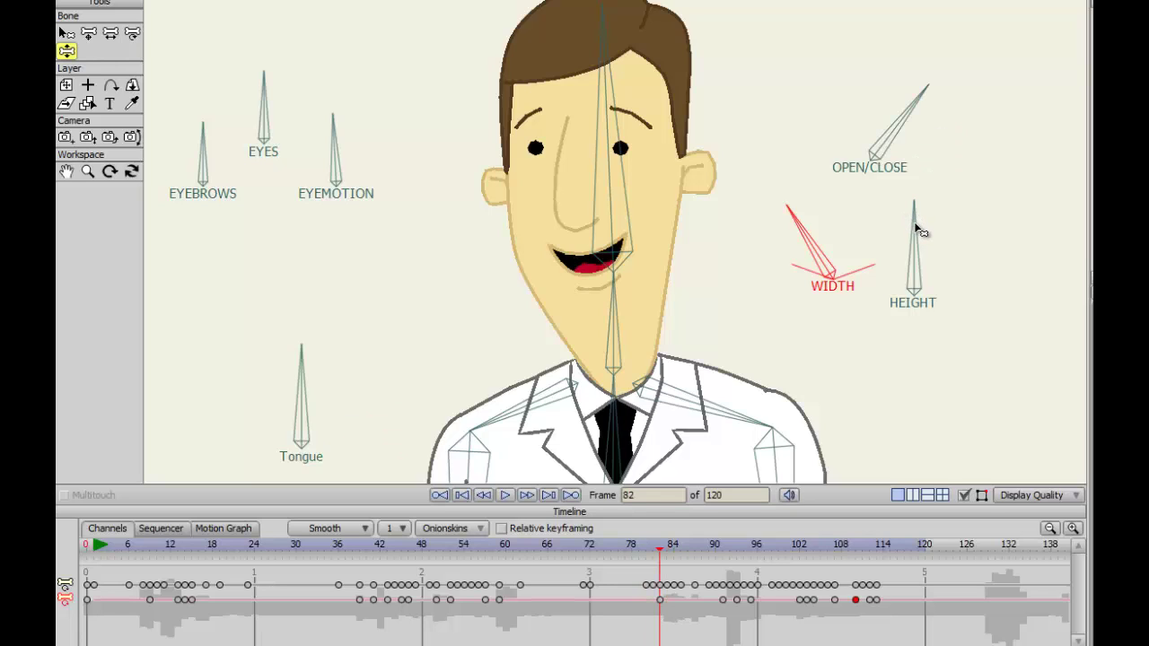
# Select the HEIGHT bone and set a holding keyframe for it at frame 82.
pyautogui.press('b')
pyautogui.click(919, 235)
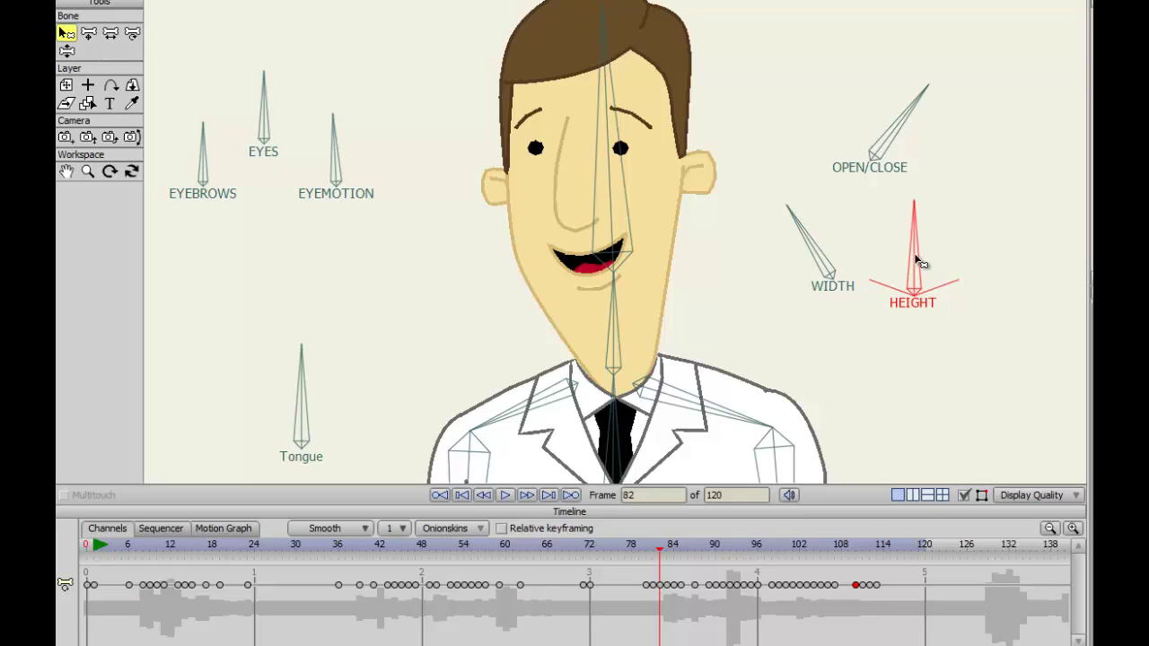
pyautogui.press('z')
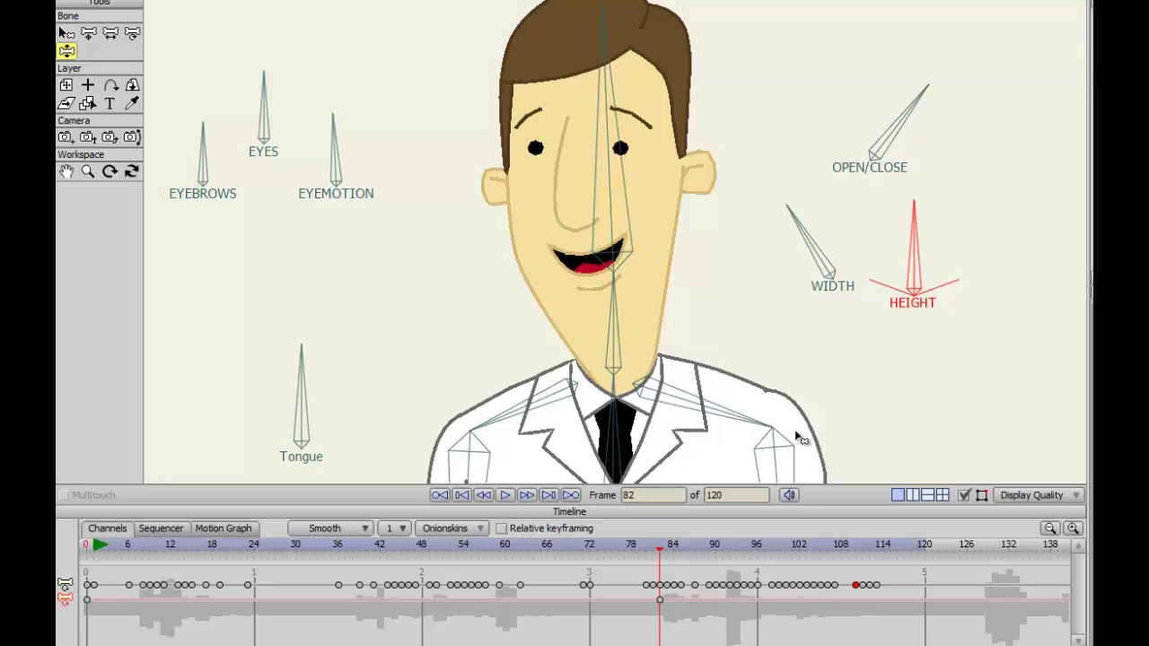
pyautogui.moveTo(658, 563)
pyautogui.mouseDown()
pyautogui.moveTo(144, 561)
pyautogui.moveTo(655, 543)
pyautogui.mouseUp()
# Rotate the HEIGHT bone slightly counterclockwise at frame 86 to flatten the curve of the smile.
pyautogui.press('Right')
pyautogui.press('Right')
pyautogui.press('Right')
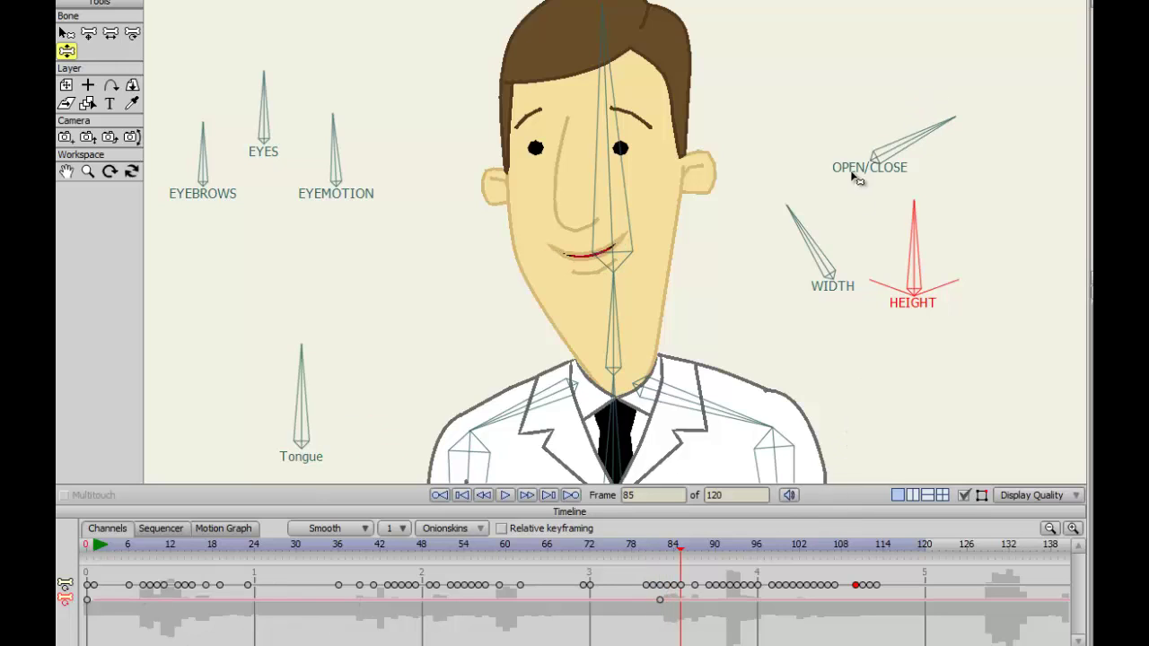
pyautogui.press('Left')
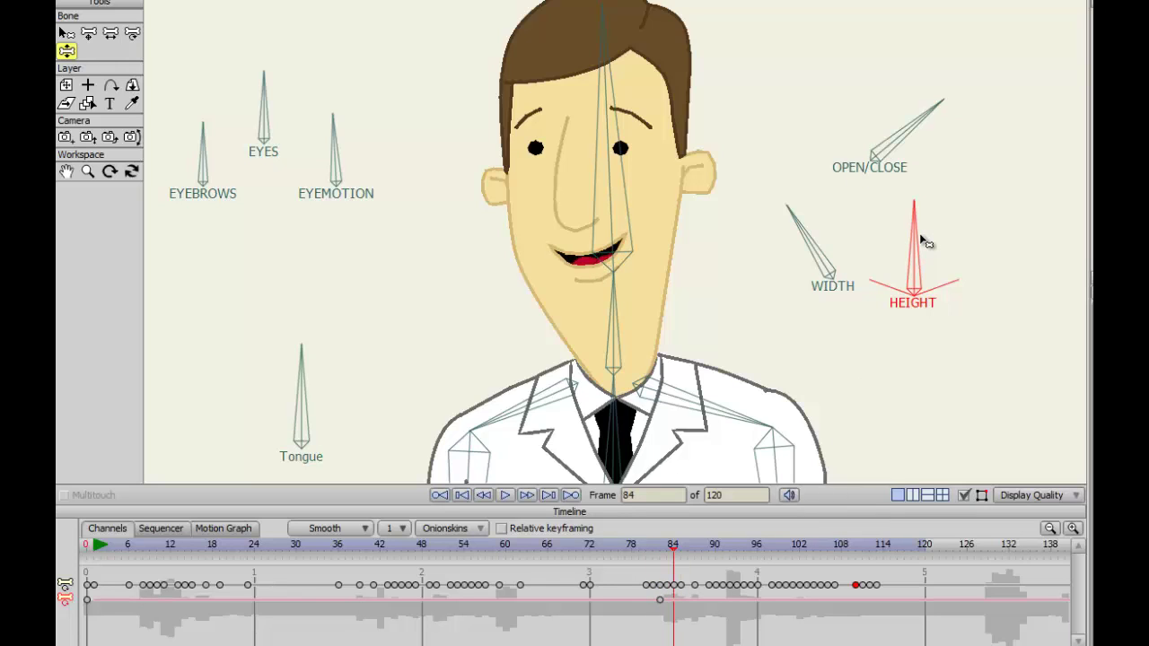
pyautogui.press('Right')
pyautogui.press('Right')
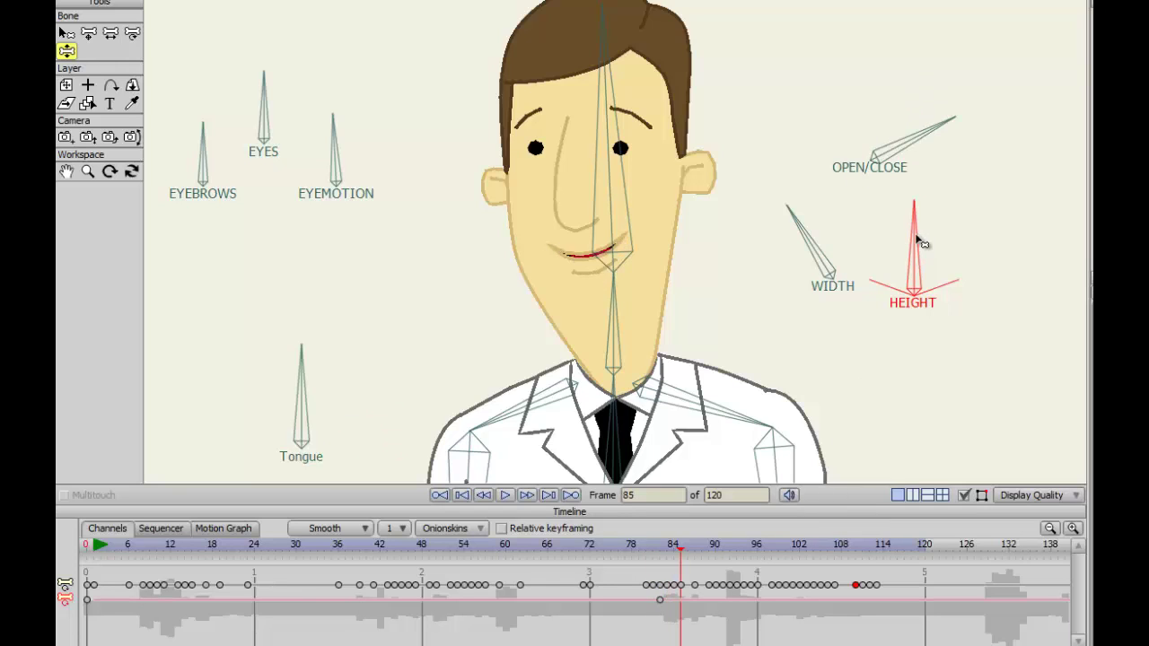
pyautogui.moveTo(916, 236)
pyautogui.mouseDown()
pyautogui.moveTo(884, 232)
pyautogui.moveTo(900, 230)
pyautogui.mouseUp()
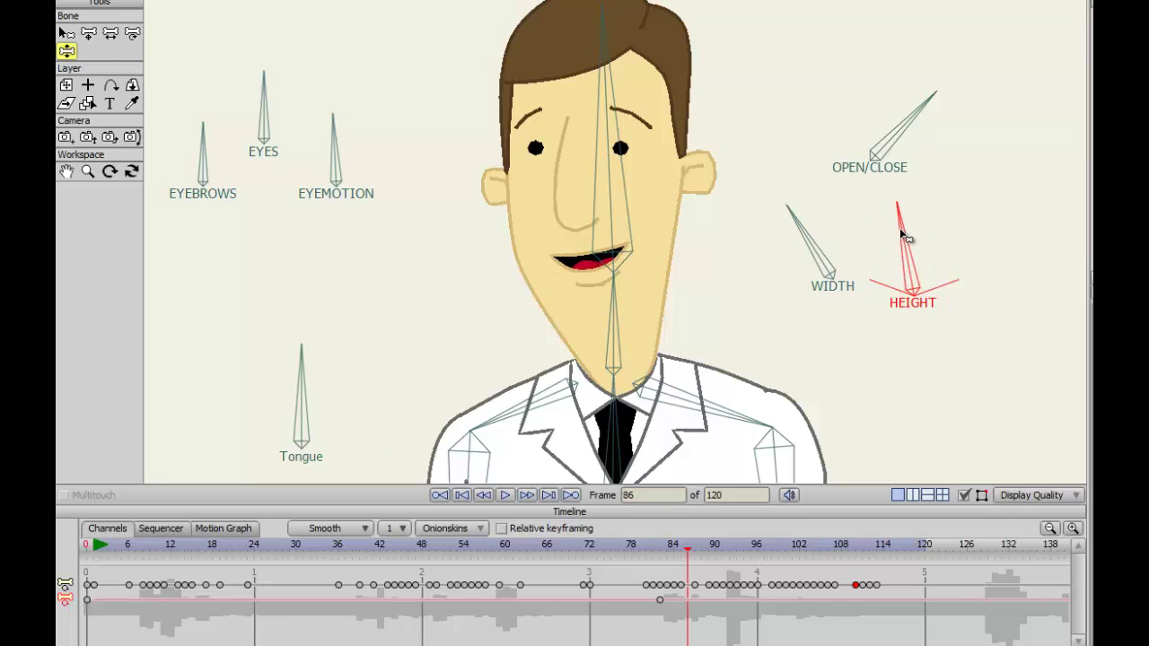
# Move the HEIGHT bone's holding keyframe from frame 82 to frame 84, and hold the rotated pose with a keyframe at frame 91.
pyautogui.press('Left')
pyautogui.press('Left')
pyautogui.press('Left')
pyautogui.press('Right')
pyautogui.press('Right')
pyautogui.press('Right')
pyautogui.click(660, 600)
pyautogui.press('Left')
pyautogui.press('Left')
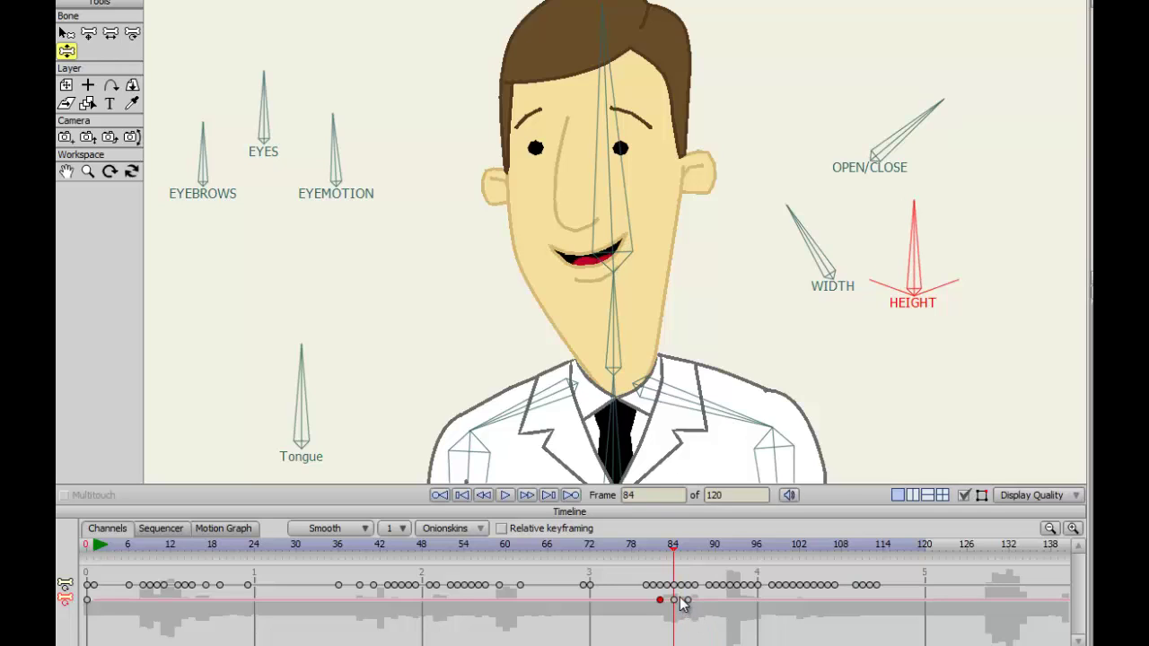
pyautogui.press('Left')
pyautogui.press('Left')
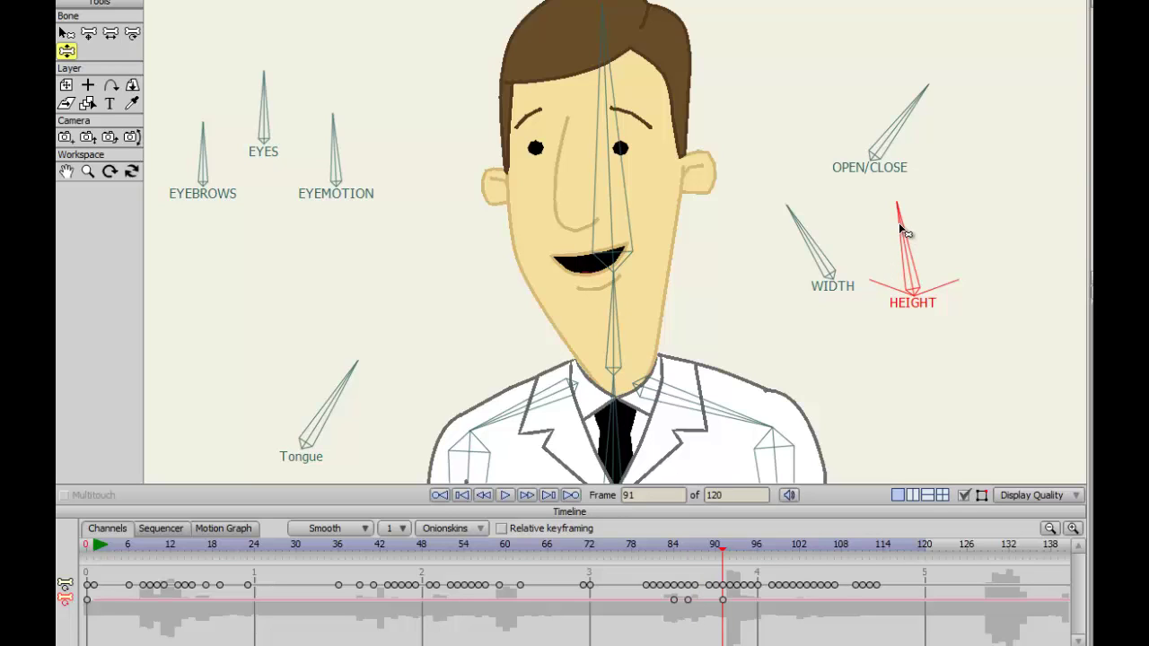
# Rotate the HEIGHT bone slightly back toward upright at frame 93, and step back to check the transition.
pyautogui.press('Right')
pyautogui.press('Right')
pyautogui.moveTo(902, 226)
pyautogui.mouseDown()
pyautogui.moveTo(894, 230)
pyautogui.moveTo(906, 229)
pyautogui.mouseUp()
pyautogui.press('Left')
pyautogui.press('Left')
pyautogui.press('Left')
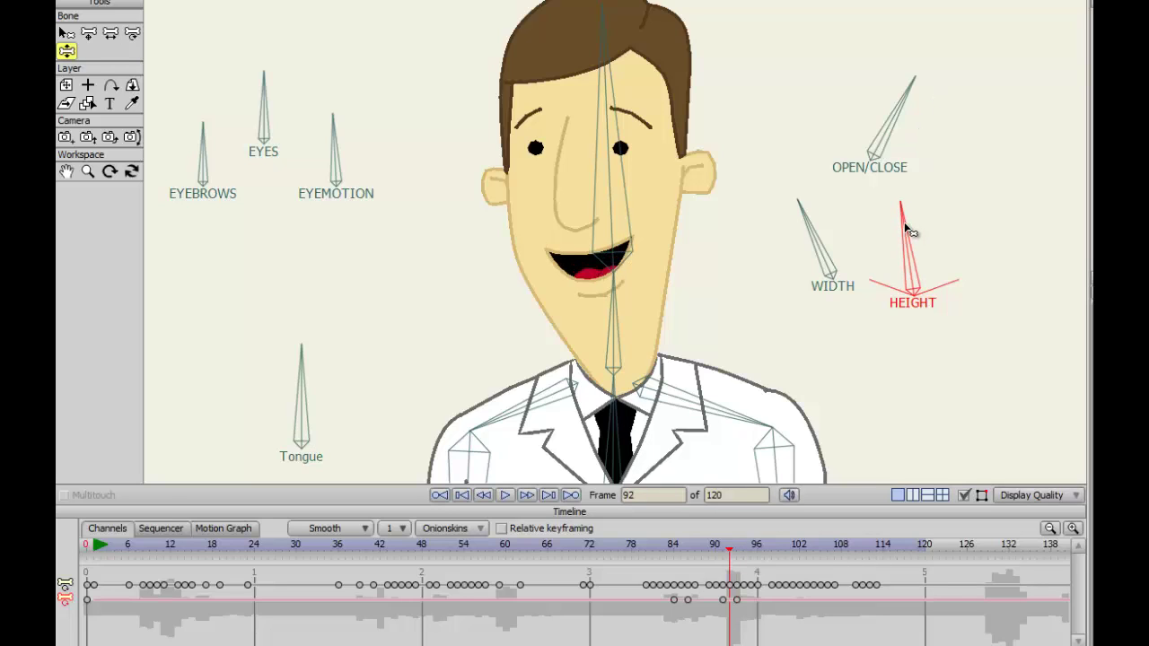
# Look over the rest of the audio timeline and step back and forth around frames 91 to 97 to examine the mouth height.
pyautogui.press('Right')
pyautogui.press('Right')
pyautogui.press('Right')
pyautogui.press('Right')
pyautogui.press('Right')
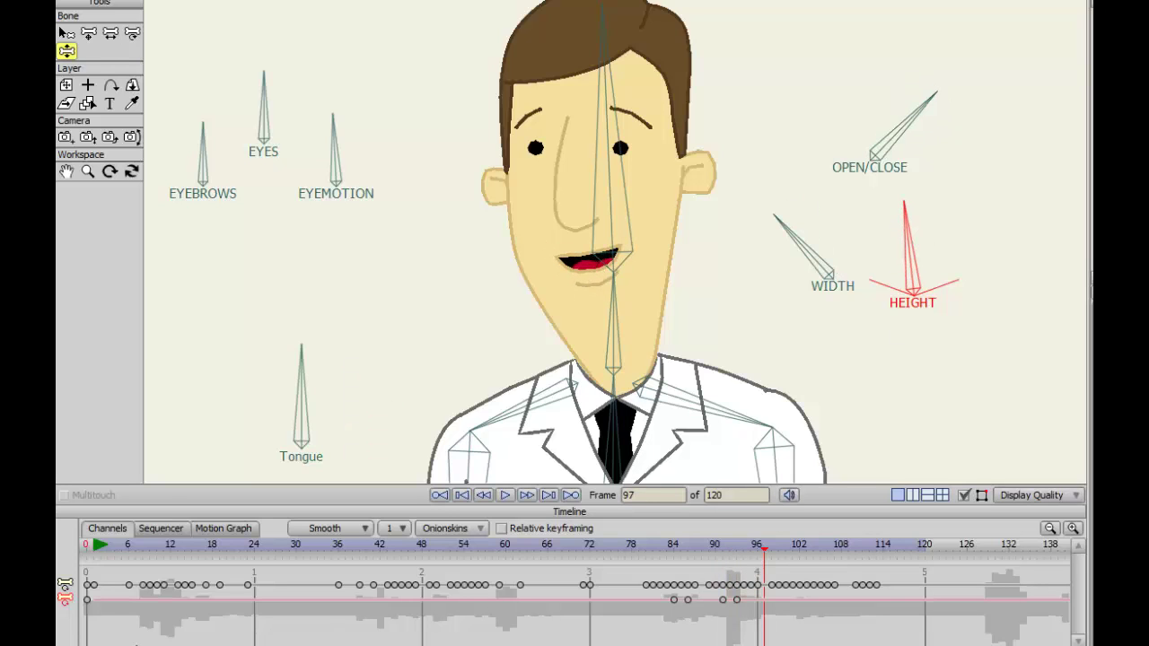
pyautogui.hscroll(10, 575, 592)
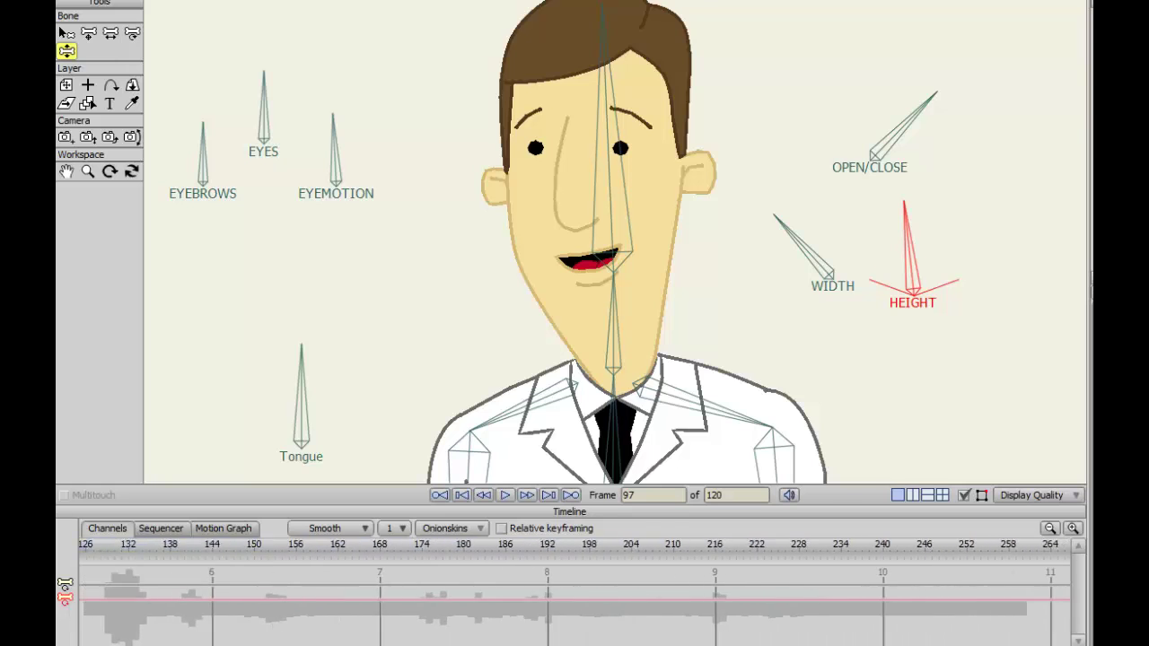
pyautogui.scroll(10, 574, 592)
pyautogui.press('Left')
pyautogui.press('Left')
pyautogui.press('Left')
pyautogui.press('Left')
pyautogui.press('Left')
pyautogui.press('Left')
pyautogui.press('Right')
pyautogui.press('Right')
pyautogui.press('Right')
pyautogui.press('Right')
pyautogui.press('Right')
pyautogui.press('Left')
pyautogui.press('Left')
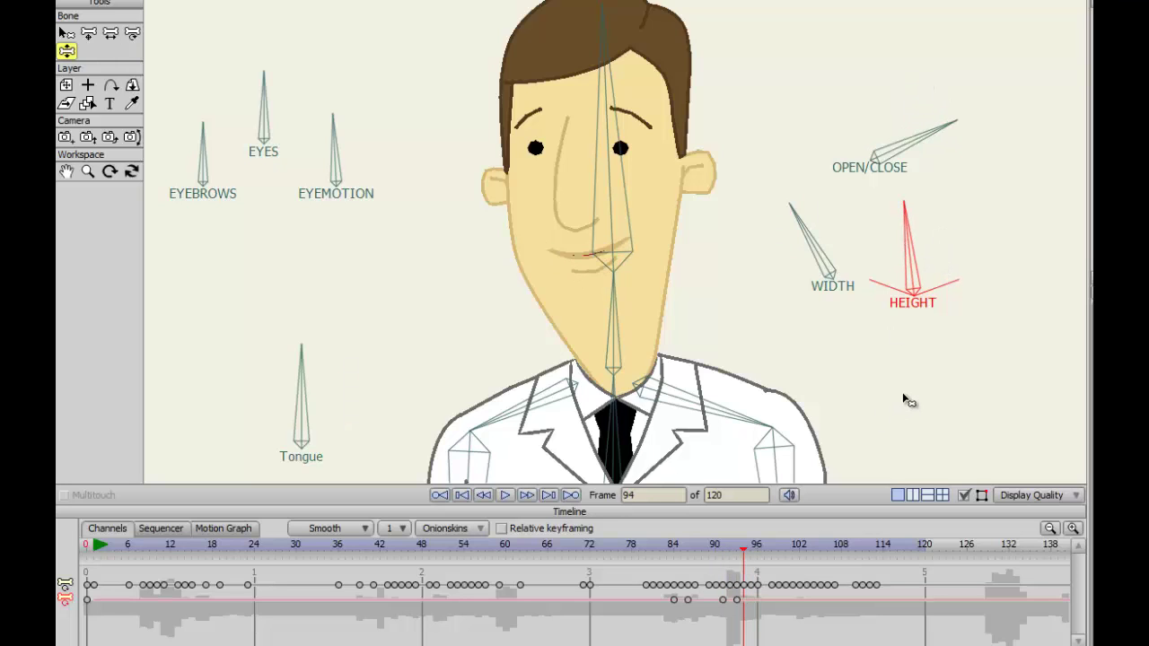
# Step back and forth between frames 93 and 97 to examine the mouth's transition from closed to open.
pyautogui.press('Left')
pyautogui.press('Right')
pyautogui.press('Right')
pyautogui.press('Right')
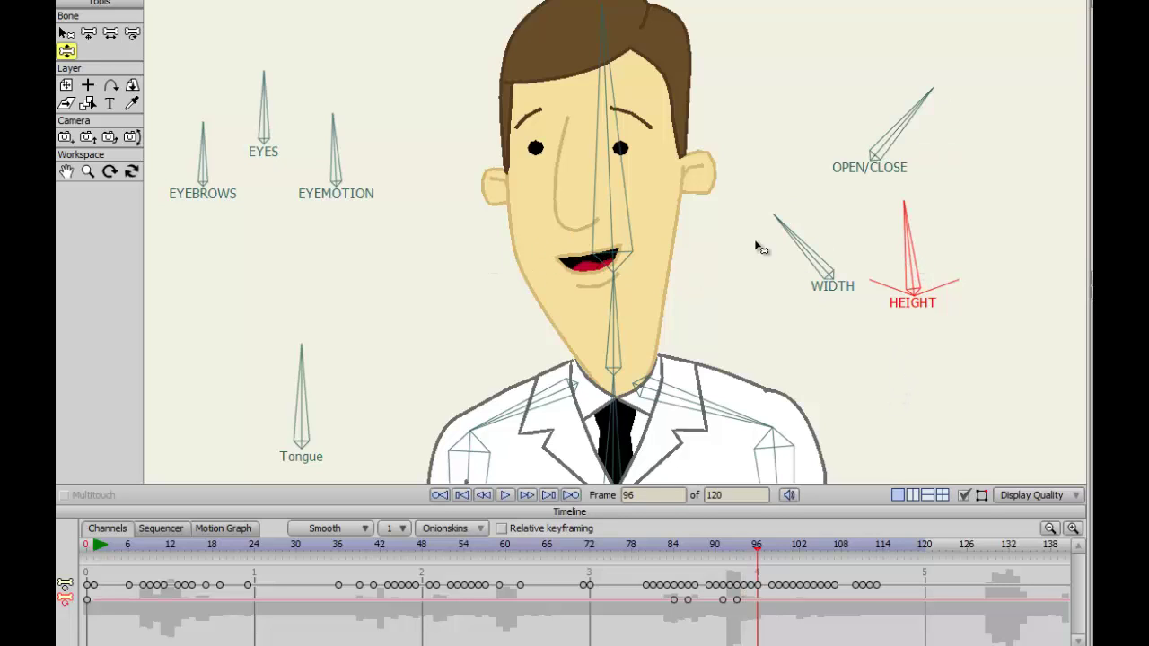
pyautogui.press('Left')
pyautogui.press('Left')
pyautogui.press('Left')
pyautogui.press('Left')
pyautogui.press('Left')
pyautogui.press('Left')
pyautogui.press('Left')
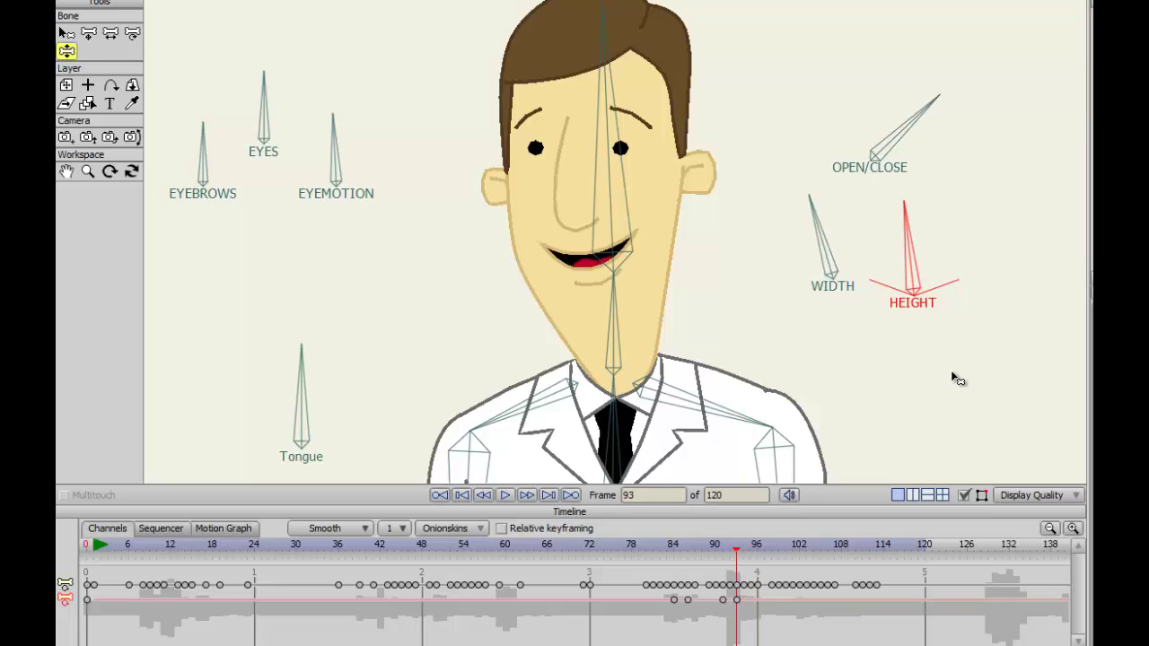
pyautogui.press('Right')
pyautogui.press('Right')
pyautogui.press('Right')
pyautogui.press('Right')
pyautogui.press('Right')
pyautogui.press('Right')
pyautogui.press('Right')
pyautogui.press('Right')
pyautogui.press('Right')
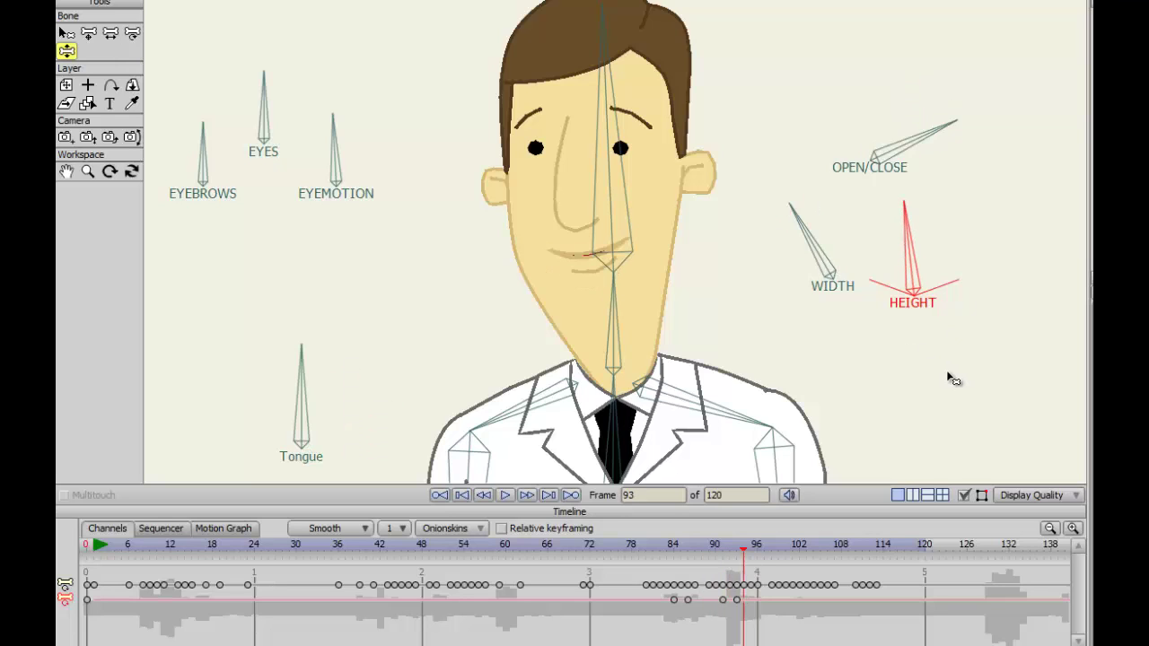
# Rotate the HEIGHT bone slightly clockwise back to upright at frame 101.
pyautogui.press('Right')
pyautogui.press('Right')
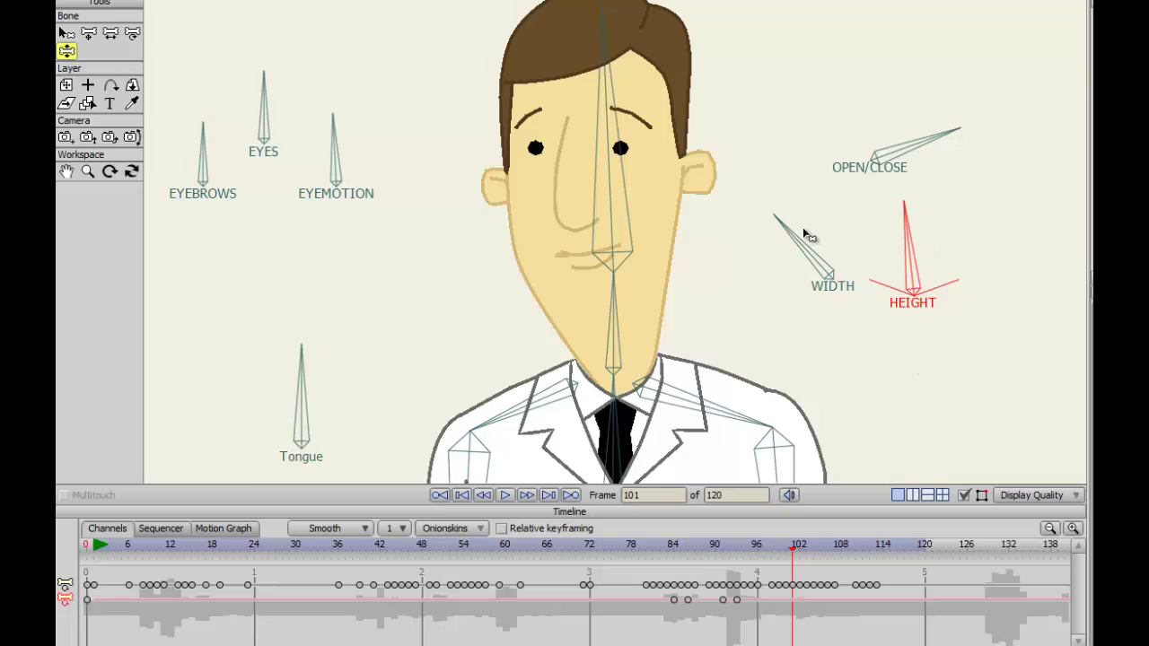
pyautogui.moveTo(909, 231)
pyautogui.mouseDown()
pyautogui.moveTo(923, 231)
pyautogui.moveTo(862, 232)
pyautogui.moveTo(924, 234)
pyautogui.moveTo(915, 241)
pyautogui.mouseUp()
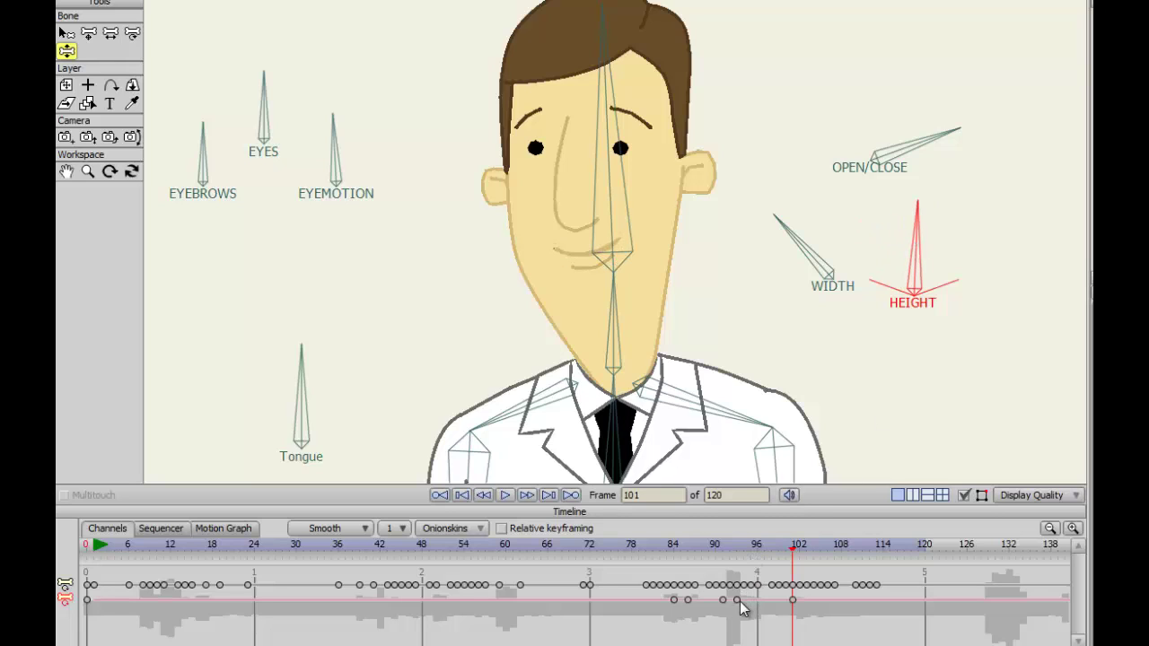
# Copy the HEIGHT bone's keyframe from frame 93 to frame 99 to hold the flattened smile before it changes.
pyautogui.press('Left')
pyautogui.press('Left')
pyautogui.press('Left')
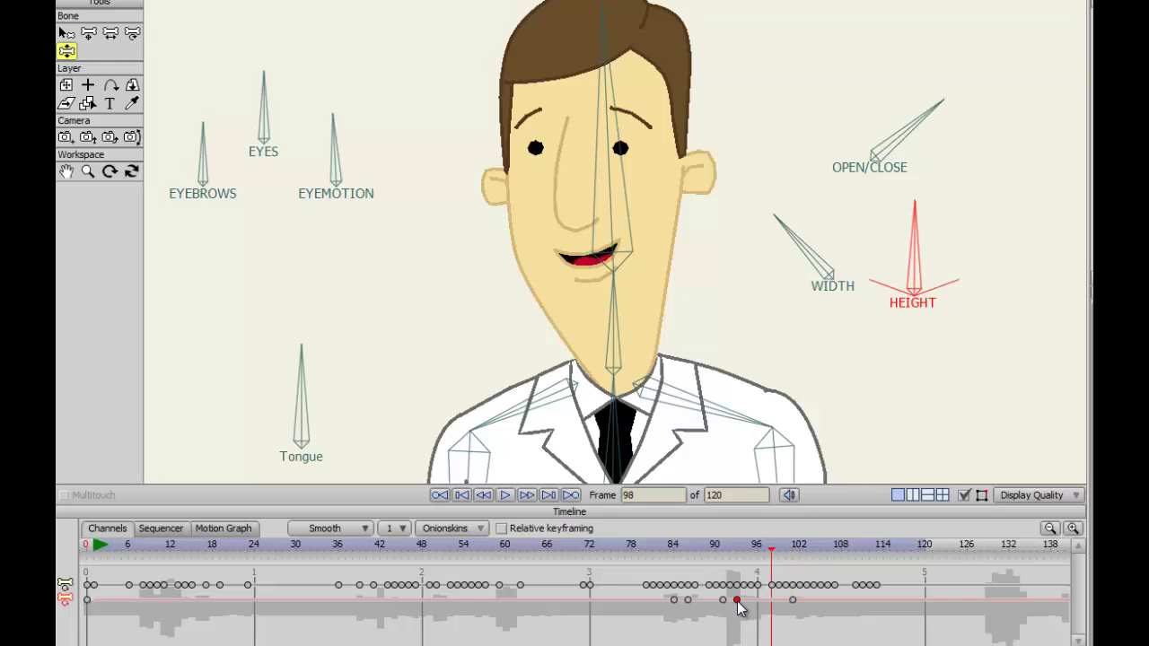
pyautogui.press('Right')
pyautogui.hotkey('ctrl', 'v')
pyautogui.press('Right')
pyautogui.press('Right')
pyautogui.press('Right')
pyautogui.press('Right')
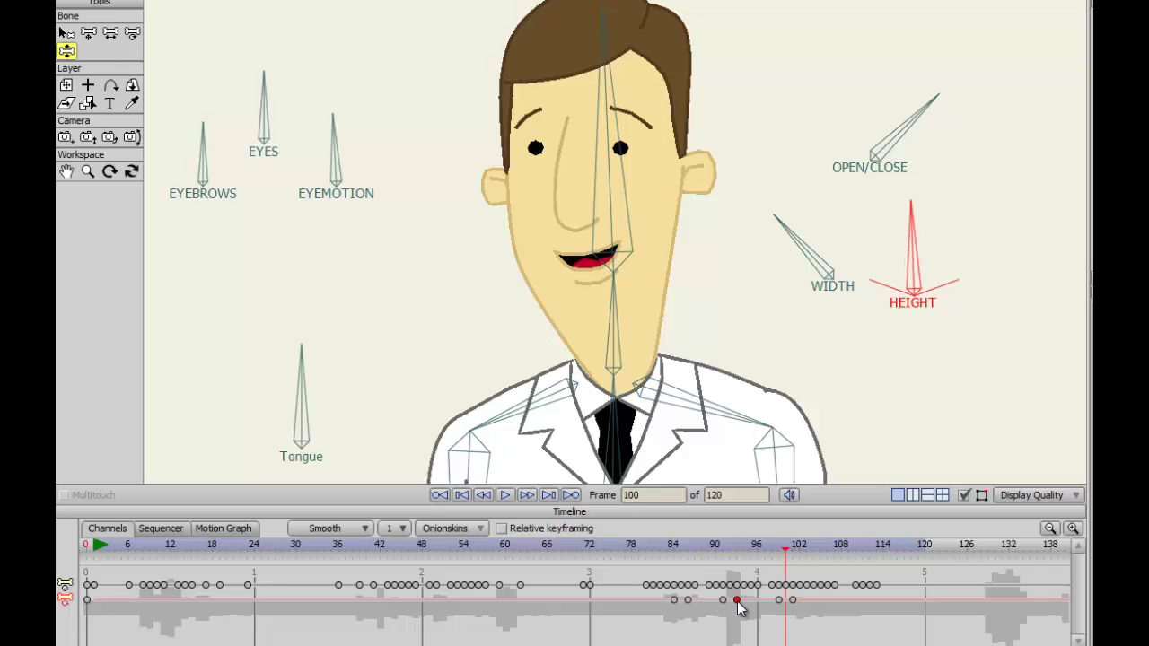
# Step forward to frame 109, and play the animation from frames 64, 78 and 72 to review the HEIGHT changes.
pyautogui.press('Right')
pyautogui.press('Right')
pyautogui.press('Right')
pyautogui.press('Right')
pyautogui.press('Right')
pyautogui.press('Right')
pyautogui.press('Right')
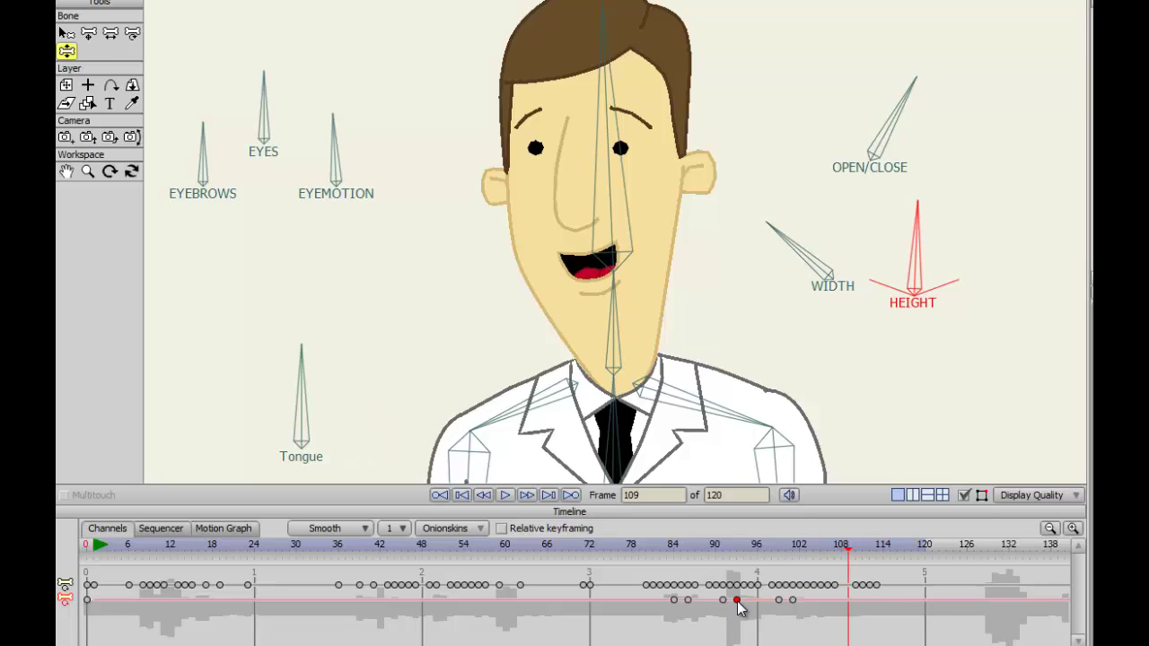
pyautogui.click(532, 558)
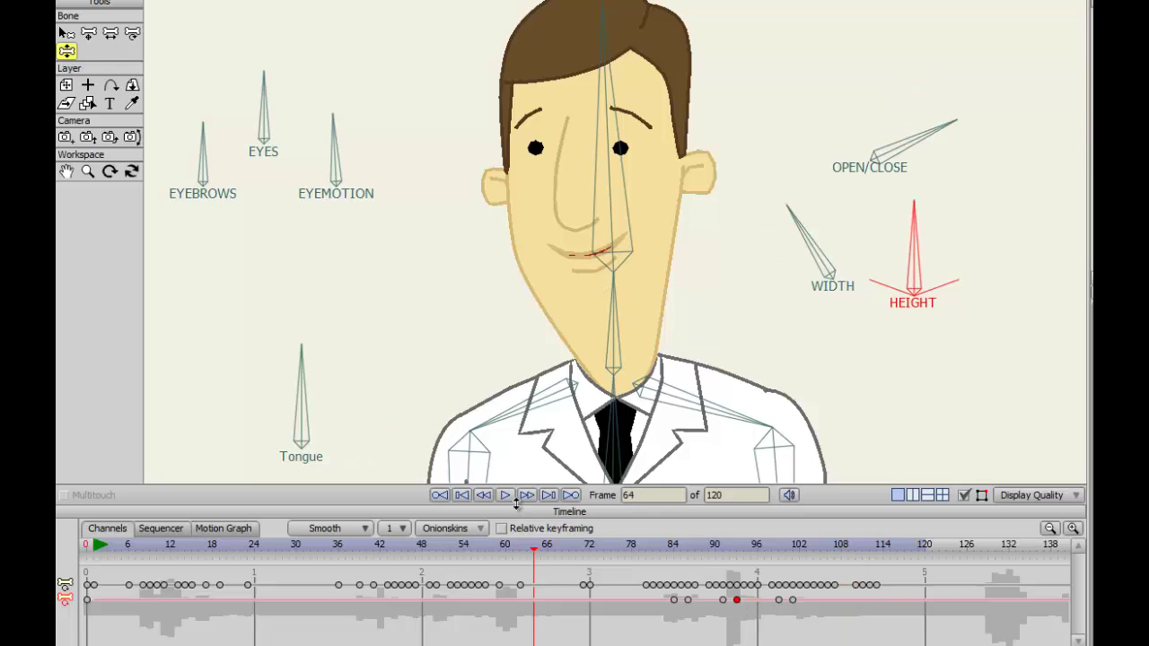
pyautogui.click(506, 495)
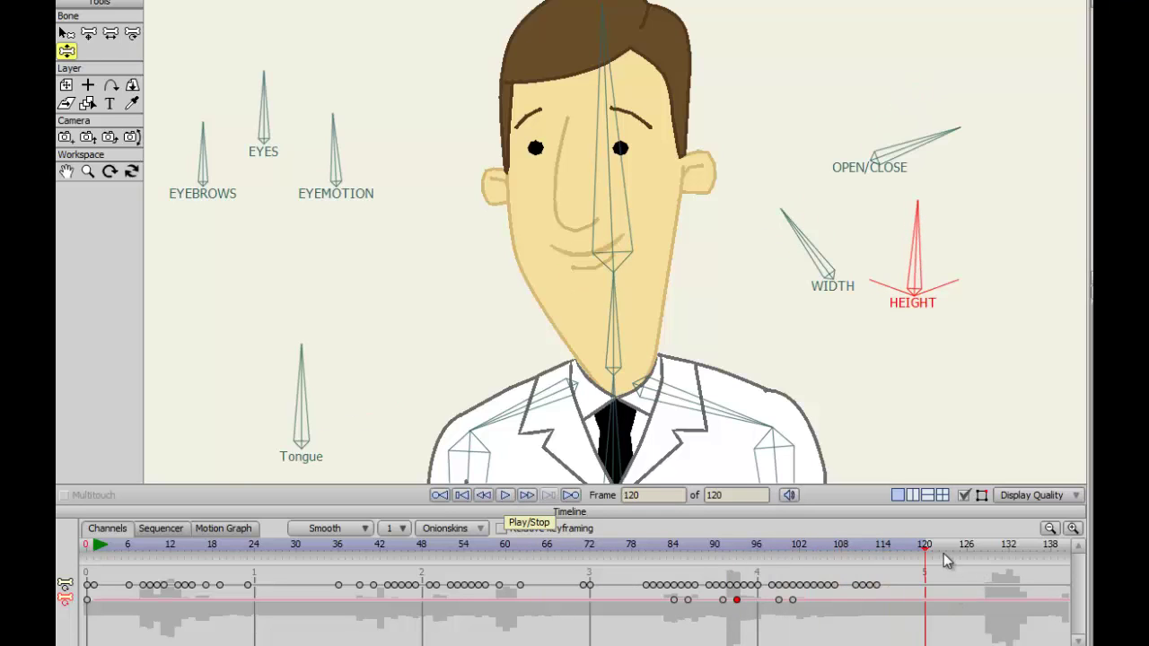
pyautogui.click(625, 554)
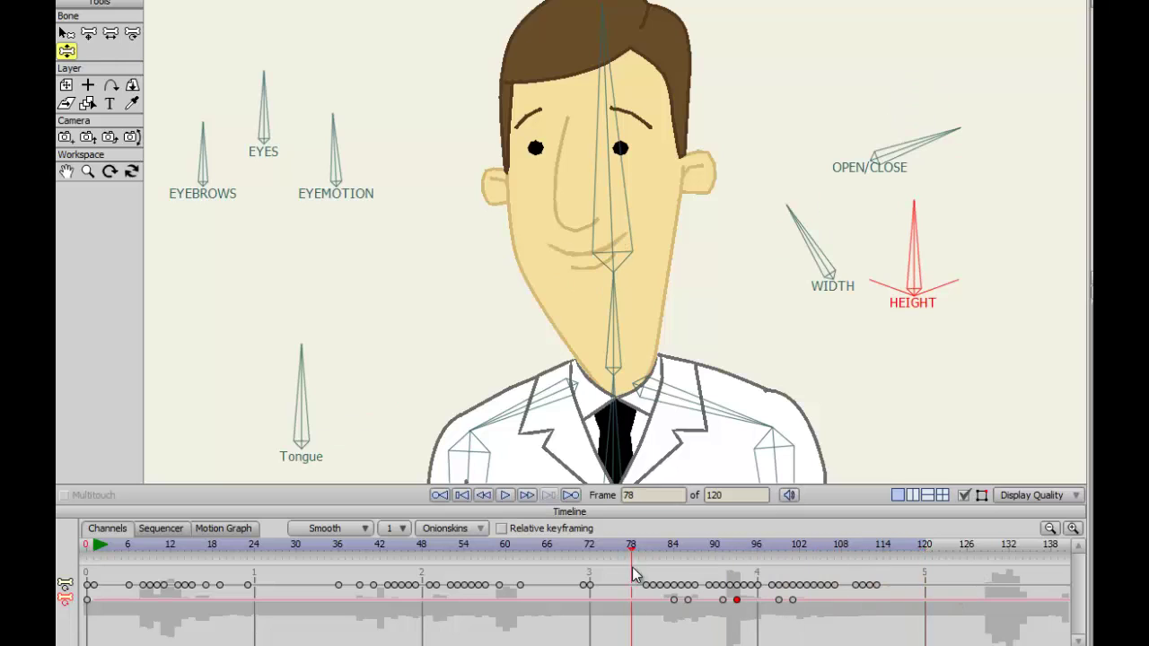
pyautogui.click(505, 496)
pyautogui.click(505, 496)
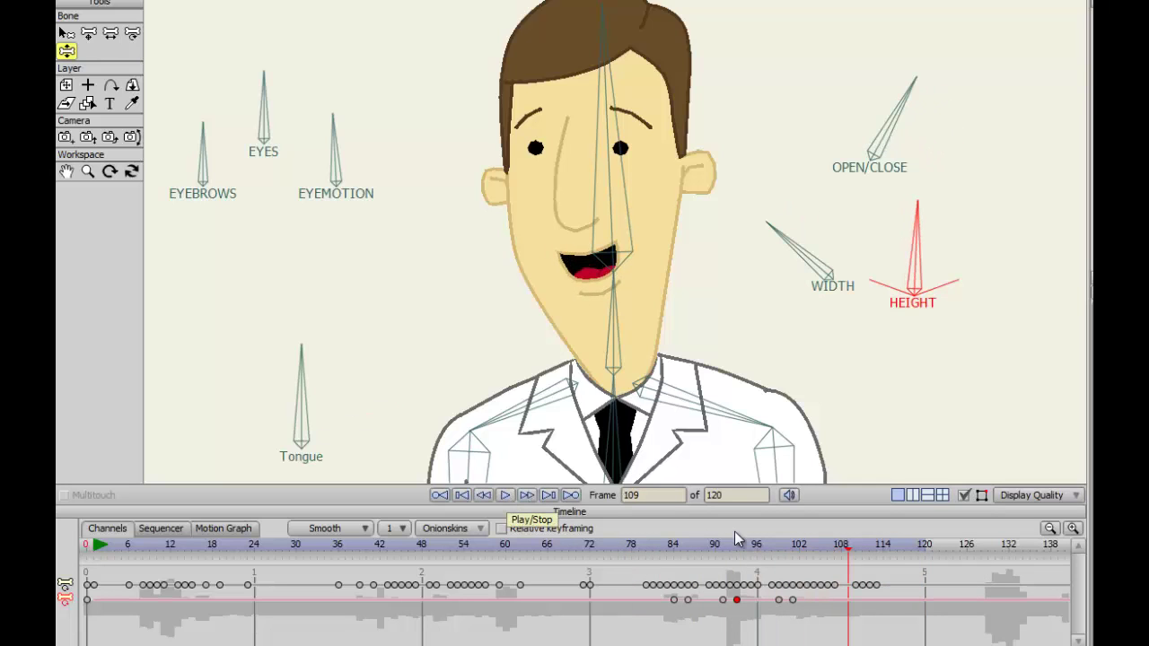
pyautogui.moveTo(850, 554); pyautogui.dragTo(590, 553)
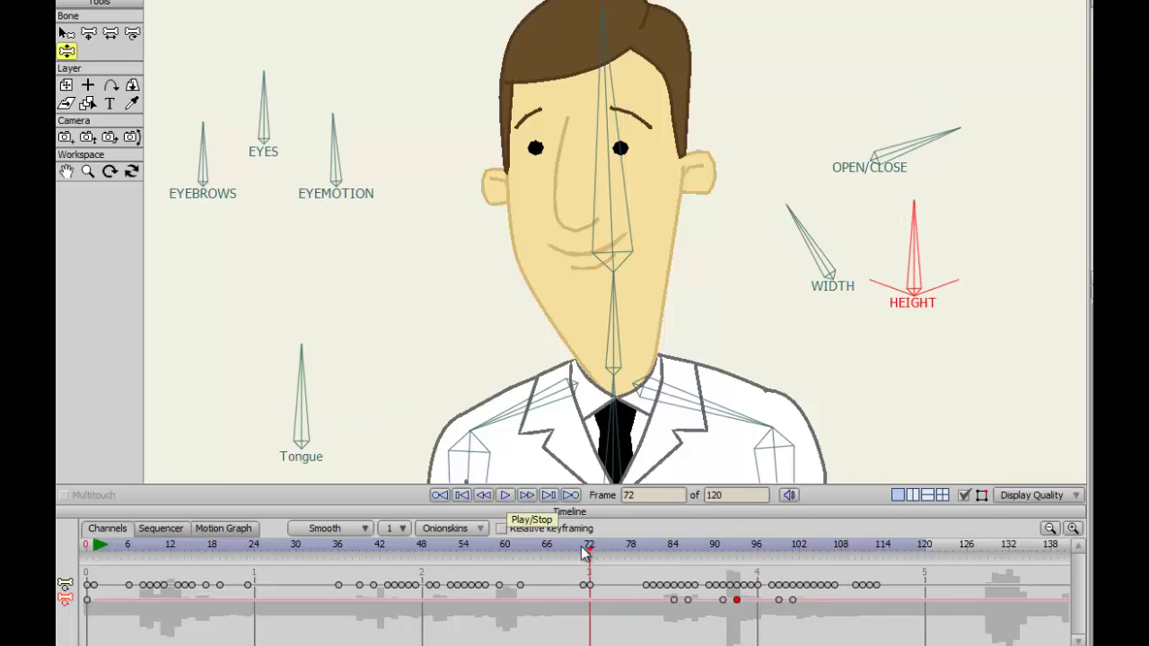
pyautogui.click(506, 496)
pyautogui.click(505, 496)
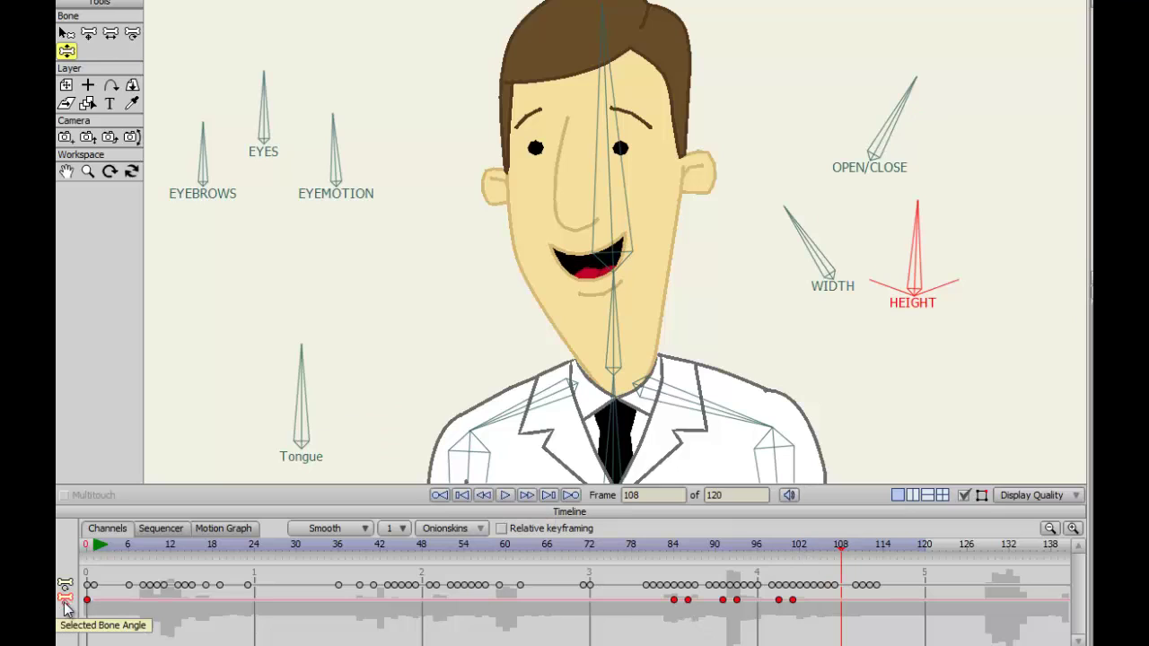
# Delete all of the HEIGHT bone's angle keyframes, and step through the frames up to 91 to check the mouth.
pyautogui.press('Delete')
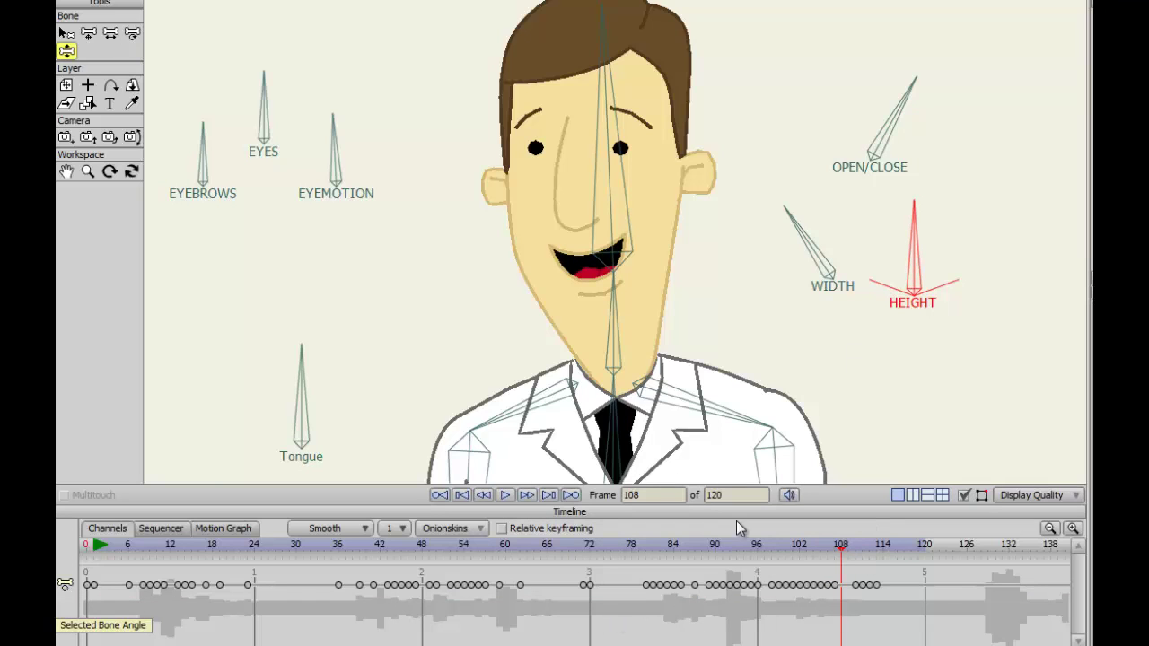
pyautogui.moveTo(841, 554); pyautogui.dragTo(665, 550)
pyautogui.press('Right')
pyautogui.press('Right')
pyautogui.press('Right')
pyautogui.press('Right')
pyautogui.press('Right')
pyautogui.press('Right')
pyautogui.press('Right')
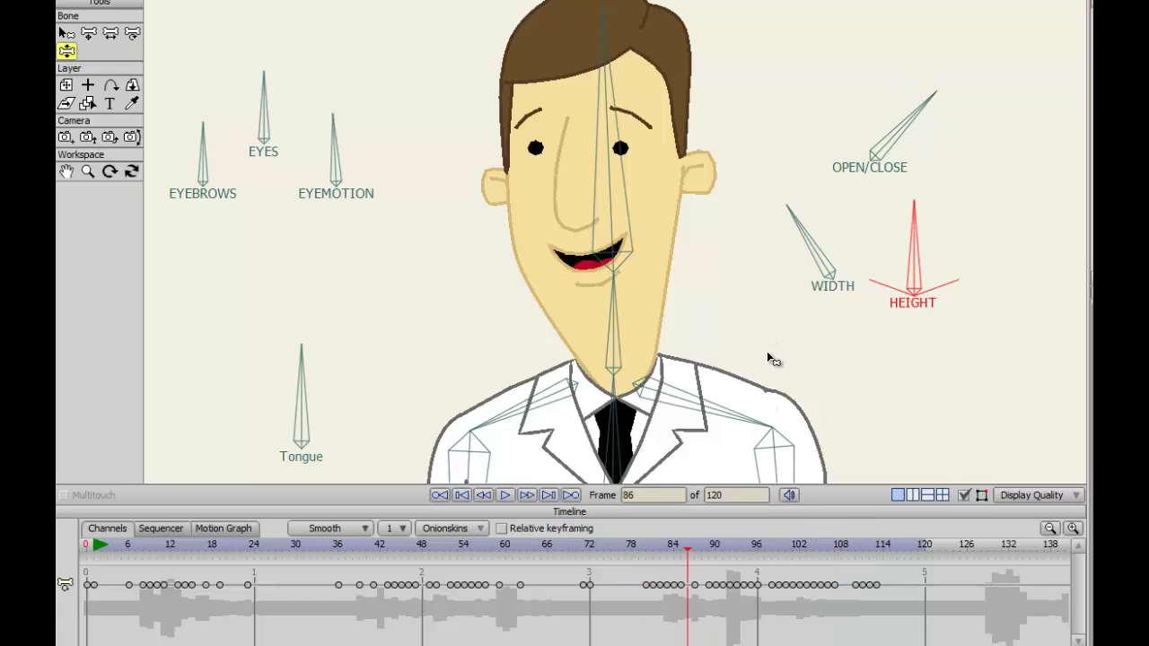
pyautogui.hotkey('ctrl', 'Right')
pyautogui.hotkey('ctrl', 'Right')
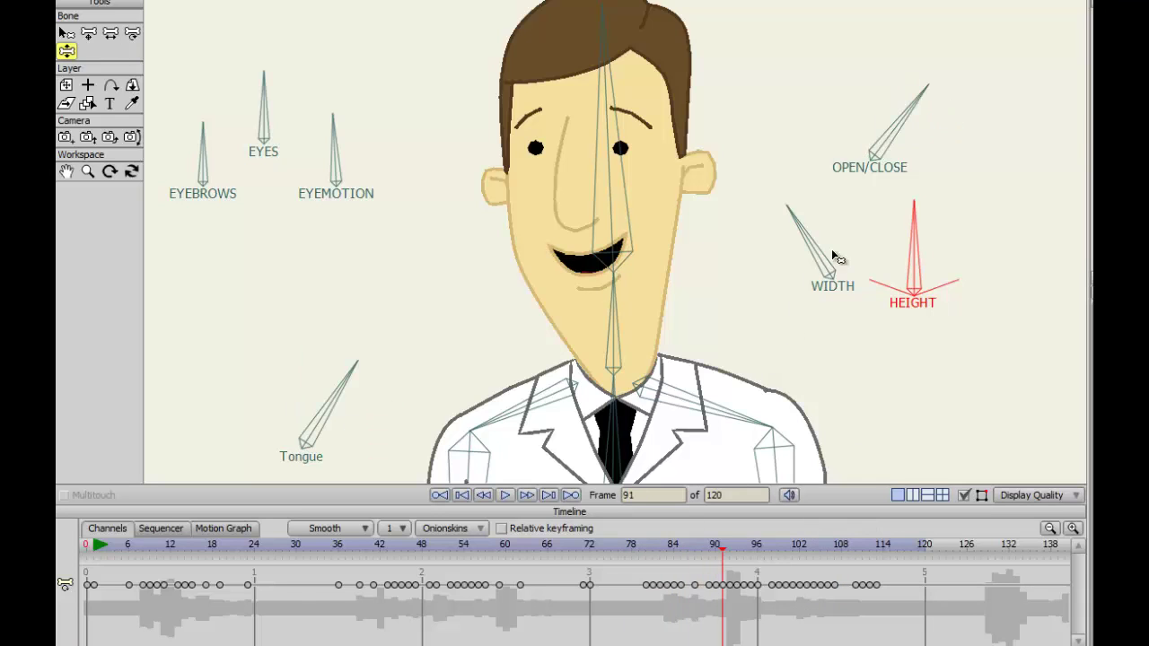
pyautogui.press('Left')
pyautogui.press('Left')
pyautogui.press('Left')
pyautogui.press('Right')
pyautogui.press('Right')
pyautogui.press('Right')
# Select the WIDTH bone and rotate it slightly counterclockwise at frame 92 to narrow the open mouth.
pyautogui.press('b')
pyautogui.click(813, 244)
pyautogui.press('z')
pyautogui.press('Left')
pyautogui.press('Left')
pyautogui.press('Left')
pyautogui.press('Right')
pyautogui.press('Right')
pyautogui.press('Right')
pyautogui.hotkey('ctrl', 'Right')
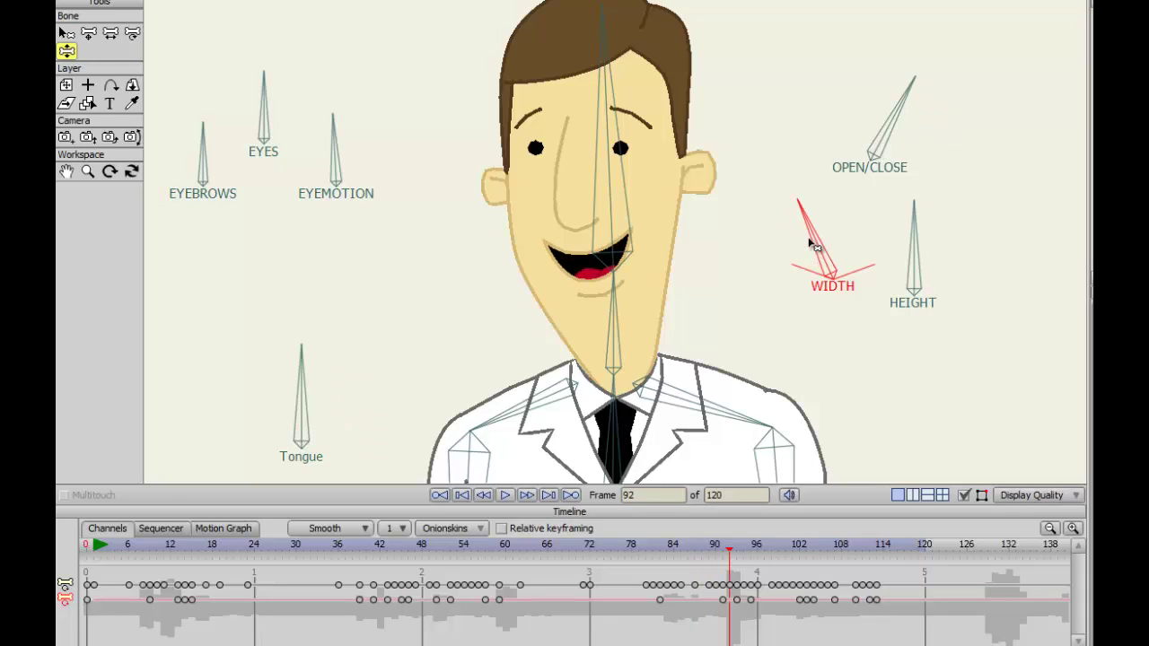
pyautogui.moveTo(815, 237); pyautogui.dragTo(800, 238)
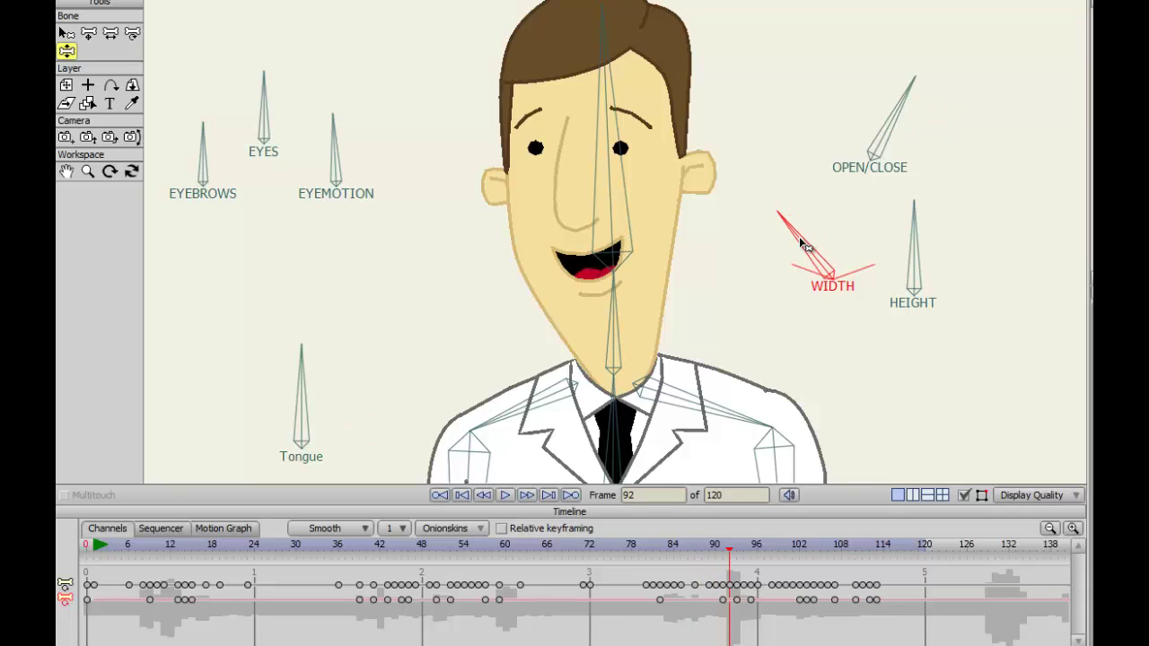
# Step through frames 91 to 105 to examine the mouth width around the new WIDTH pose.
pyautogui.hotkey('ctrl', 'Right')
pyautogui.hotkey('ctrl', 'Right')
pyautogui.hotkey('ctrl', 'Right')
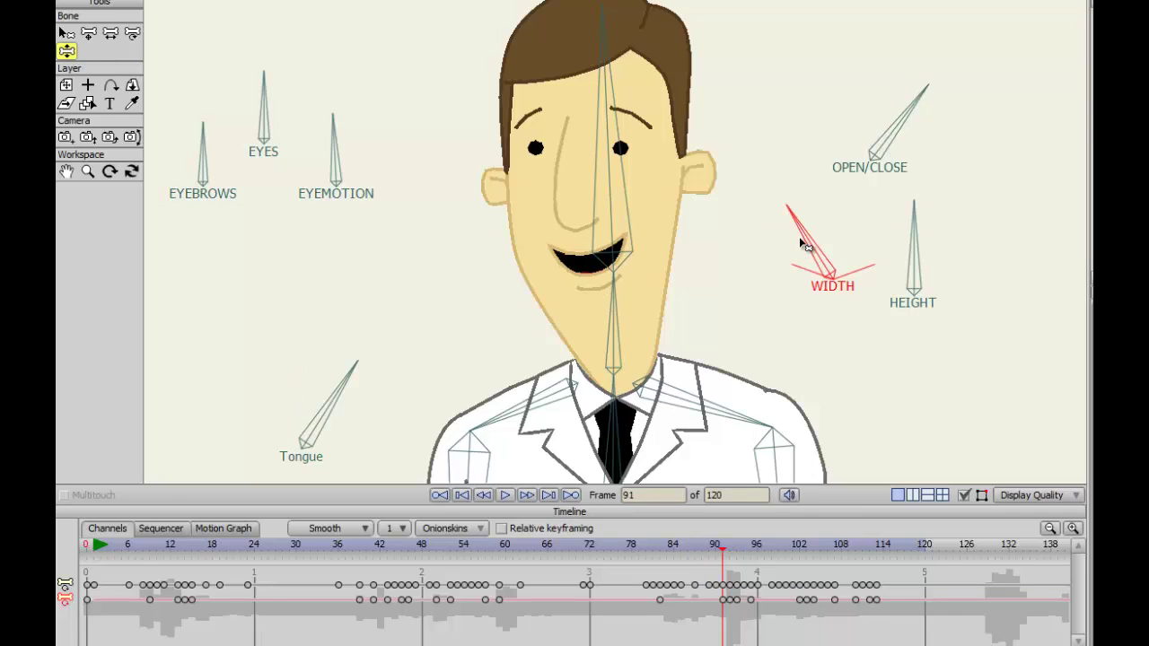
pyautogui.hotkey('ctrl', 'Right')
pyautogui.hotkey('ctrl', 'Right')
pyautogui.hotkey('ctrl', 'Right')
pyautogui.hotkey('ctrl', 'Right')
pyautogui.hotkey('ctrl', 'Right')
pyautogui.hotkey('ctrl', 'Right')
pyautogui.hotkey('ctrl', 'Right')
pyautogui.hotkey('ctrl', 'Right')
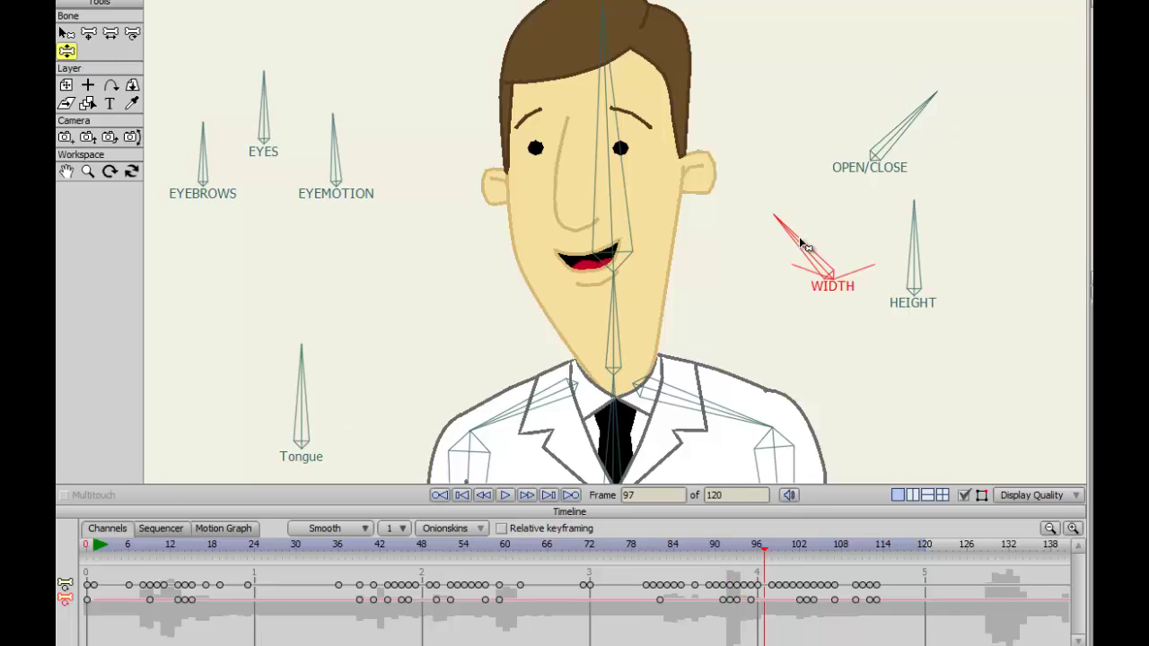
pyautogui.hotkey('ctrl', 'Right')
pyautogui.hotkey('ctrl', 'Right')
pyautogui.hotkey('ctrl', 'Right')
pyautogui.hotkey('ctrl', 'Right')
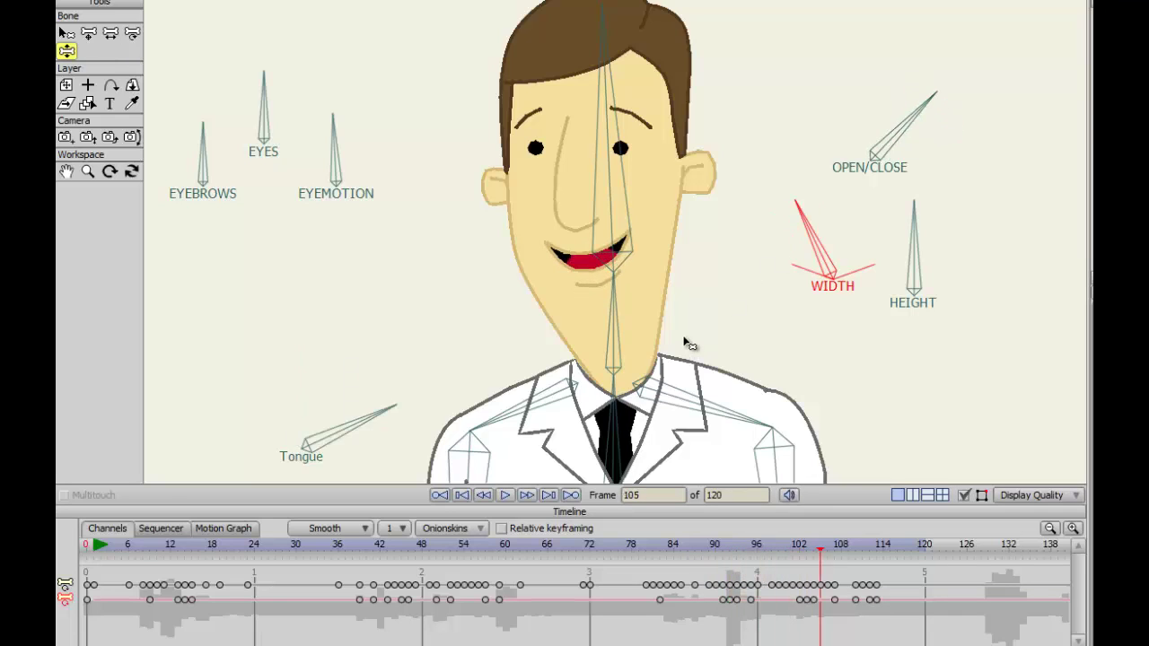
# Play the animation from the start, and scrub from frame 1 to frame 39 to check the mouth width.
pyautogui.click(462, 494)
pyautogui.click(505, 494)
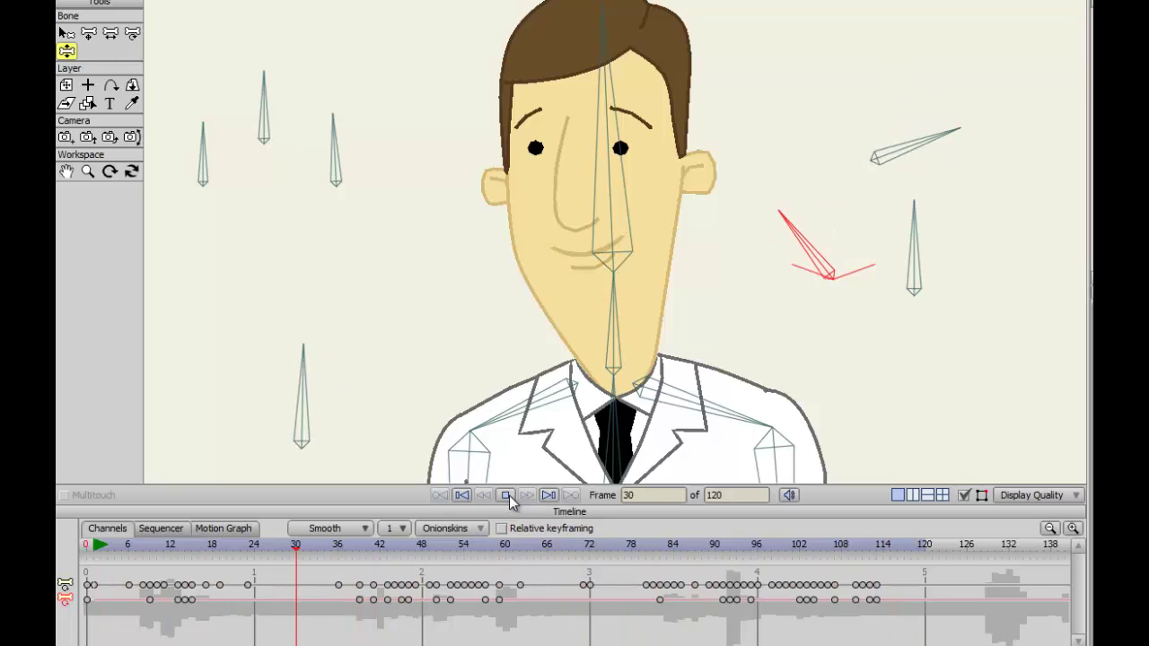
pyautogui.click(509, 496)
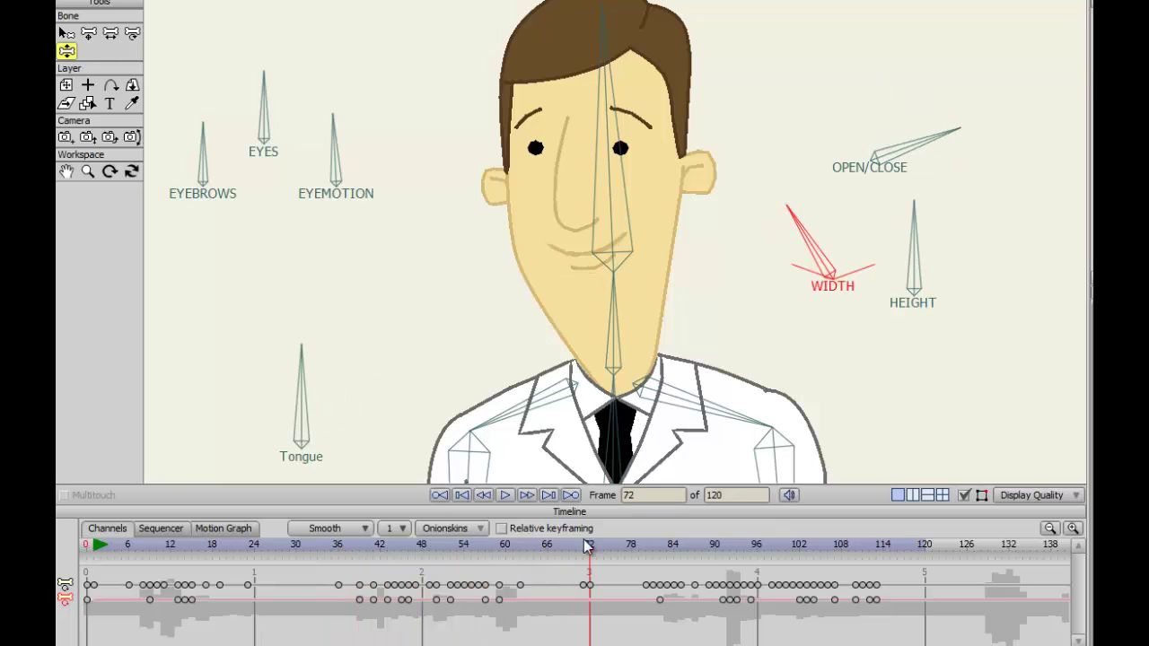
pyautogui.click(94, 549)
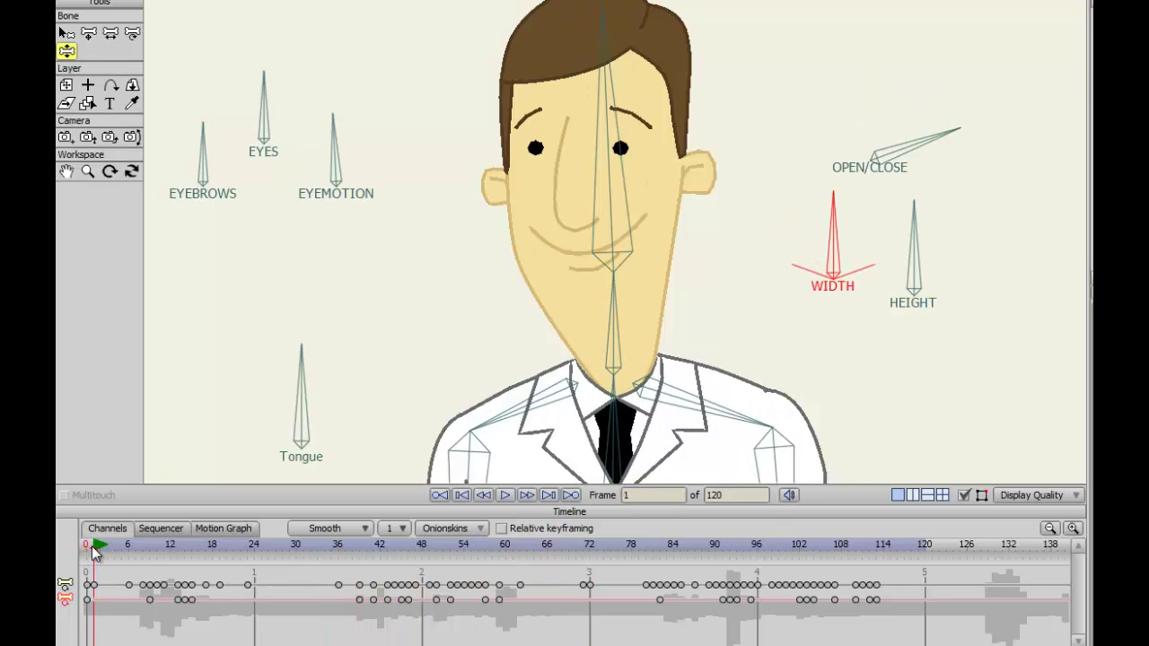
pyautogui.moveTo(102, 553); pyautogui.dragTo(359, 551)
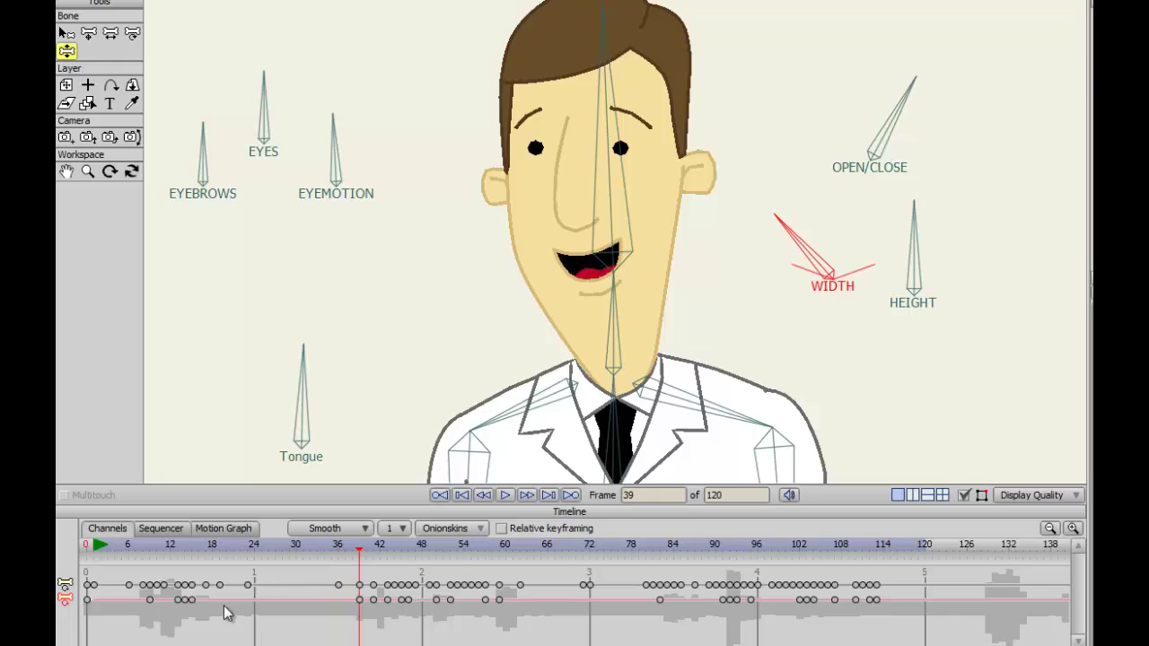
# Copy the WIDTH bone's keyframe from frame 15 to frame 36 to hold the mouth width through the pause.
pyautogui.click(191, 600)
pyautogui.click(351, 555)
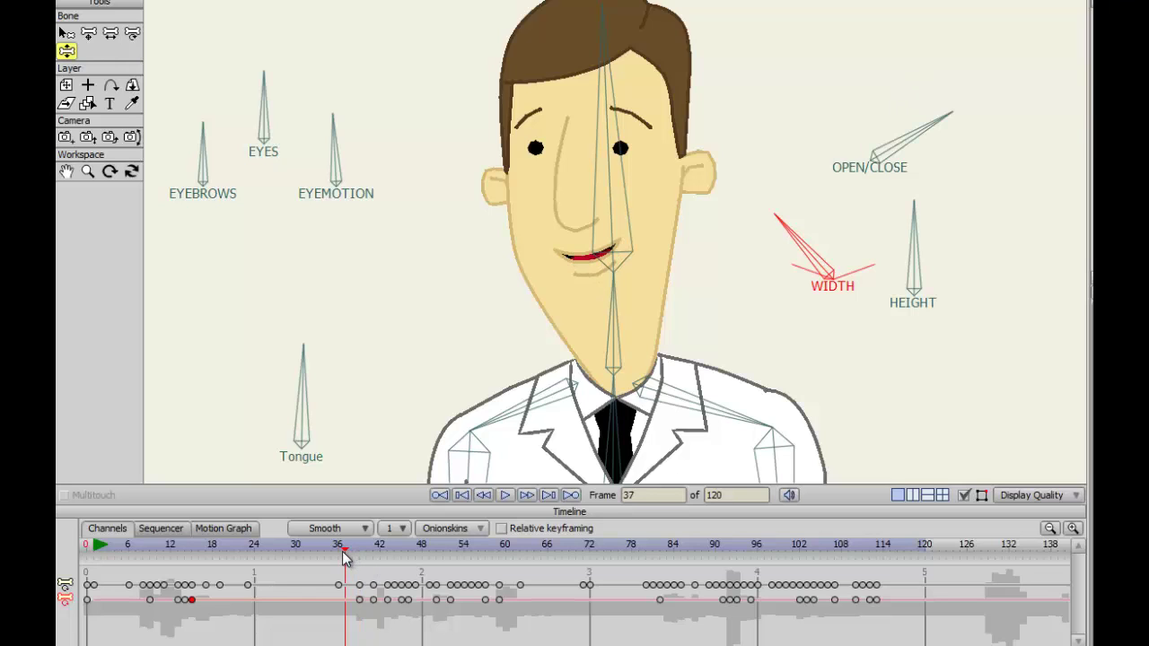
pyautogui.click(341, 559)
# Scrub forward to frame 108 and play the animation to review the lip-sync with the held mouth width.
pyautogui.moveTo(338, 554); pyautogui.dragTo(840, 528)
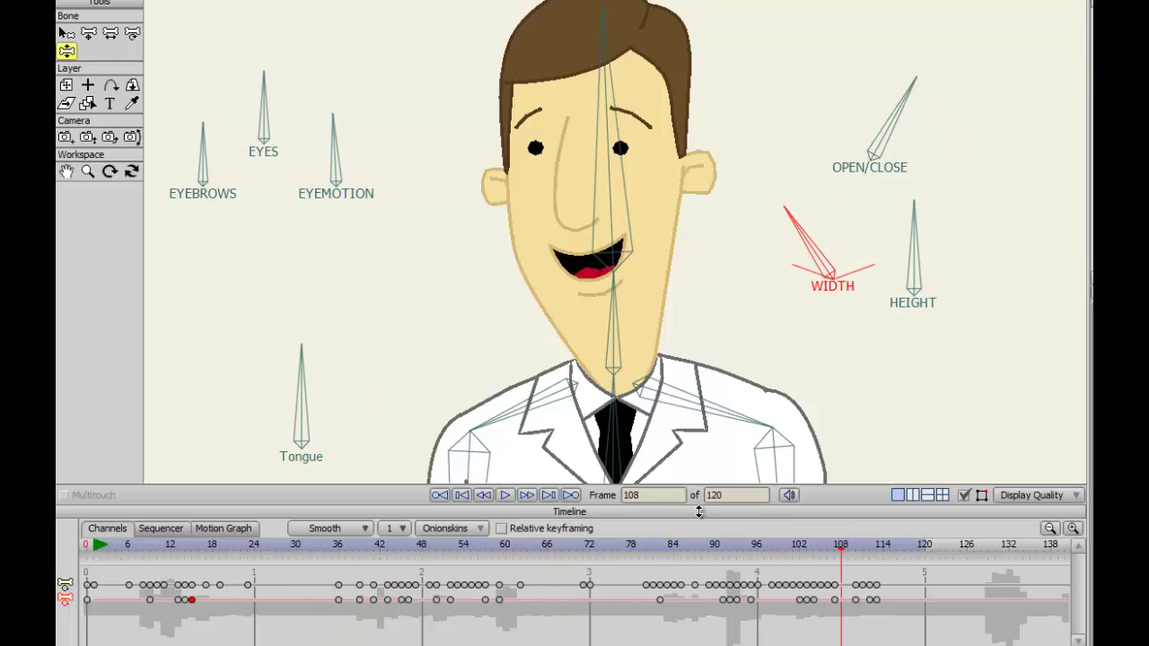
pyautogui.click(496, 496)
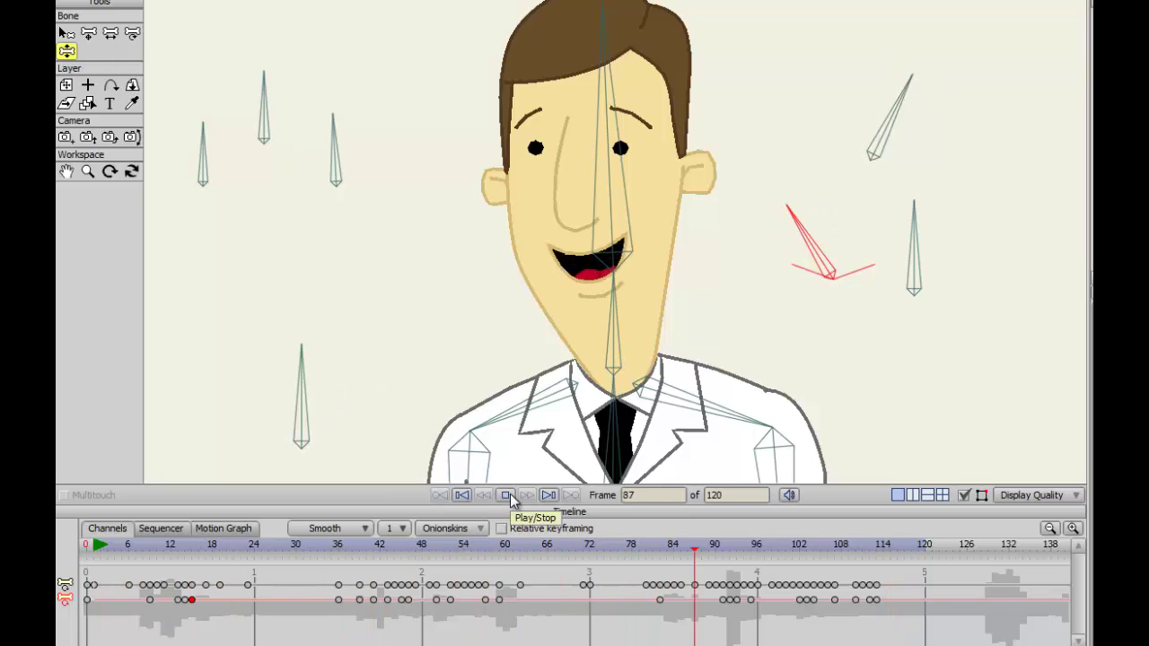
pyautogui.click(510, 493)
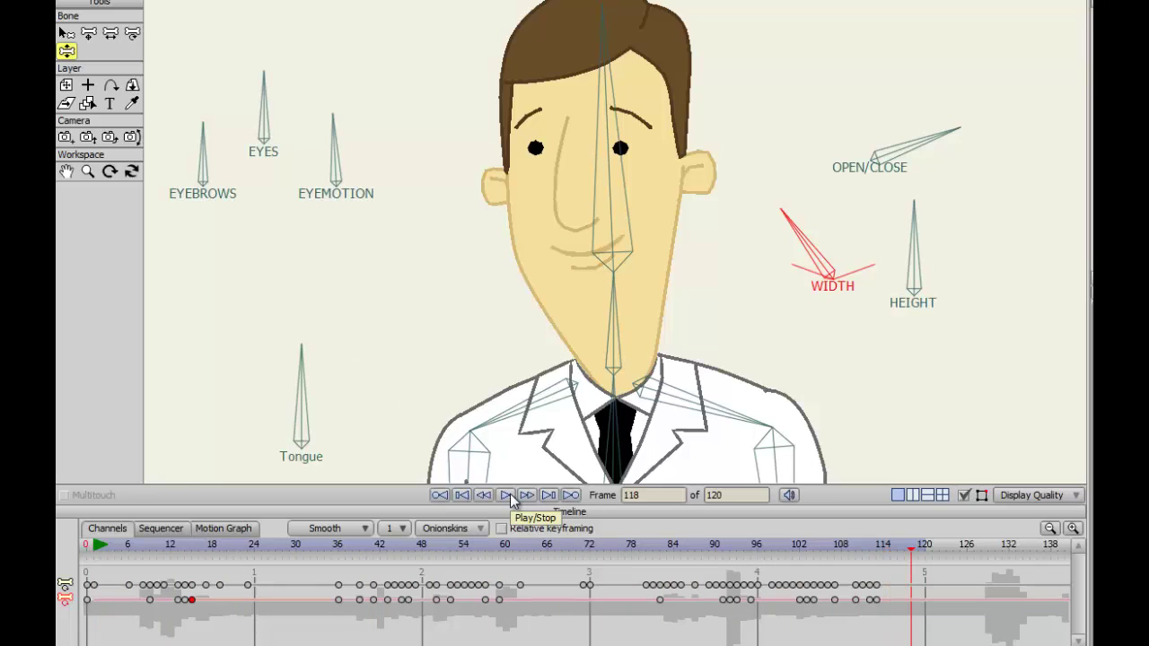
# Try out the head, EYEBROWS and EYEMOTION control bones at frame 0, and select the Tongue bone.
pyautogui.click(462, 494)
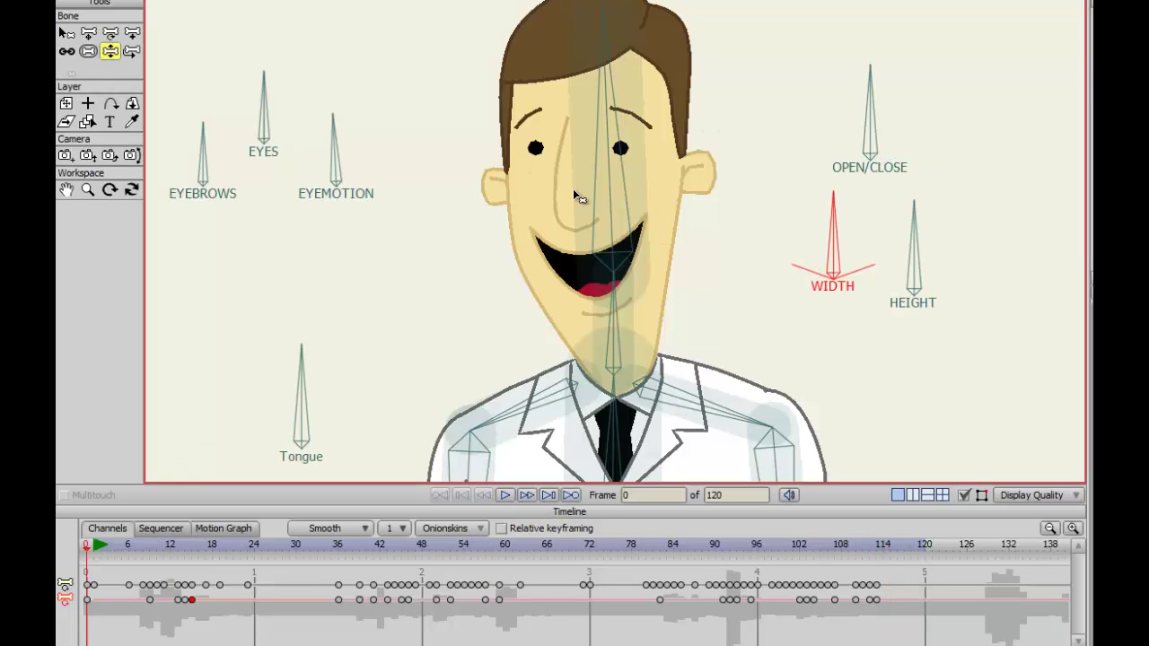
pyautogui.click(605, 150)
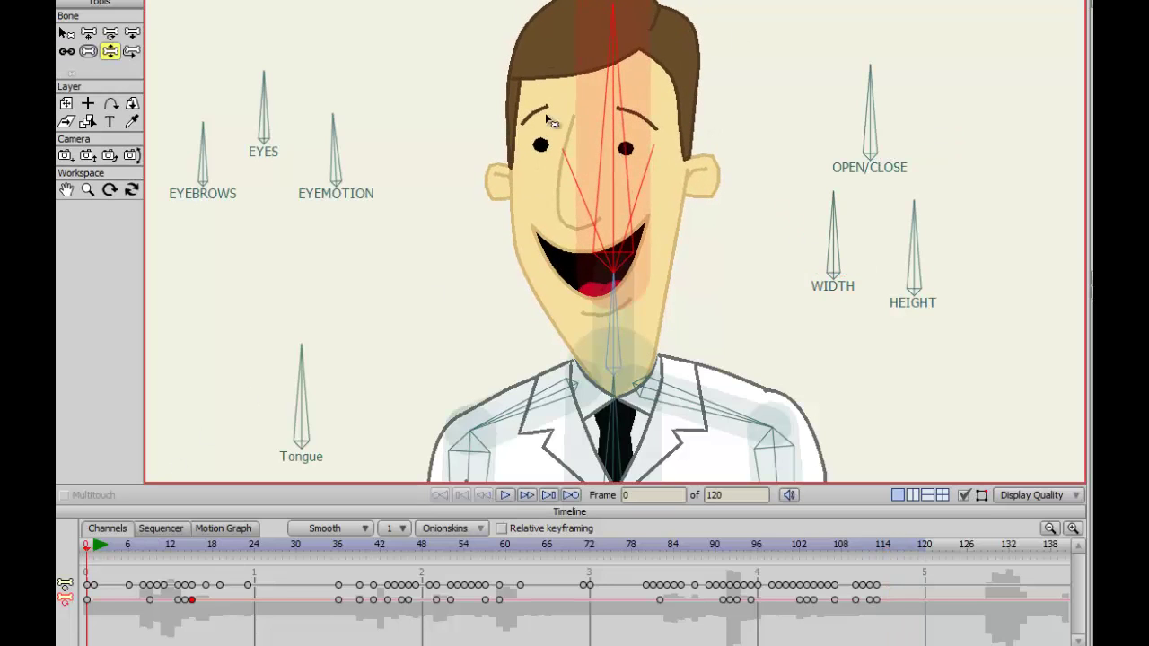
pyautogui.moveTo(213, 145); pyautogui.dragTo(177, 148)
pyautogui.moveTo(346, 145); pyautogui.dragTo(341, 143)
pyautogui.click(309, 355)
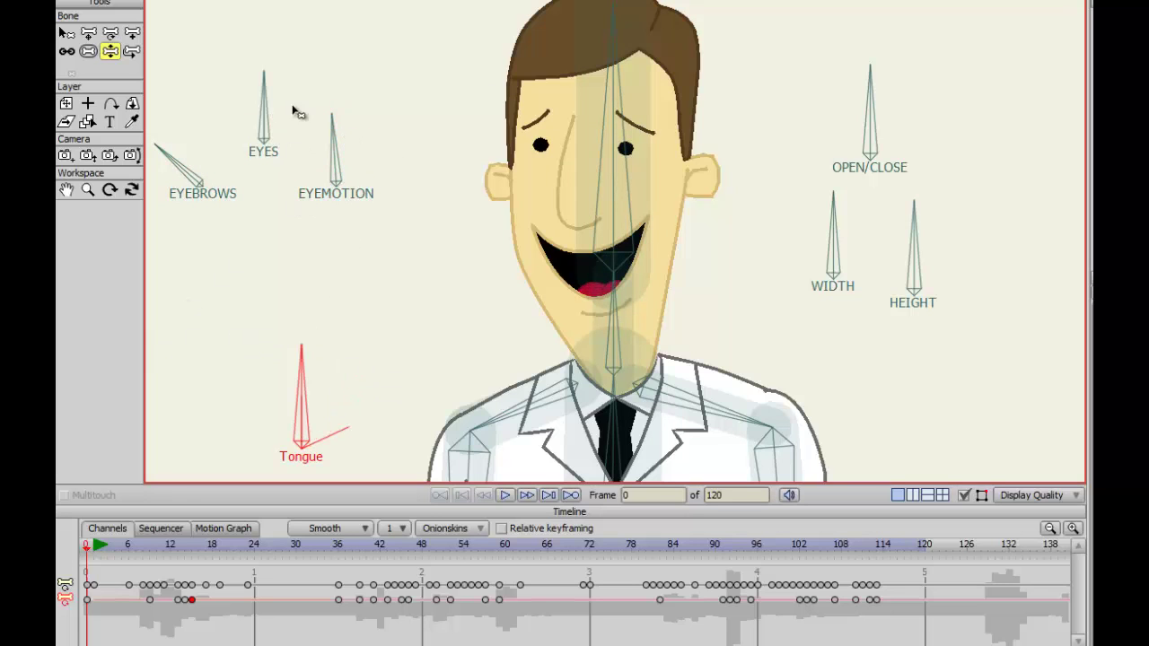
# Play the animation through to frame 120, and scrub back over frames 98, 93 and 78 to review the lip-sync.
pyautogui.scroll(-3, 410, 216)
pyautogui.scroll(4, 411, 216)
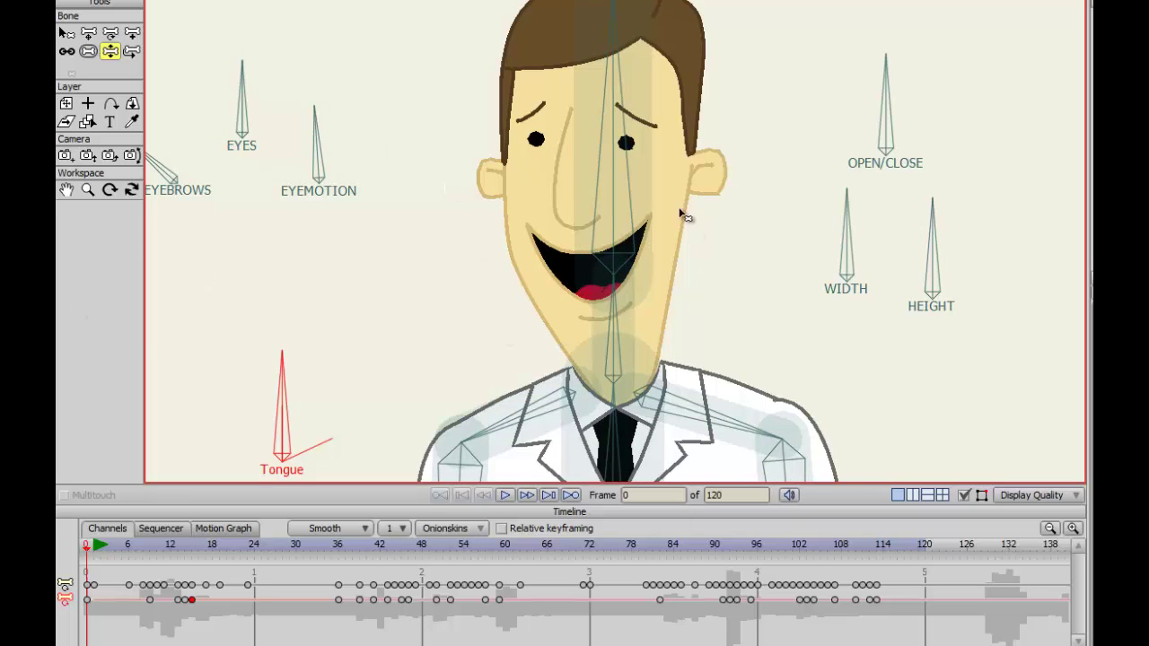
pyautogui.scroll(-3, 422, 188)
pyautogui.scroll(3, 462, 329)
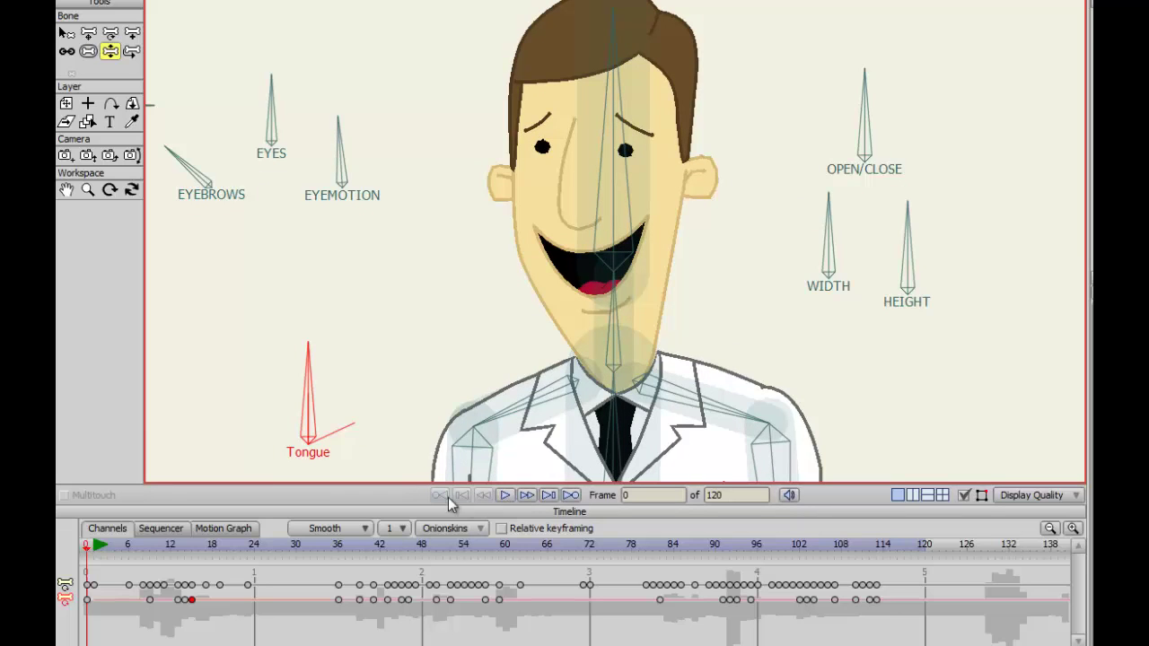
pyautogui.click(508, 495)
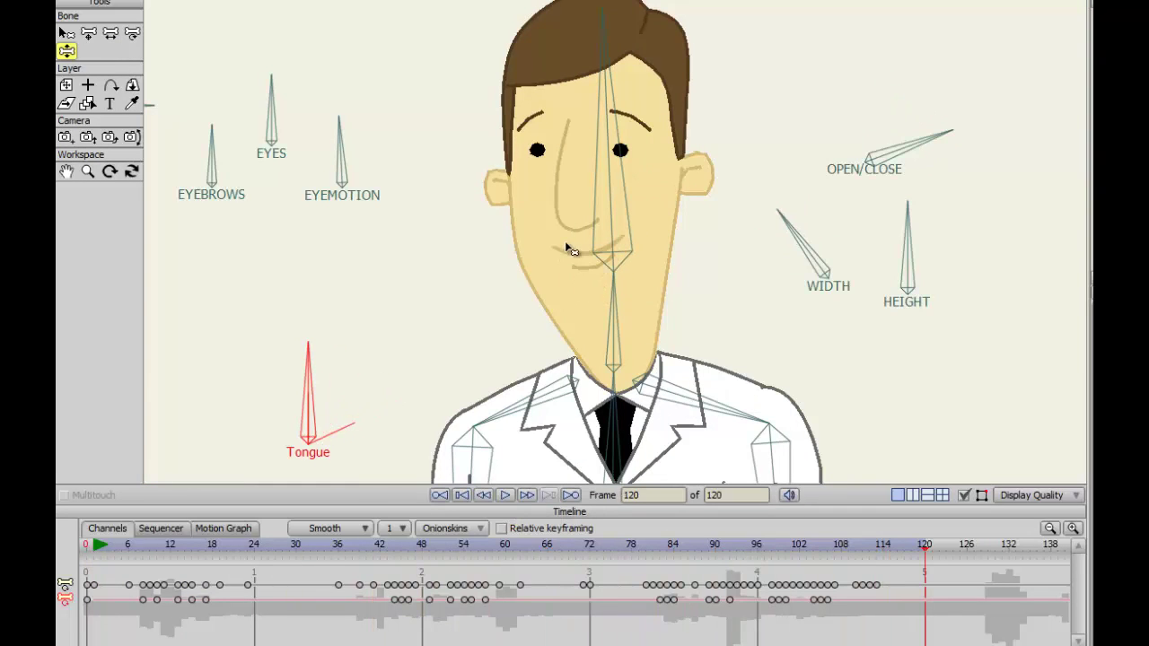
pyautogui.click(779, 547)
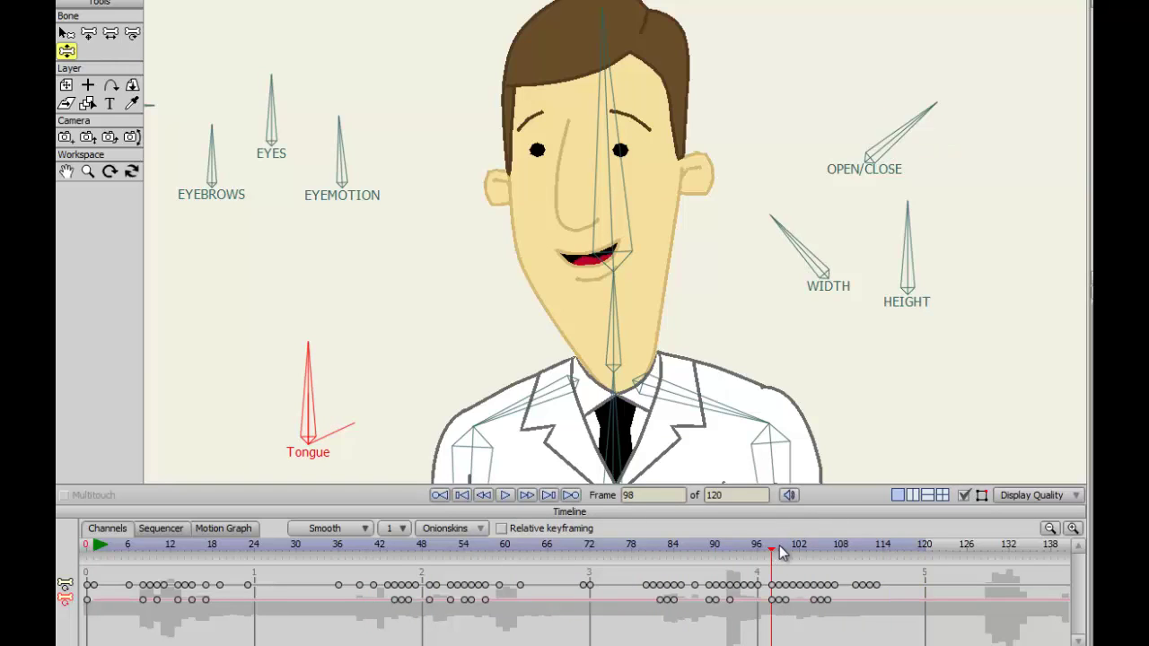
pyautogui.moveTo(783, 554); pyautogui.dragTo(738, 557)
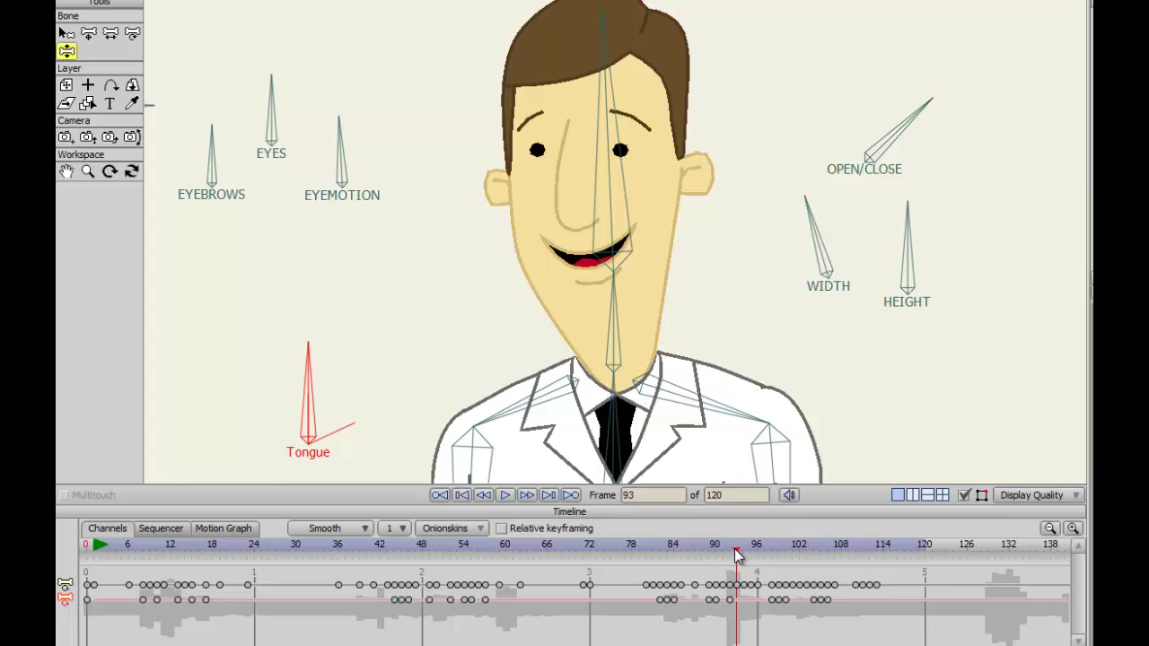
pyautogui.click(631, 554)
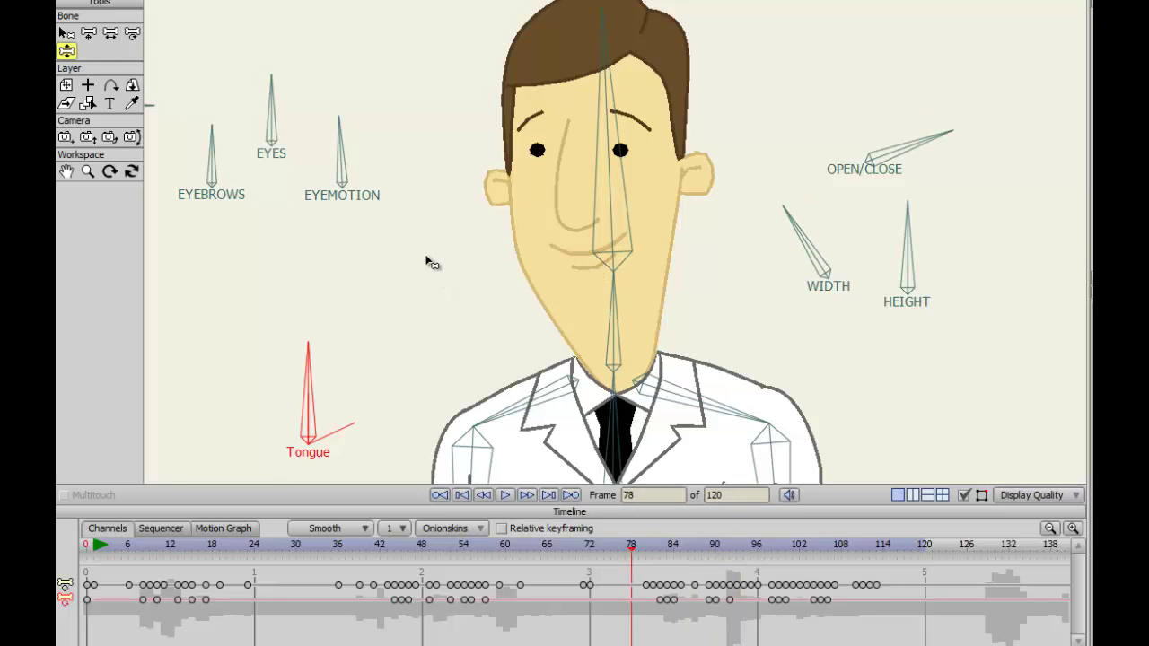